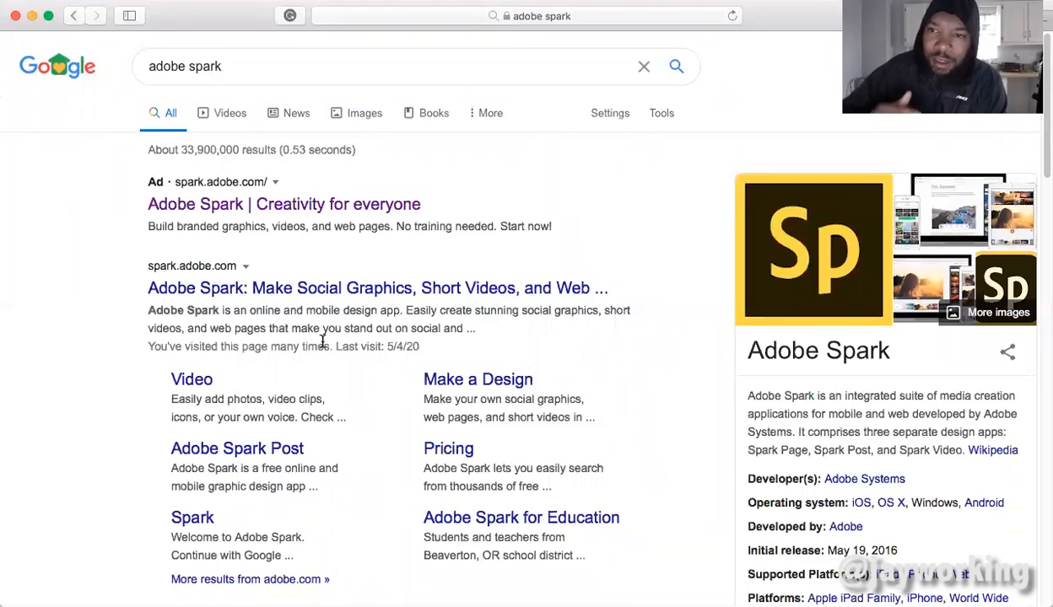
- Open the Adobe Spark website from the search results and enter the account's home page
left_click(404, 294)
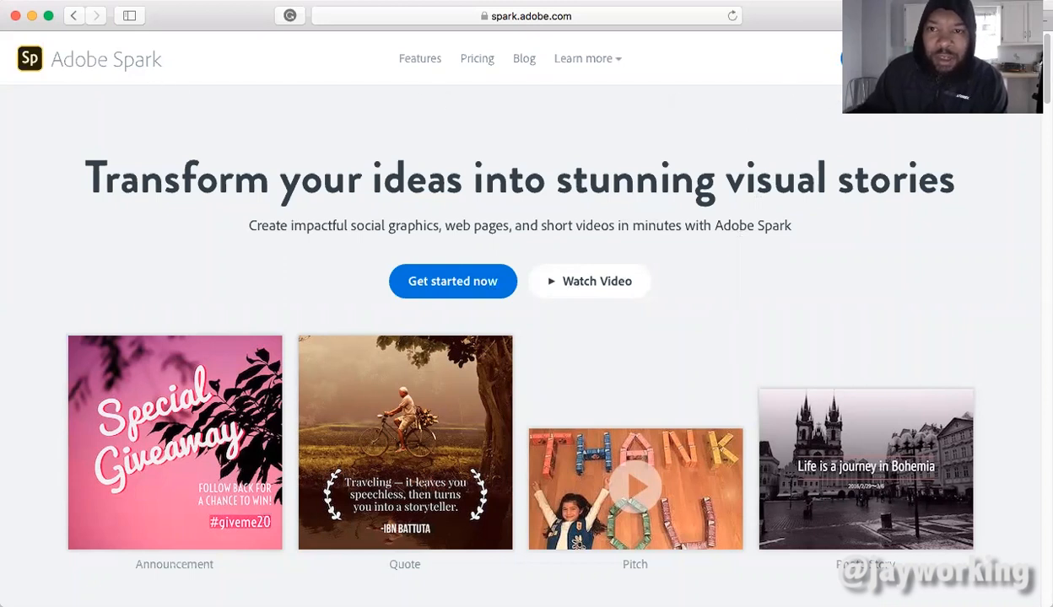
left_click(898, 58)
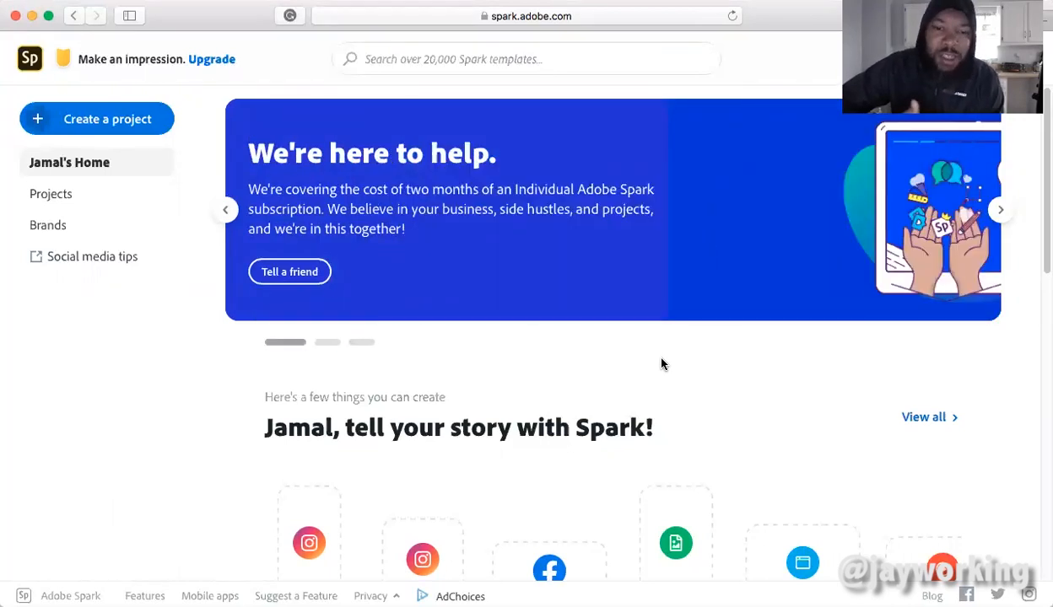
- Look through the home page's project types, template carousel and recent projects
scroll(760, 414, "down", 3)
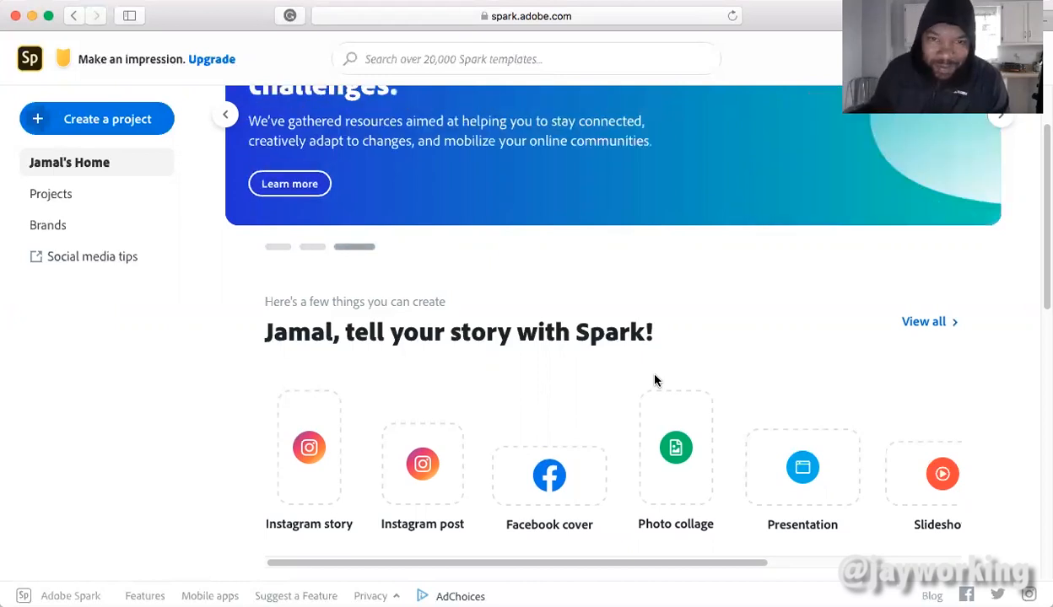
scroll(742, 348, "down", 5)
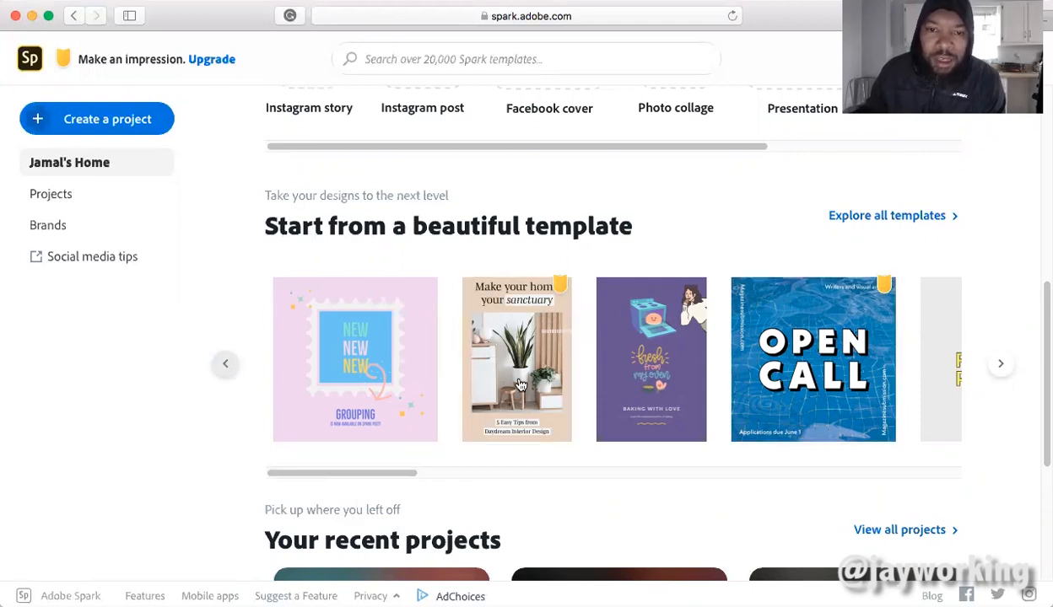
left_click(997, 371)
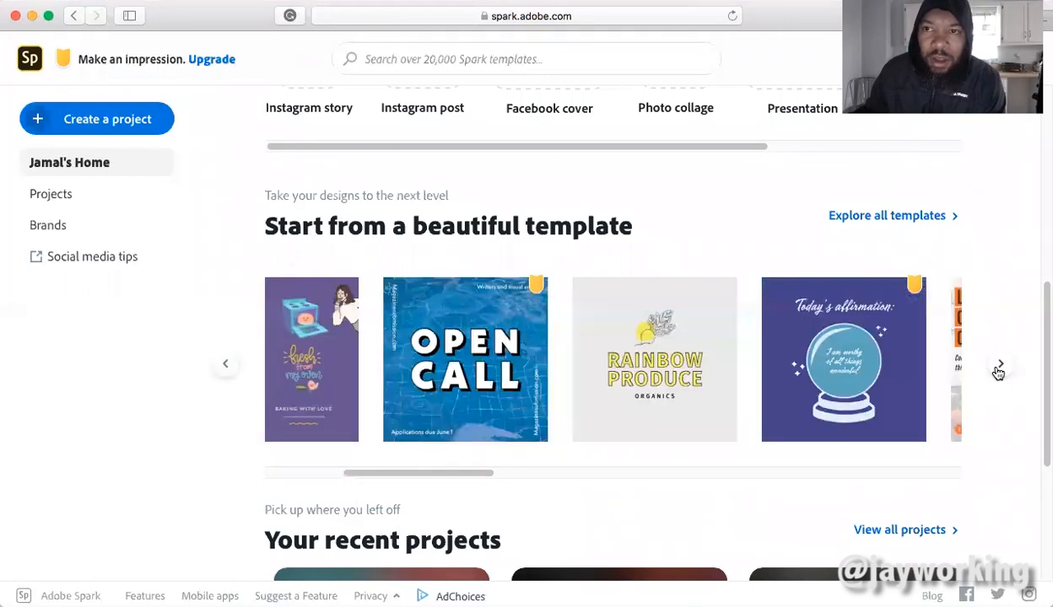
left_click(999, 368)
left_click(998, 369)
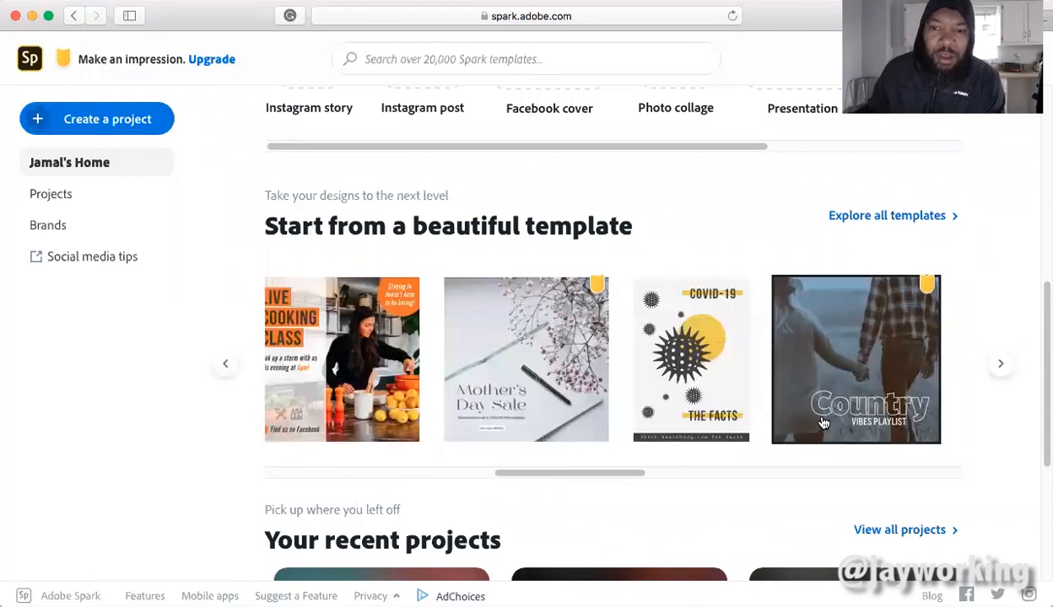
scroll(822, 421, "down", 3)
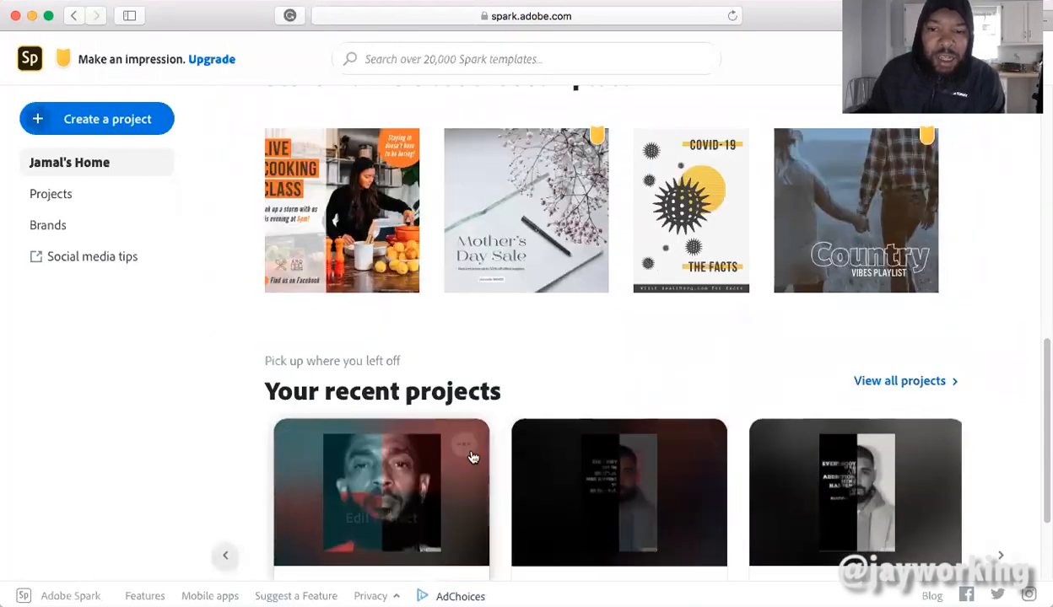
scroll(775, 403, "down", 2)
scroll(764, 402, "up", 7)
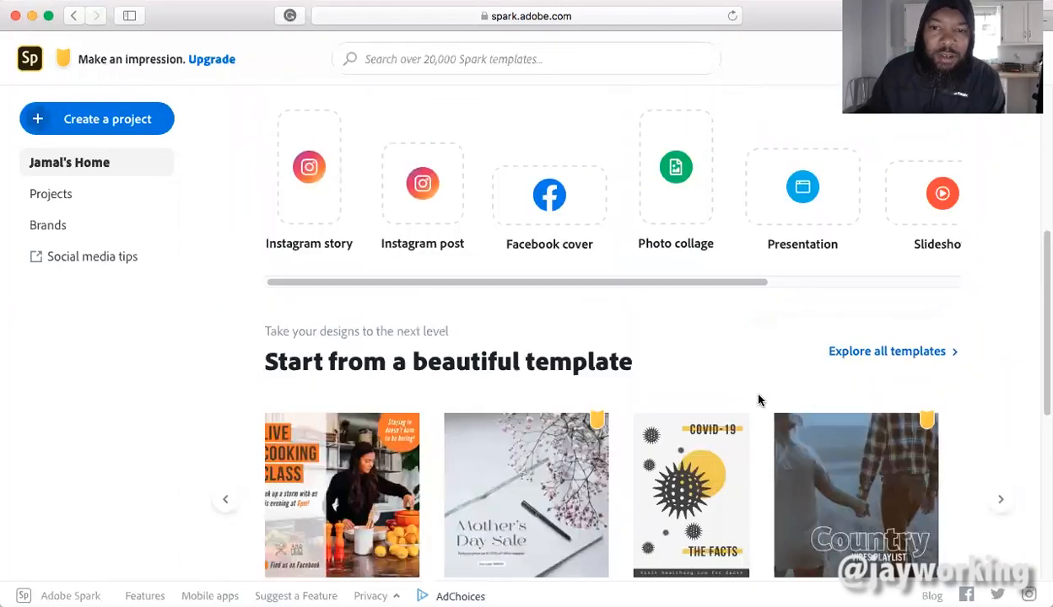
scroll(758, 400, "down", 5)
scroll(717, 388, "up", 4)
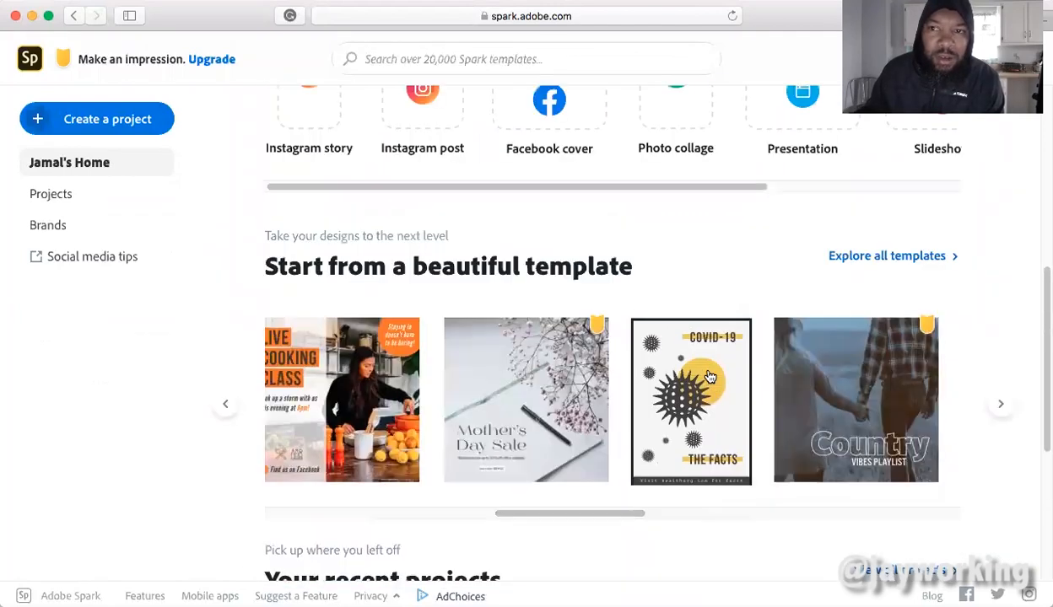
scroll(711, 377, "up", 5)
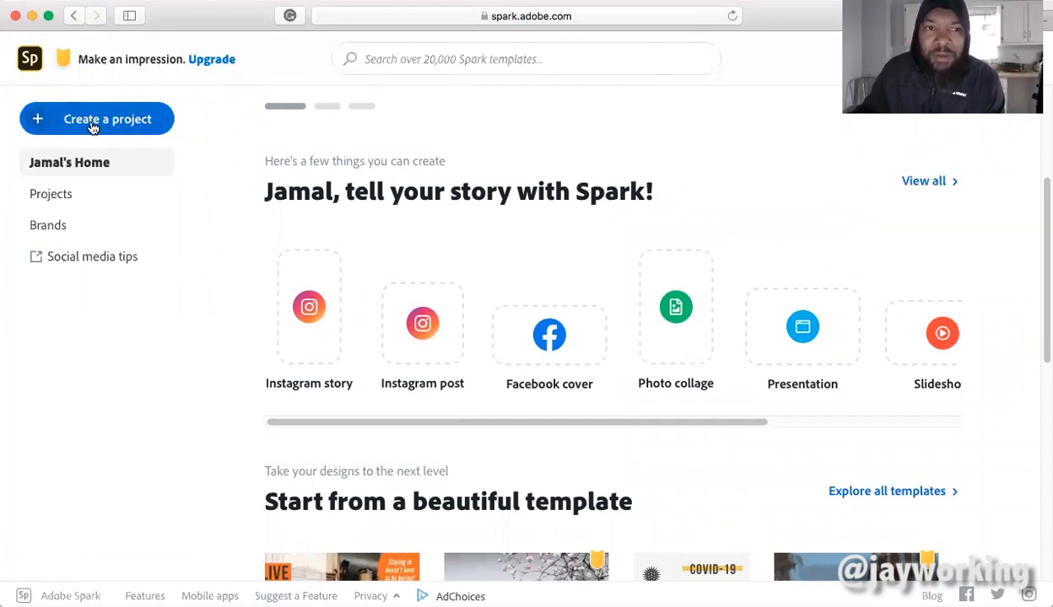
- Create a new flyer project and rename it "flyer"
left_click(135, 123)
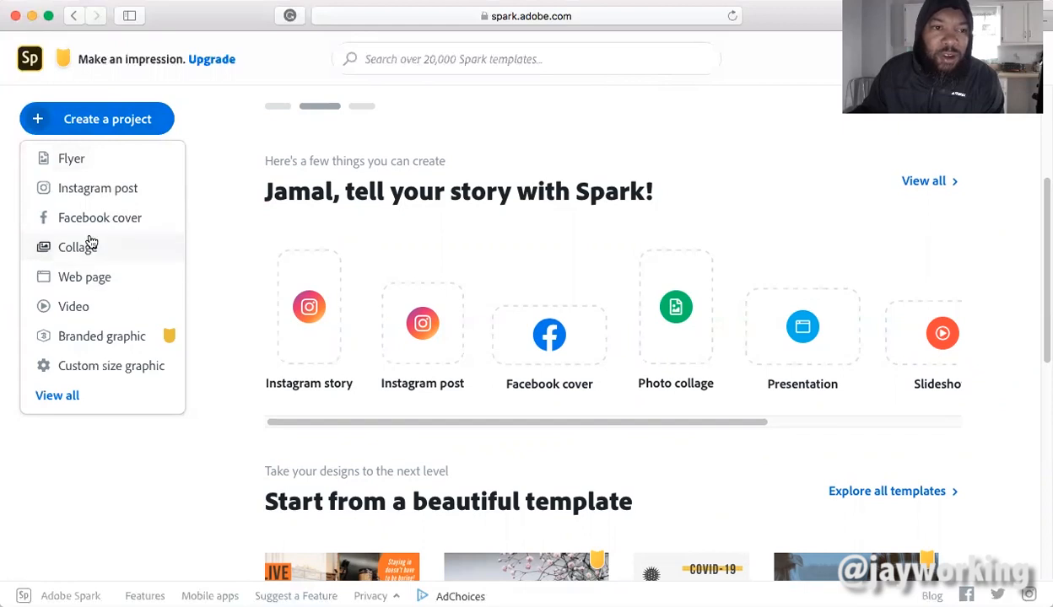
left_click(71, 161)
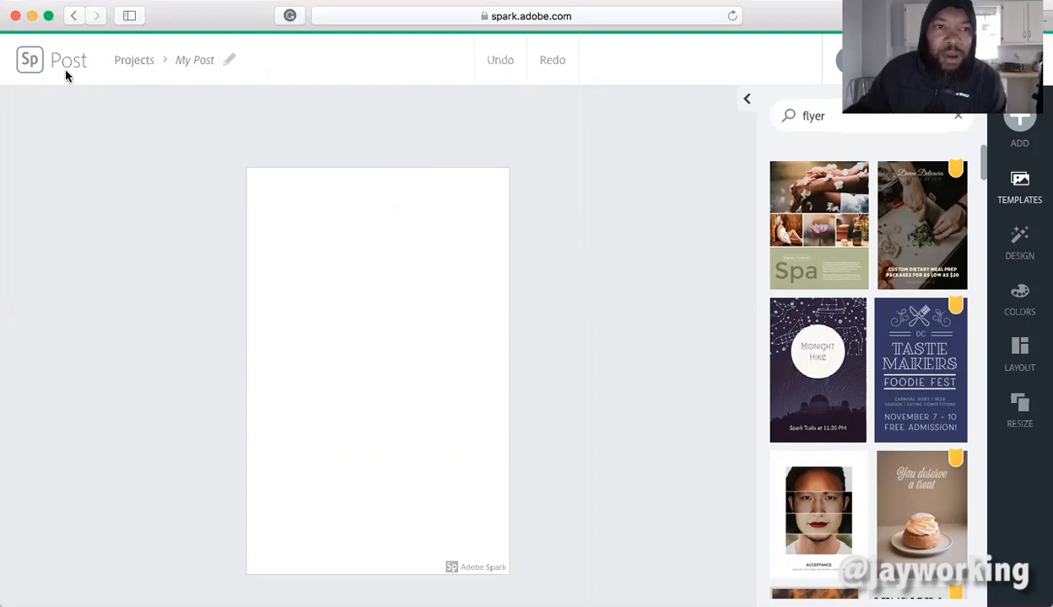
left_click(194, 60)
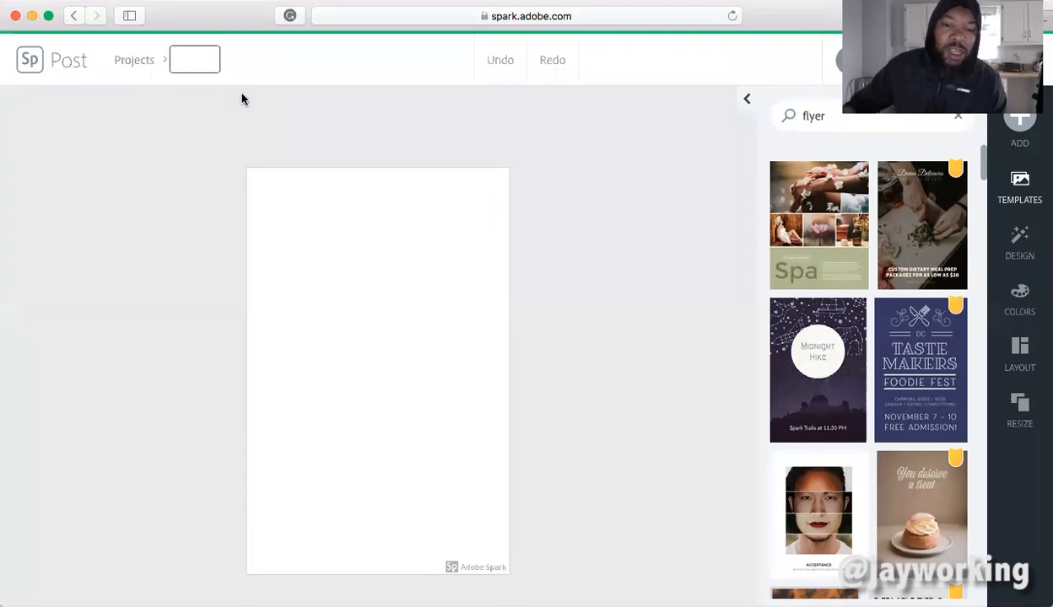
type("flyer")
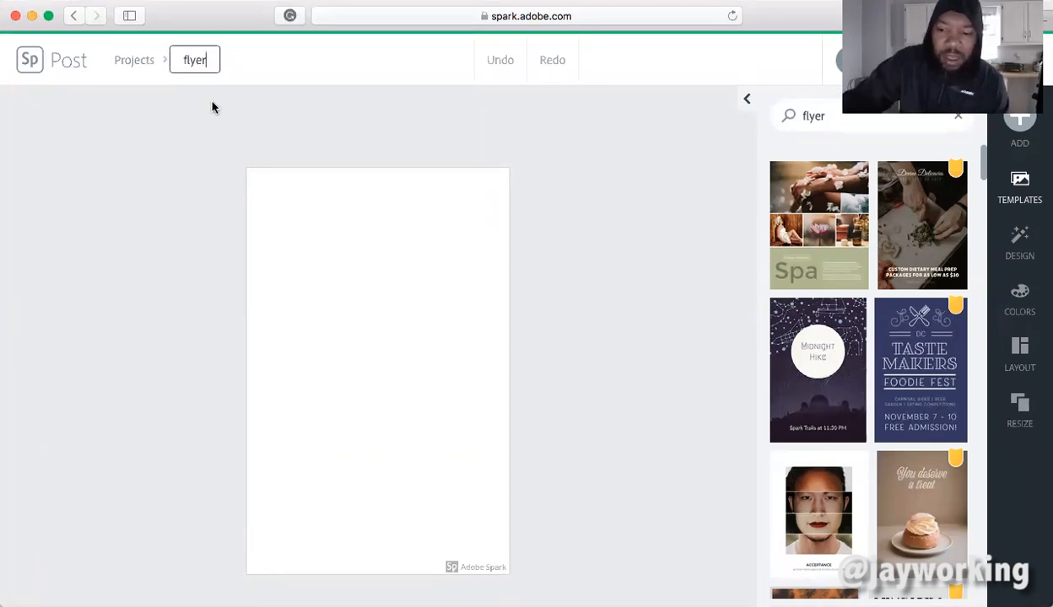
key("Return")
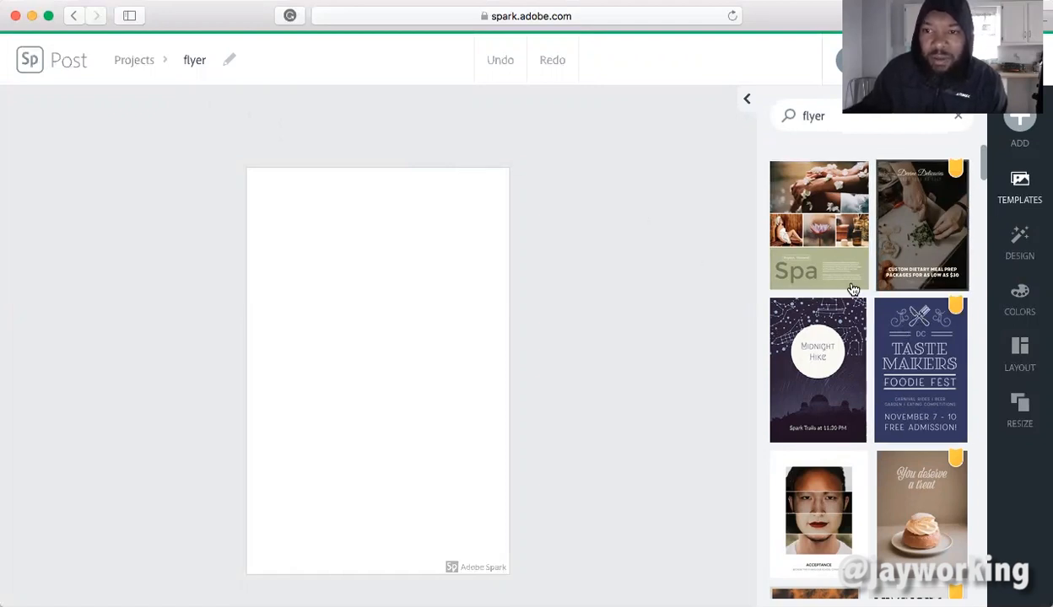
- Browse the flyer templates and create a project from the red "Let's Defeat COVID-19" template
left_click_drag(981, 187, 980, 246)
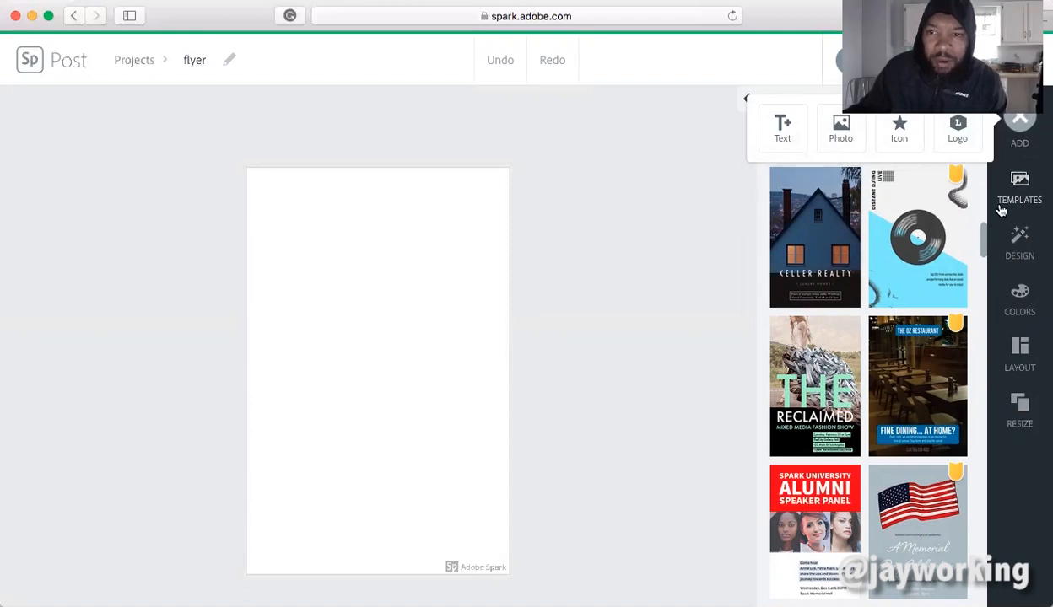
left_click(723, 205)
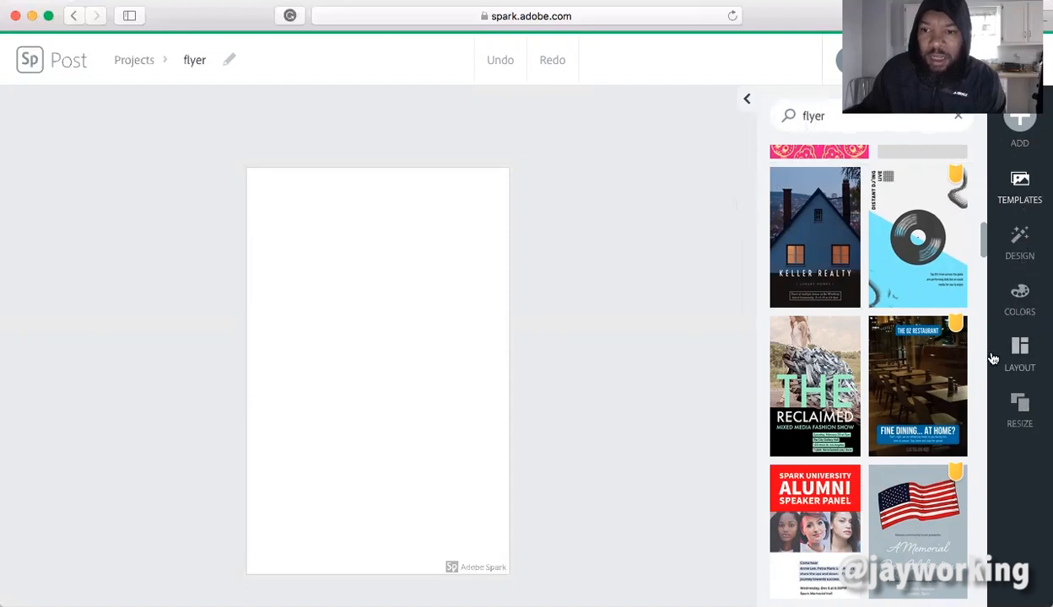
left_click_drag(982, 236, 989, 319)
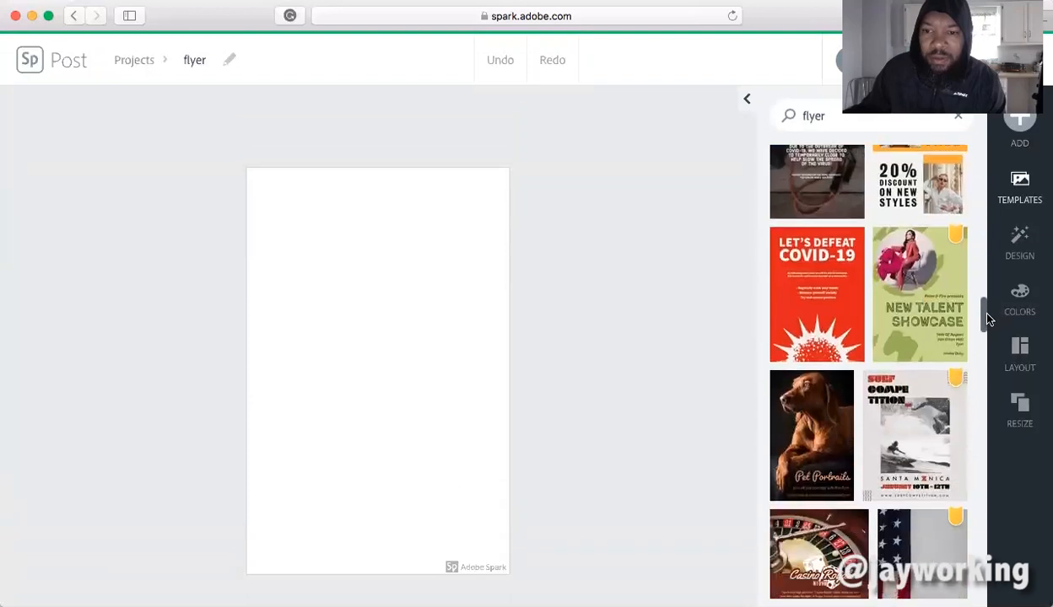
left_click(819, 291)
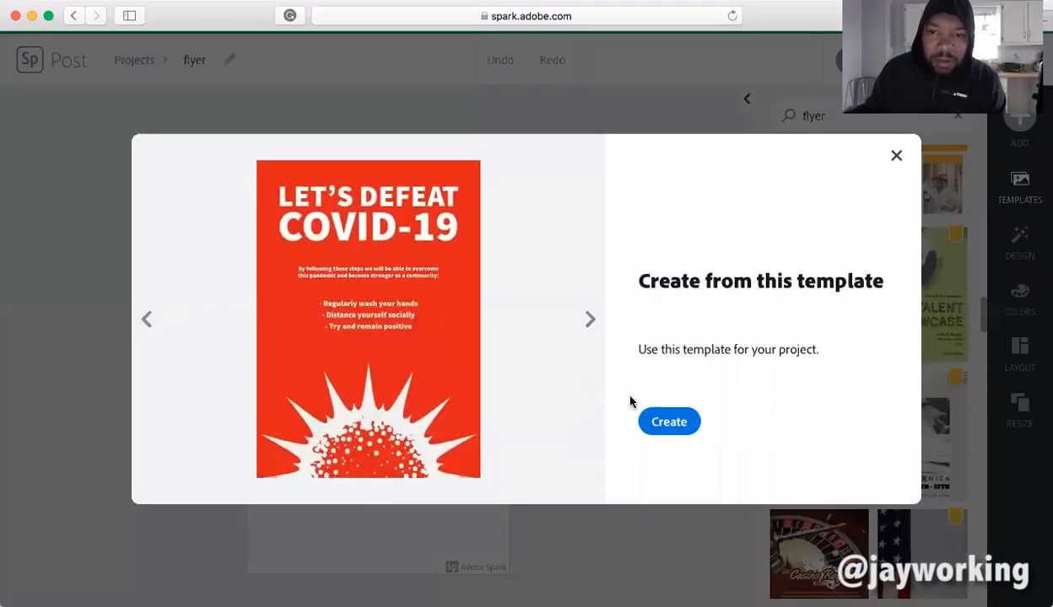
left_click(651, 419)
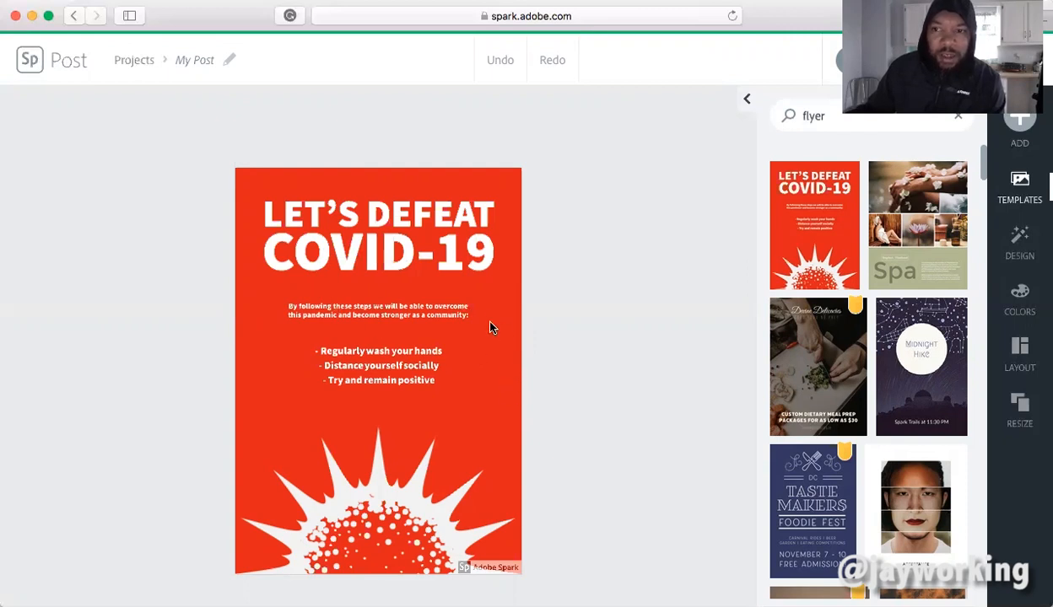
- Try the brown-textured and "Open Mic Night" design variations on the flyer, shuffling the latter
left_click(1018, 243)
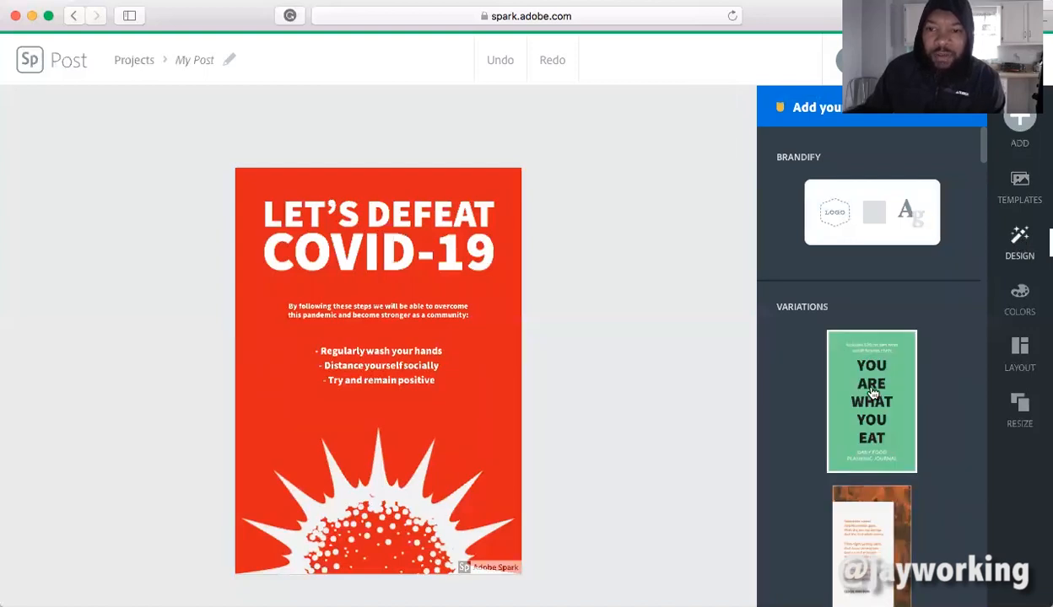
mouse_move(871, 396)
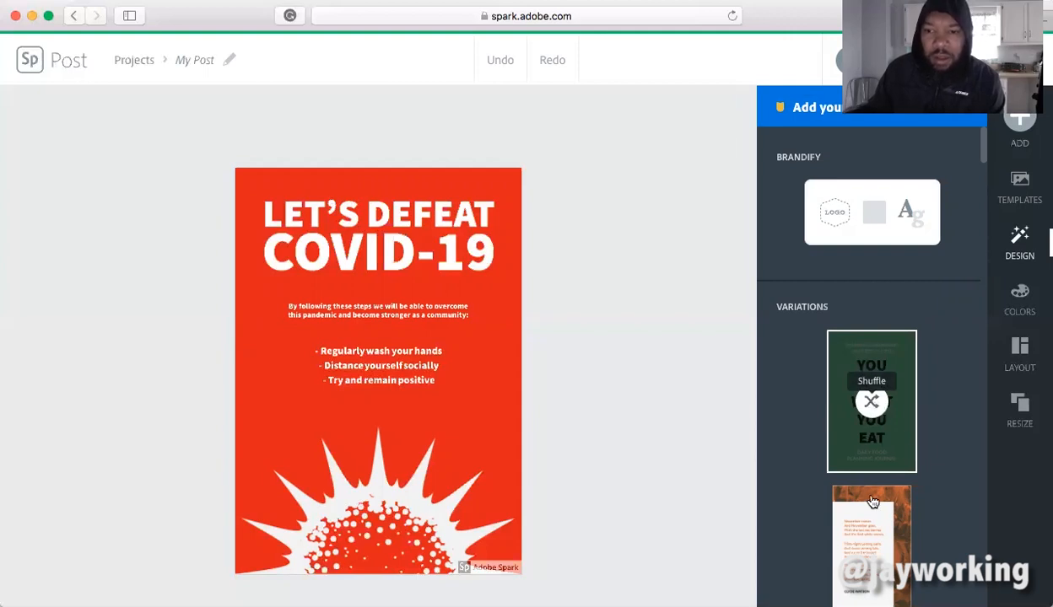
left_click(844, 428)
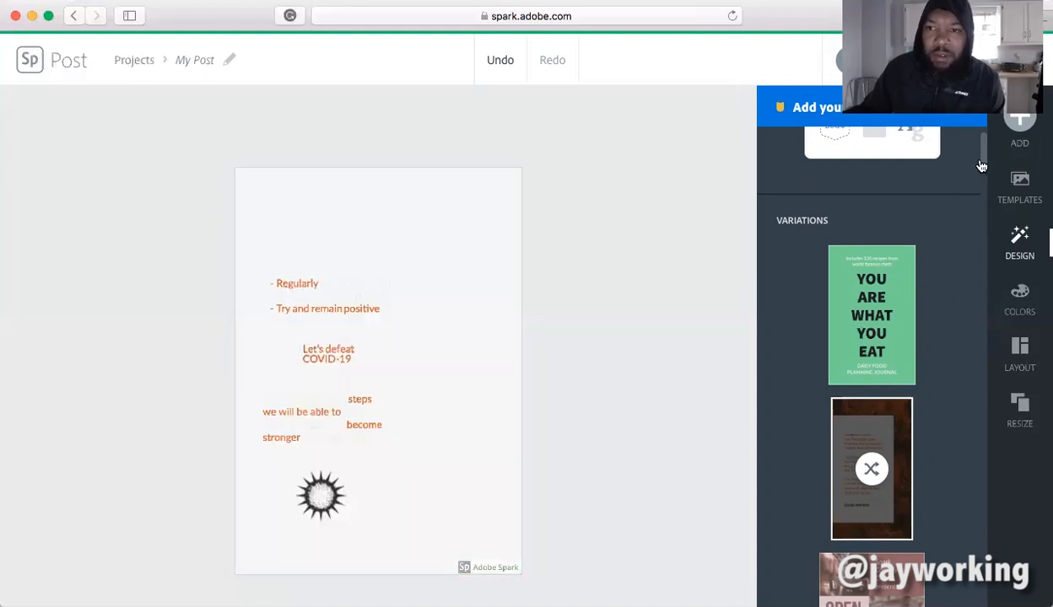
scroll(938, 350, "down", 5)
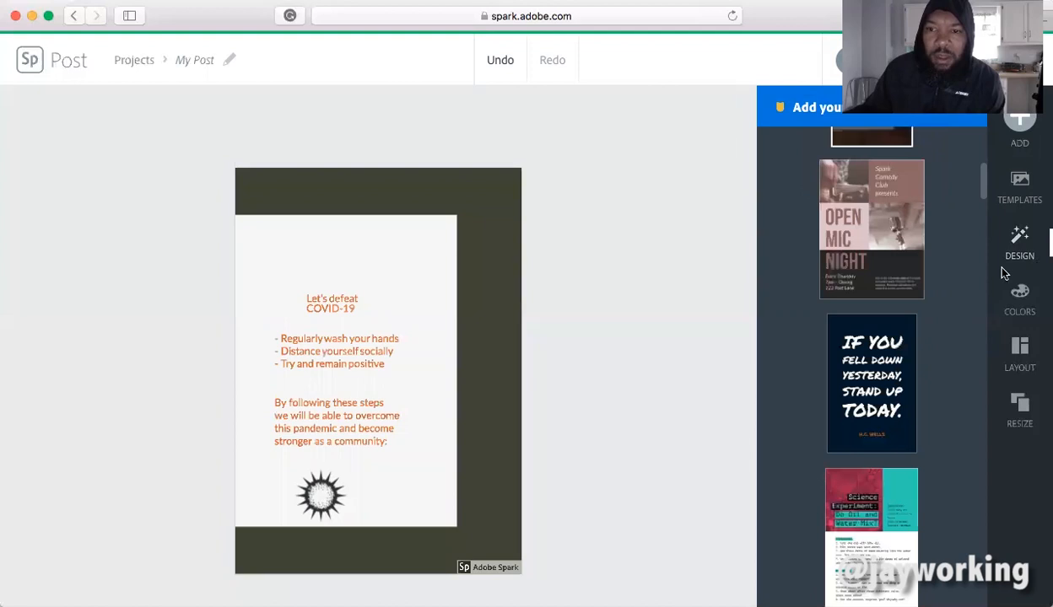
left_click(883, 242)
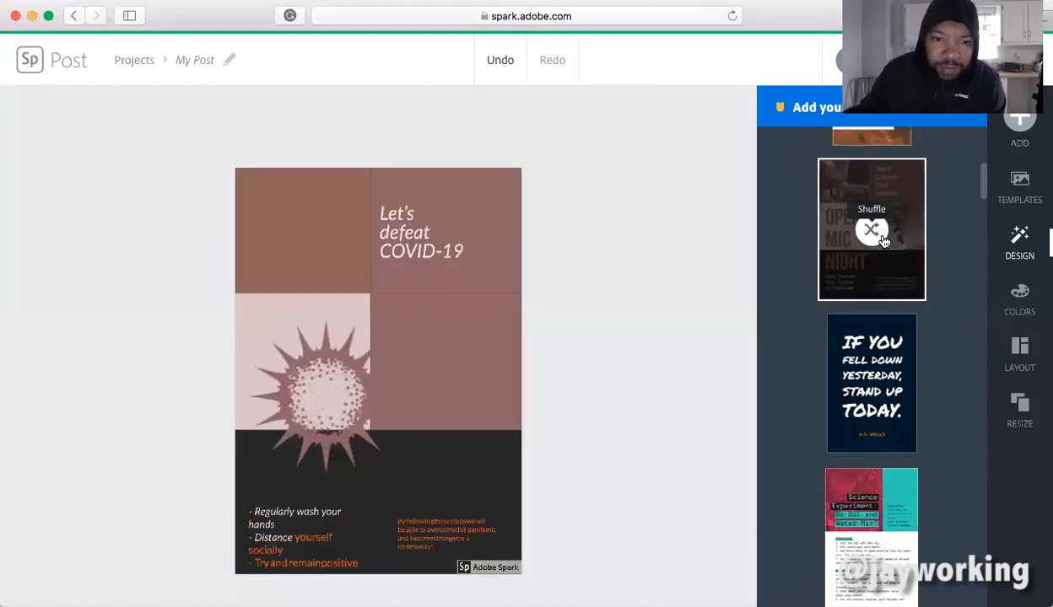
left_click(883, 242)
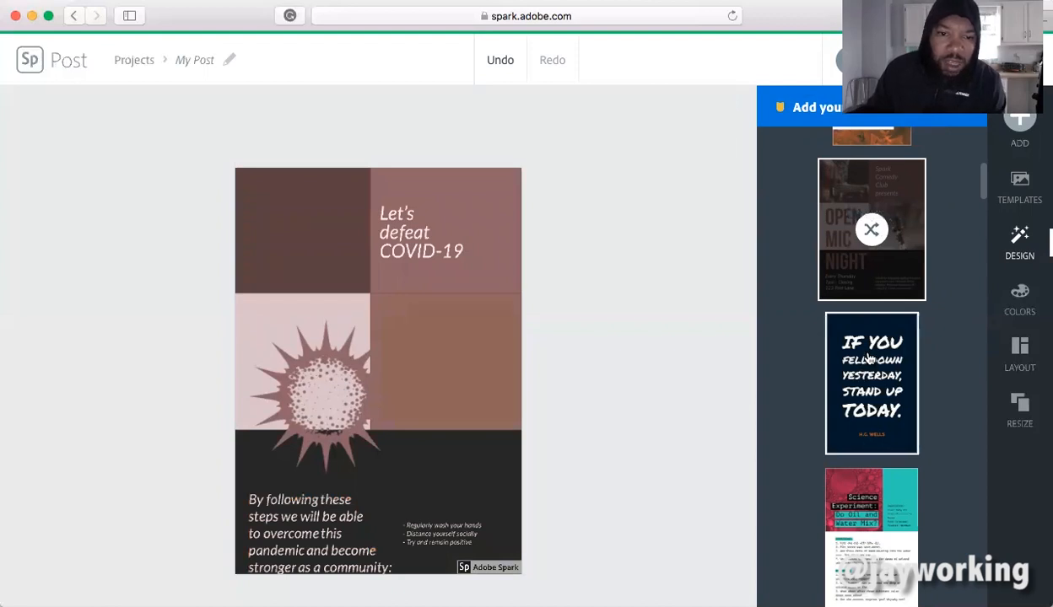
- Try the dark blue "If you fell down yesterday, stand up today" design variation and shuffle it
left_click(844, 357)
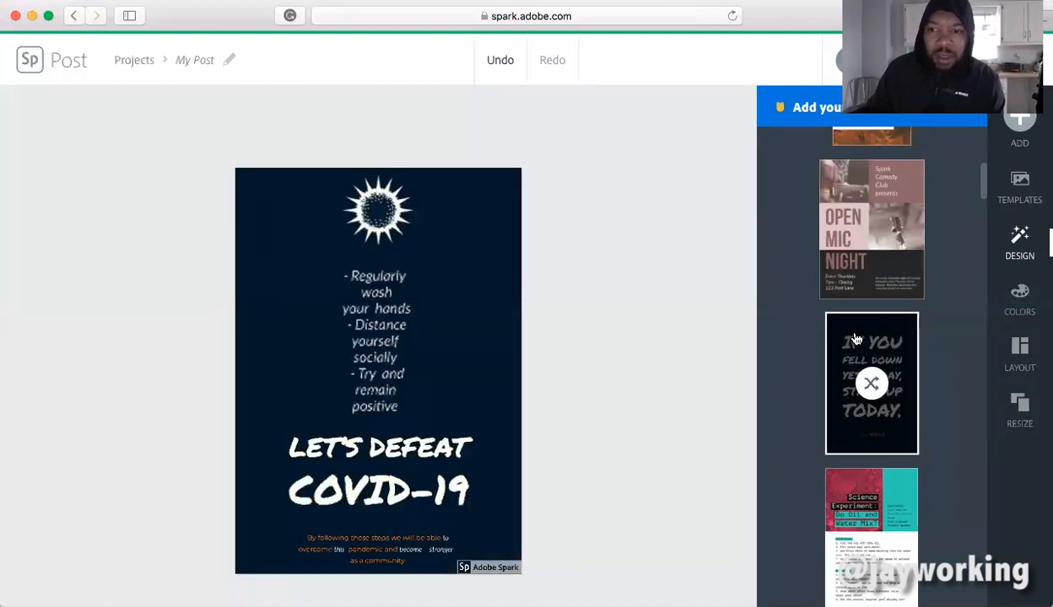
left_click(901, 336)
left_click(903, 336)
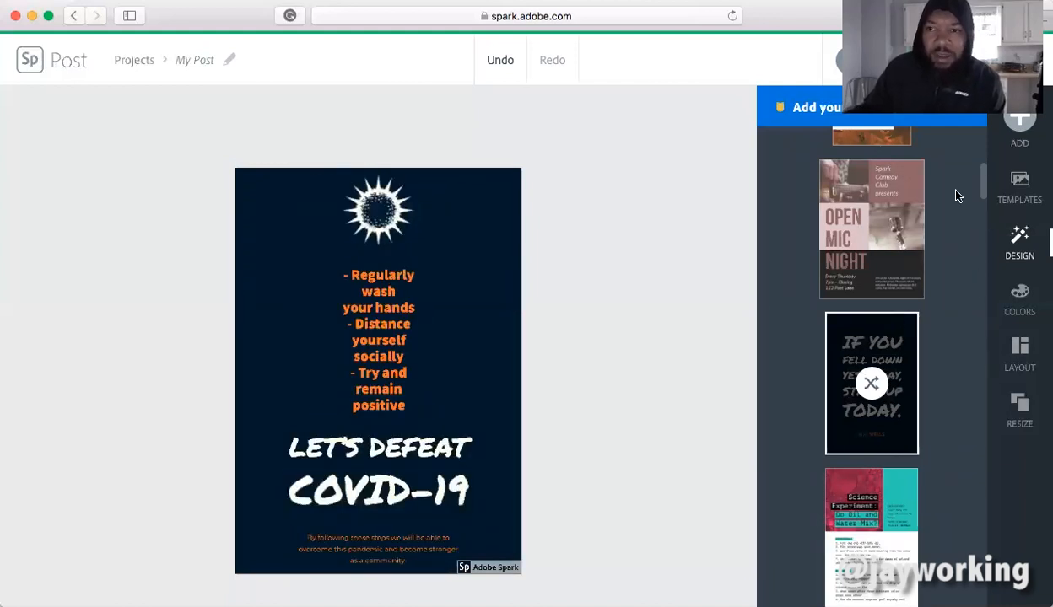
- Find the red "Wednesdays Open Mic" design variation and apply it to the flyer
left_click_drag(982, 176, 985, 254)
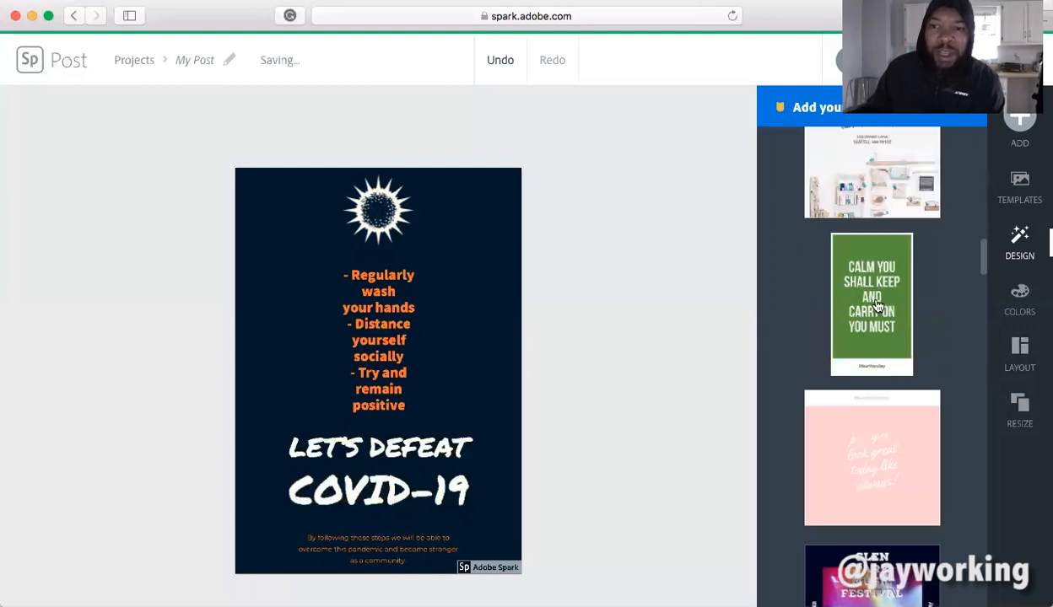
left_click_drag(984, 260, 974, 327)
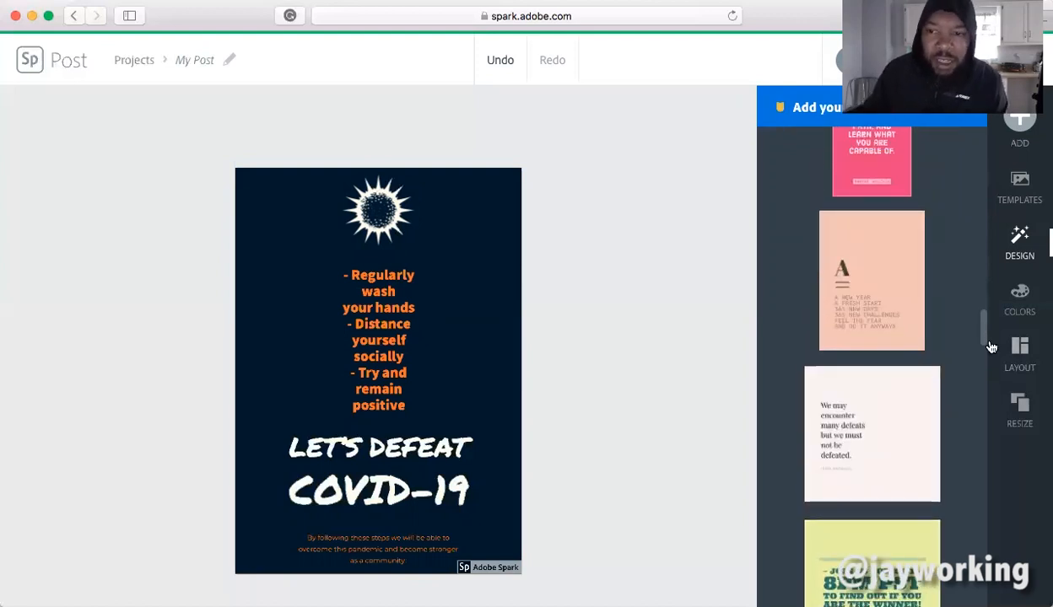
left_click_drag(983, 330, 989, 394)
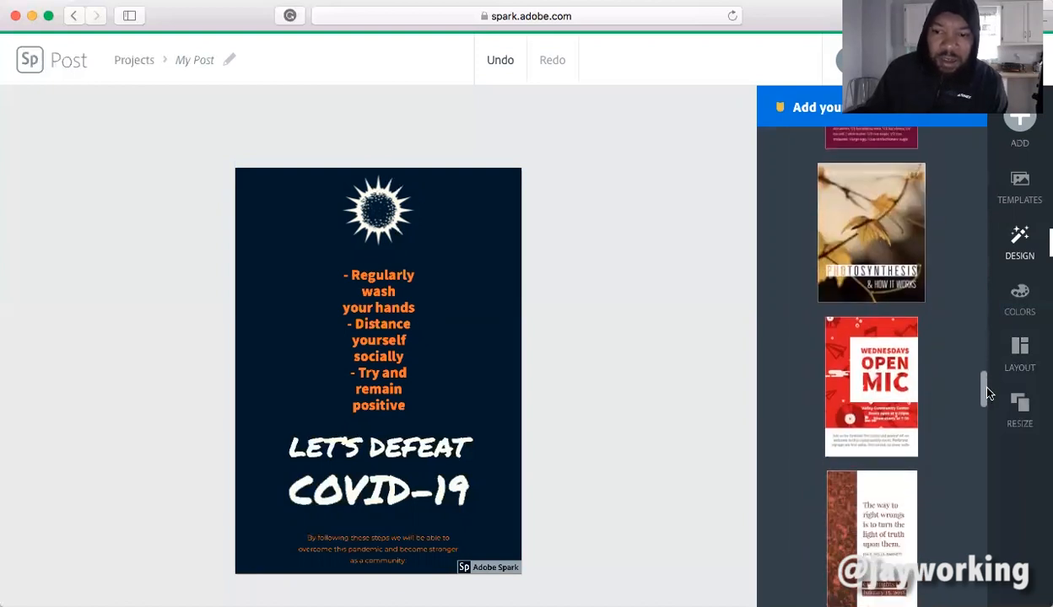
left_click(882, 376)
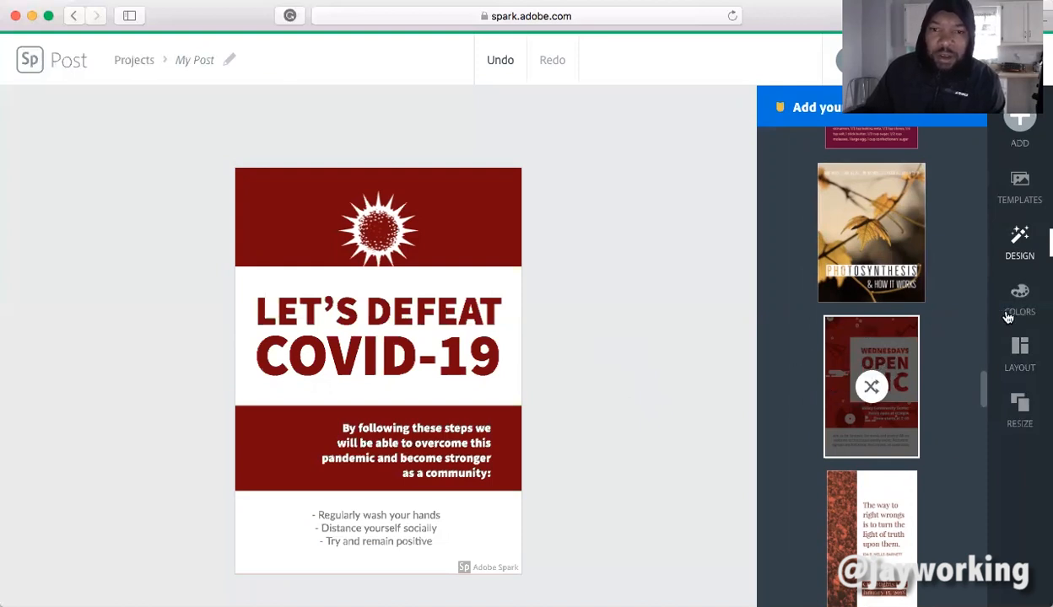
- Select the flyer's background, paragraph text, heading and virus graphic in turn to examine their editing options
left_click(496, 237)
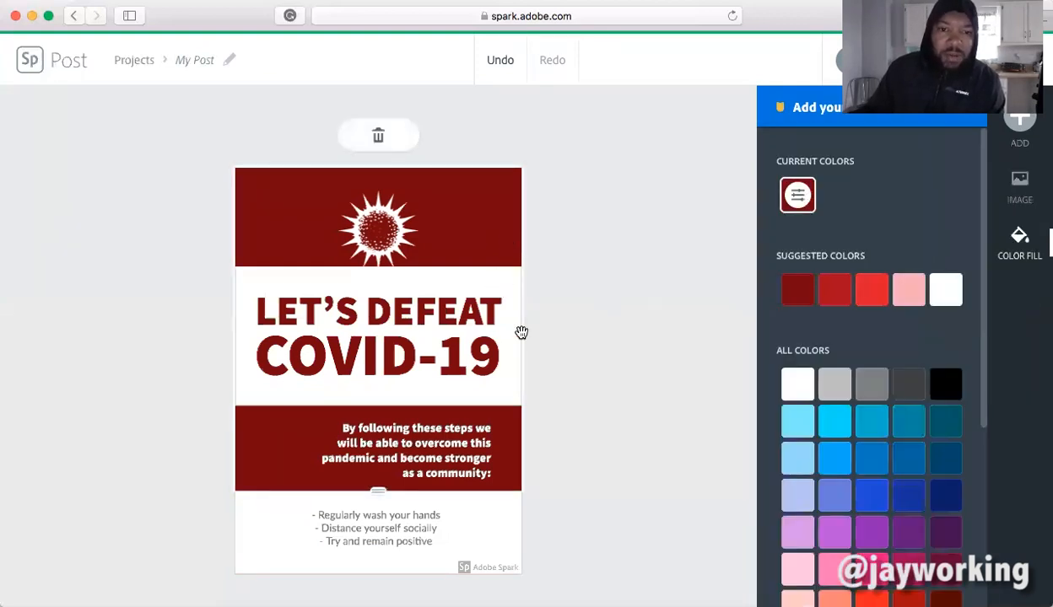
left_click(437, 429)
left_click(399, 350)
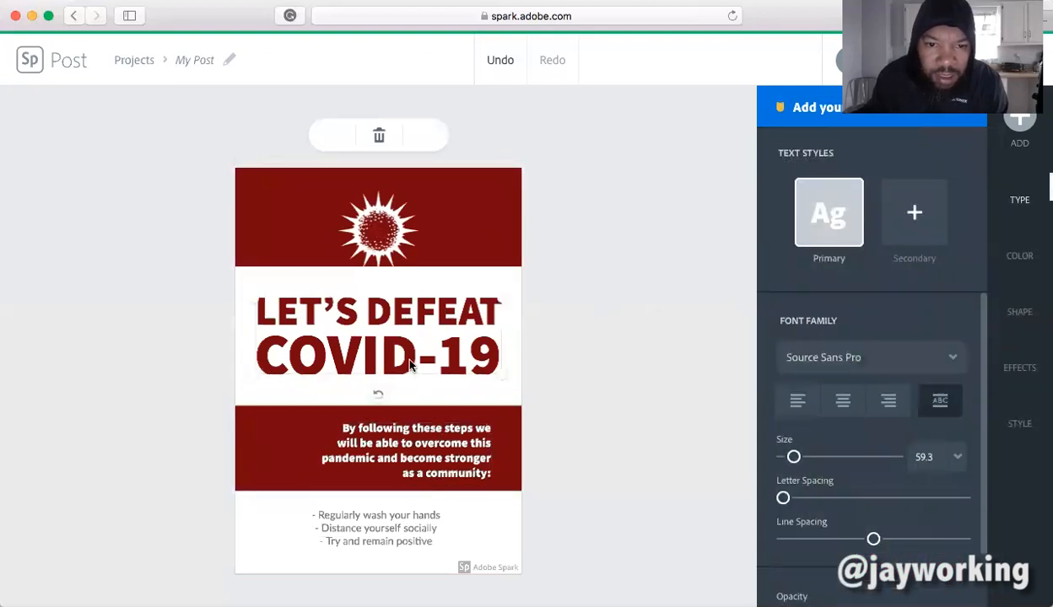
left_click(363, 242)
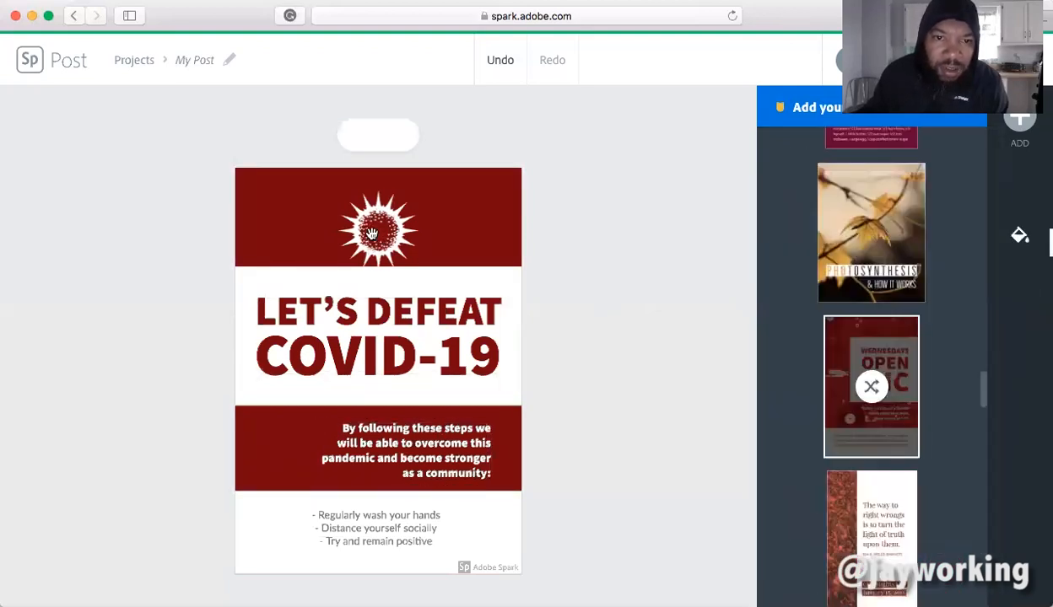
- Try moving the virus graphic up and left and shifting the heading slightly right on the dark red flyer layout
left_click_drag(361, 234, 309, 213)
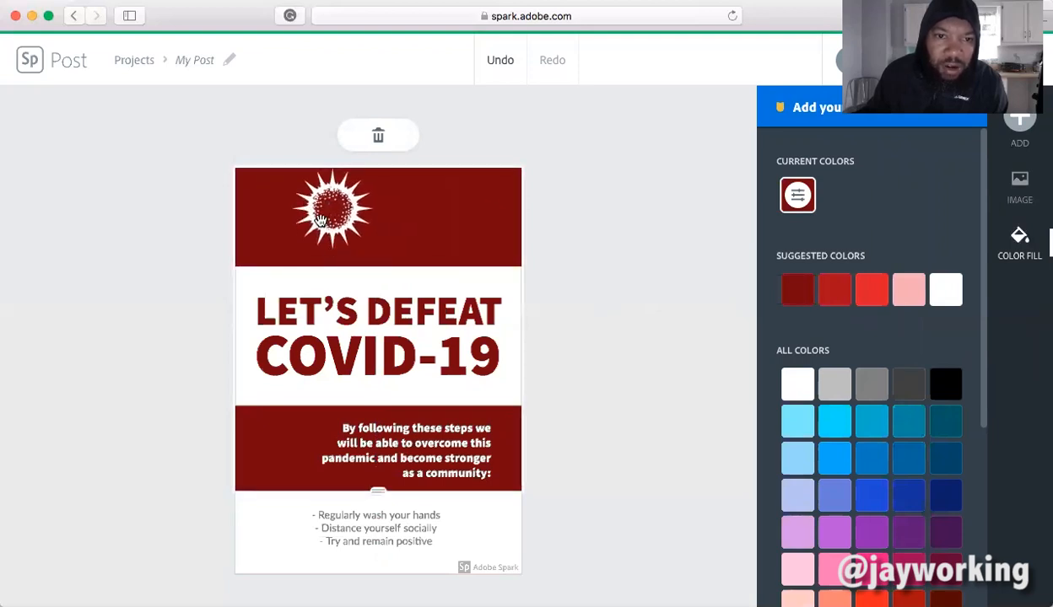
left_click(315, 216)
left_click(364, 313)
mouse_move(388, 309)
left_mouse_down()
mouse_move(382, 280)
mouse_move(399, 326)
mouse_move(388, 305)
left_mouse_up()
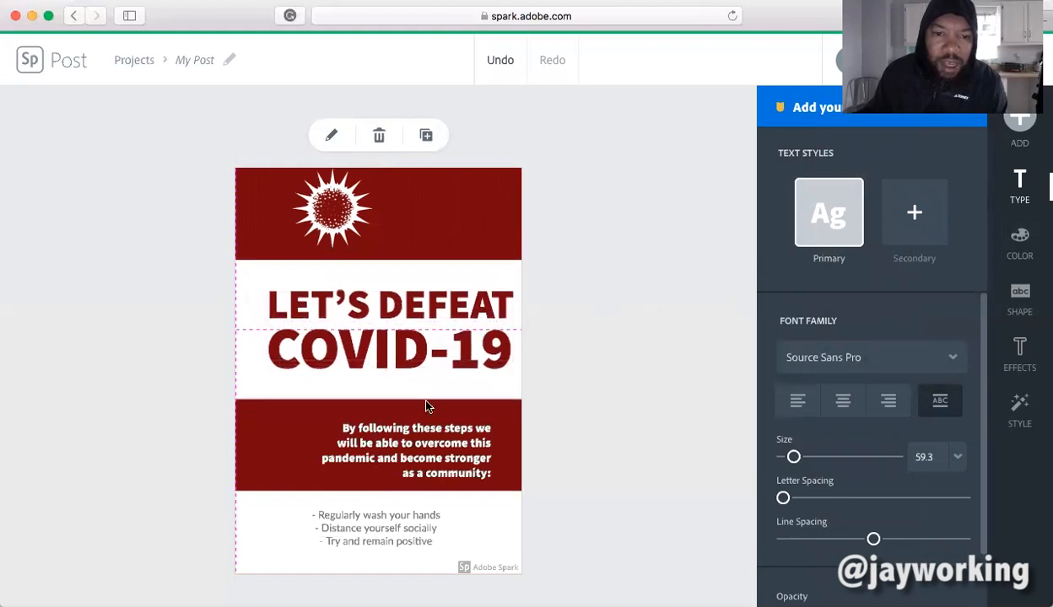
left_click(420, 428)
left_click(367, 530)
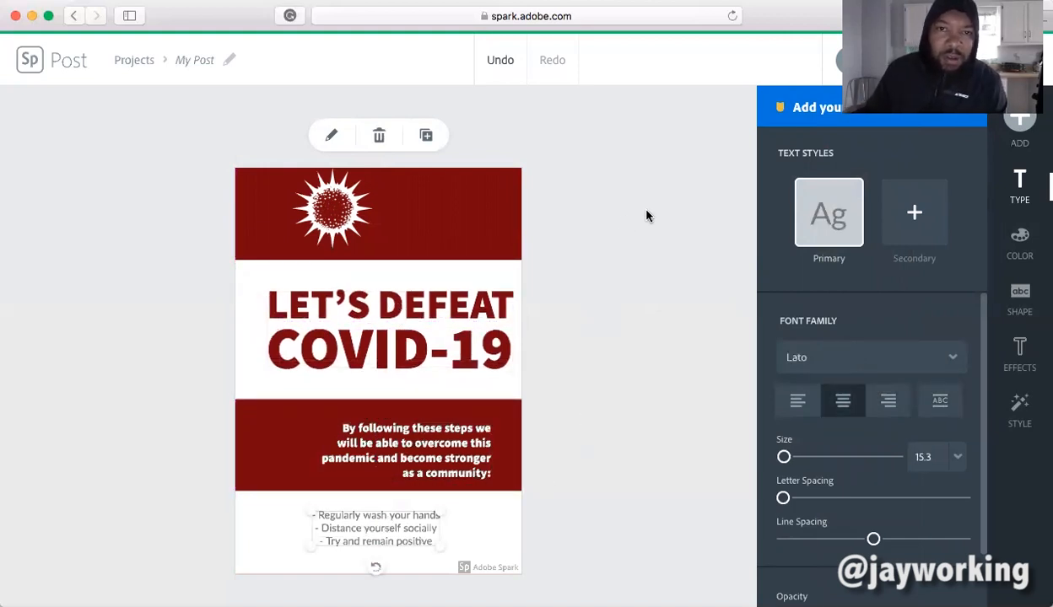
- Undo the element moves and all applied design variations, back to the original red COVID-19 template
left_click(500, 61)
left_click(499, 61)
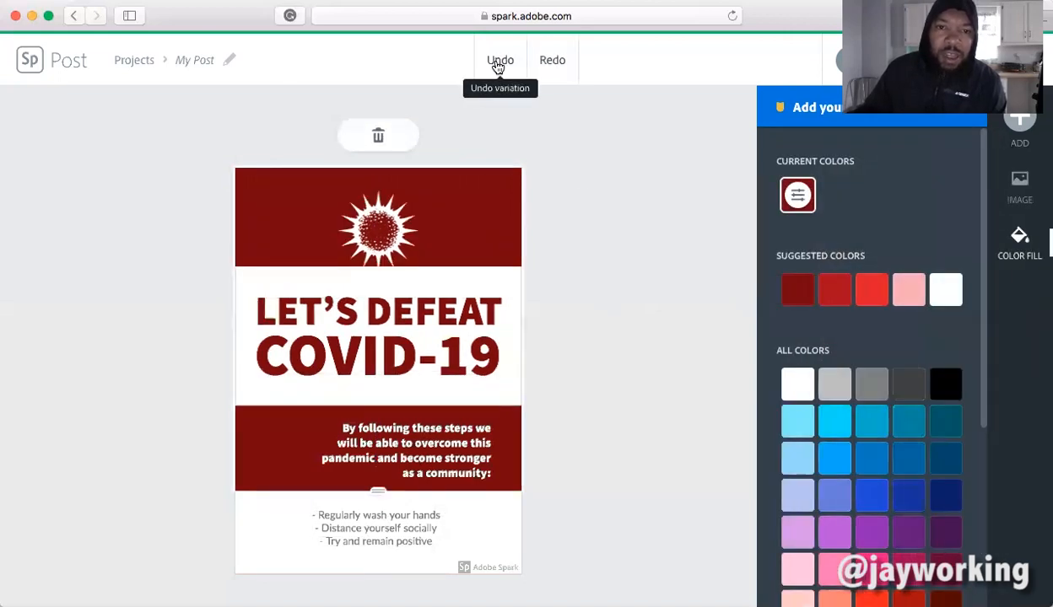
left_click(499, 60)
left_click(499, 61)
left_click(499, 61)
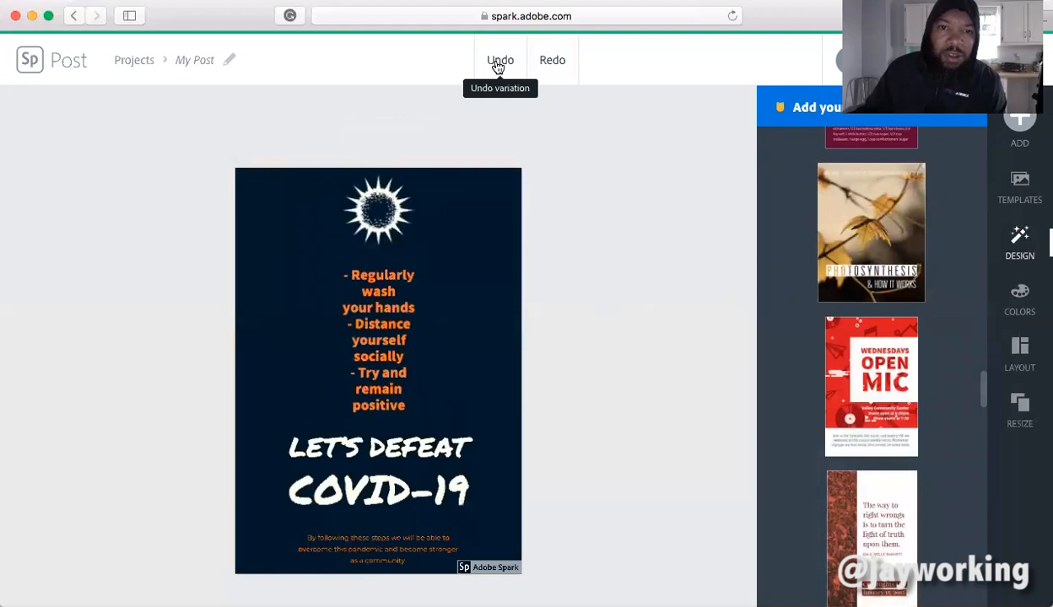
left_click(499, 61)
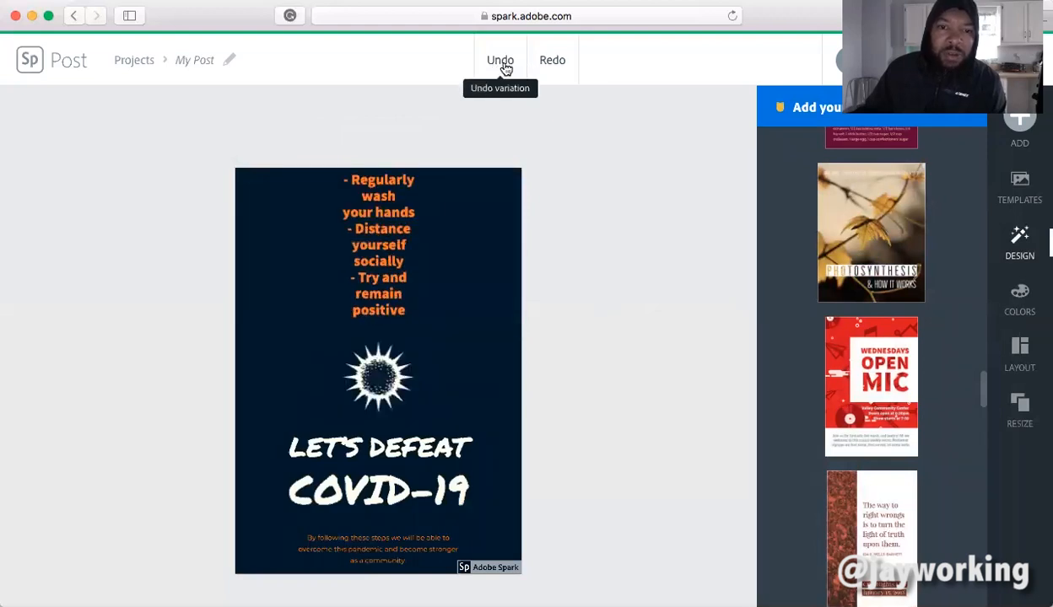
left_click(501, 65)
left_click(504, 66)
left_click(504, 66)
left_click(504, 66)
left_click(505, 66)
left_click(504, 66)
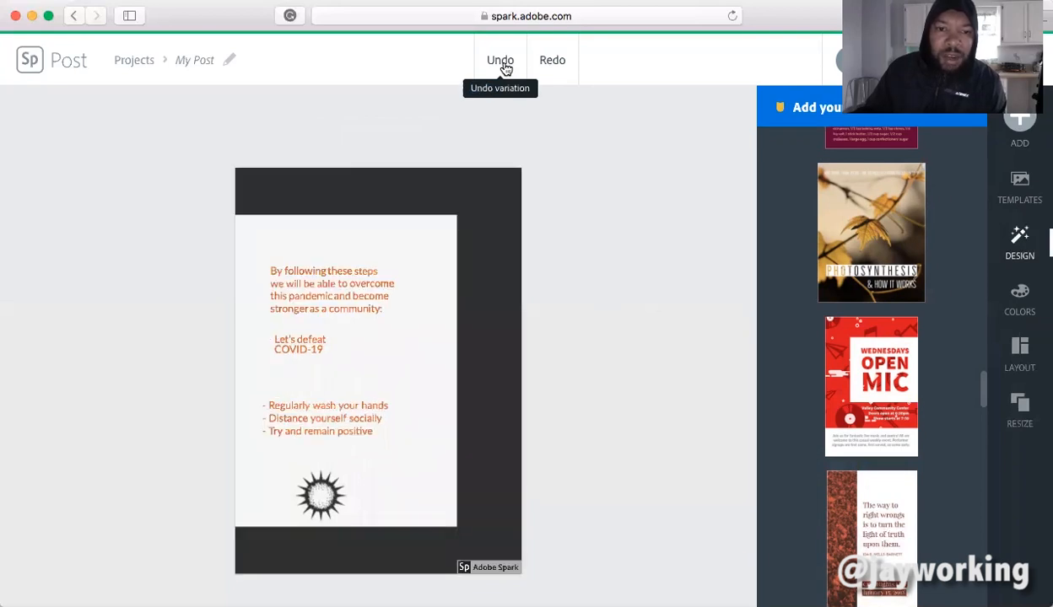
left_click(504, 66)
left_click(505, 66)
left_click(505, 66)
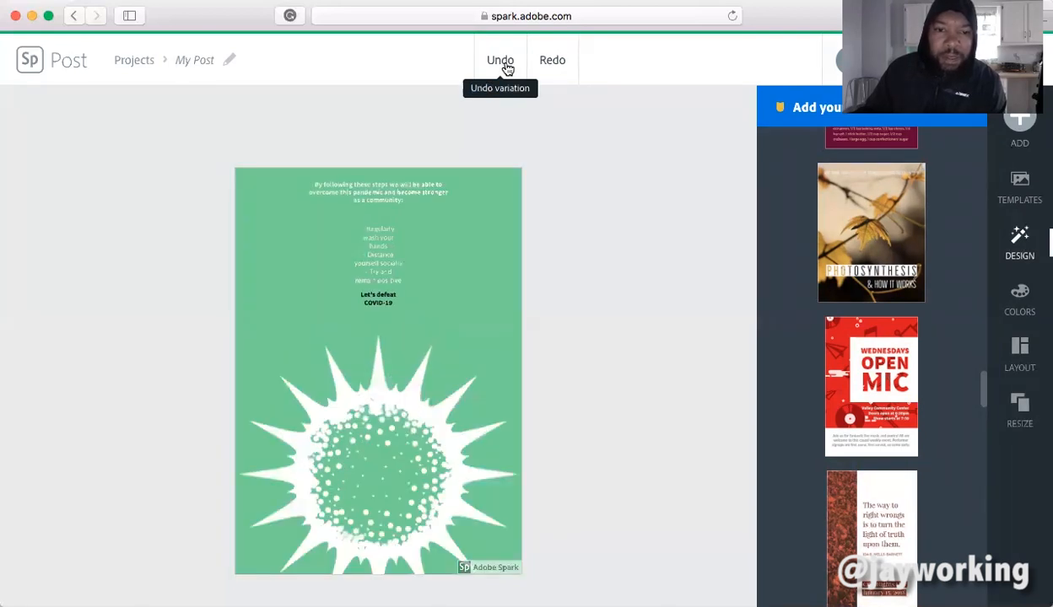
left_click(499, 66)
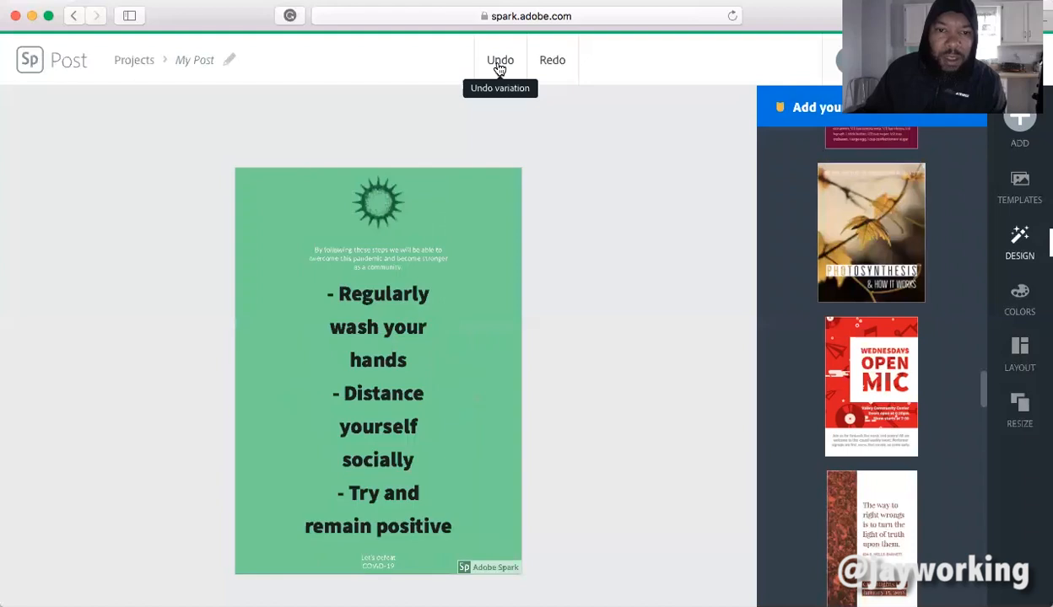
left_click(499, 66)
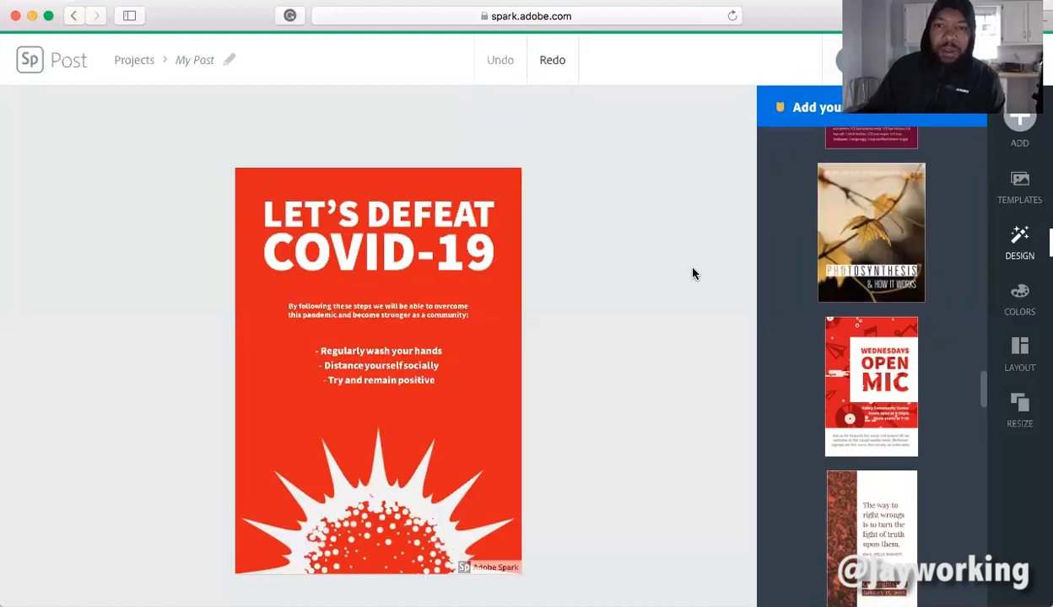
- Change the flyer's background fill to the suggested orange
left_click_drag(982, 394, 974, 131)
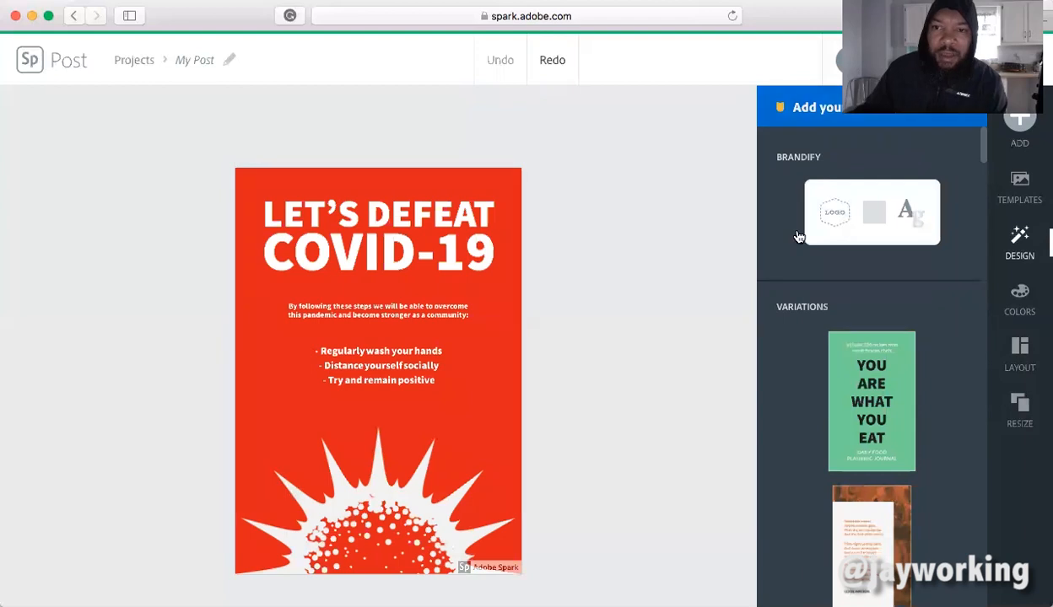
left_click(369, 253)
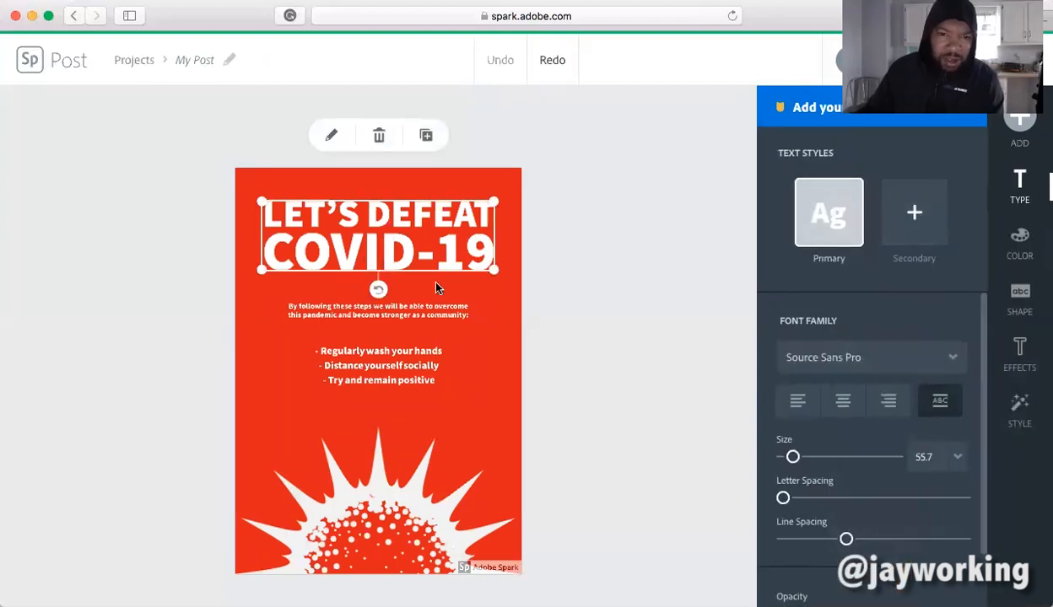
left_click(495, 371)
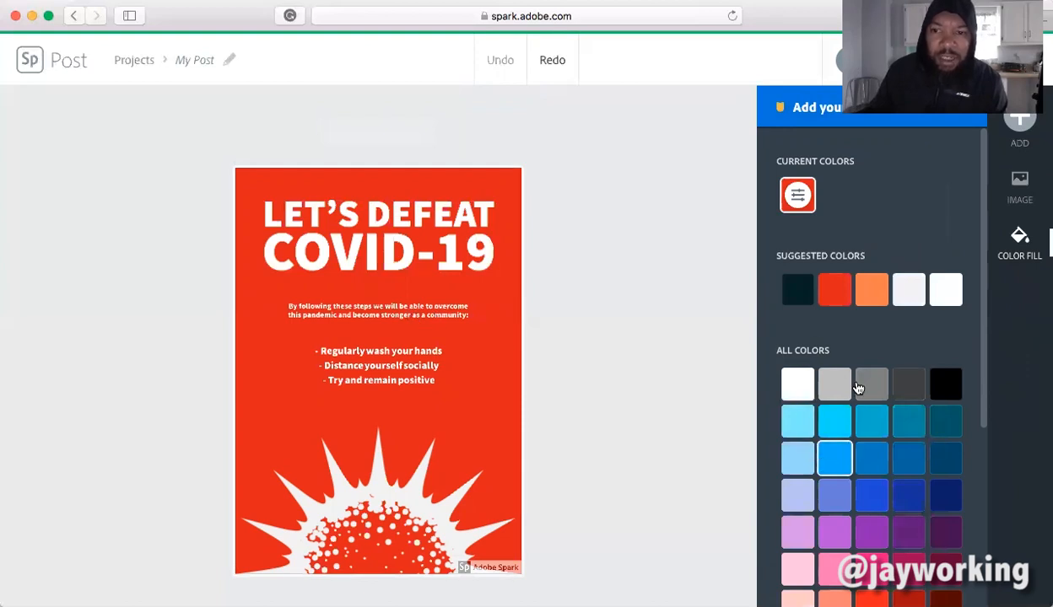
left_click(870, 291)
left_click(593, 365)
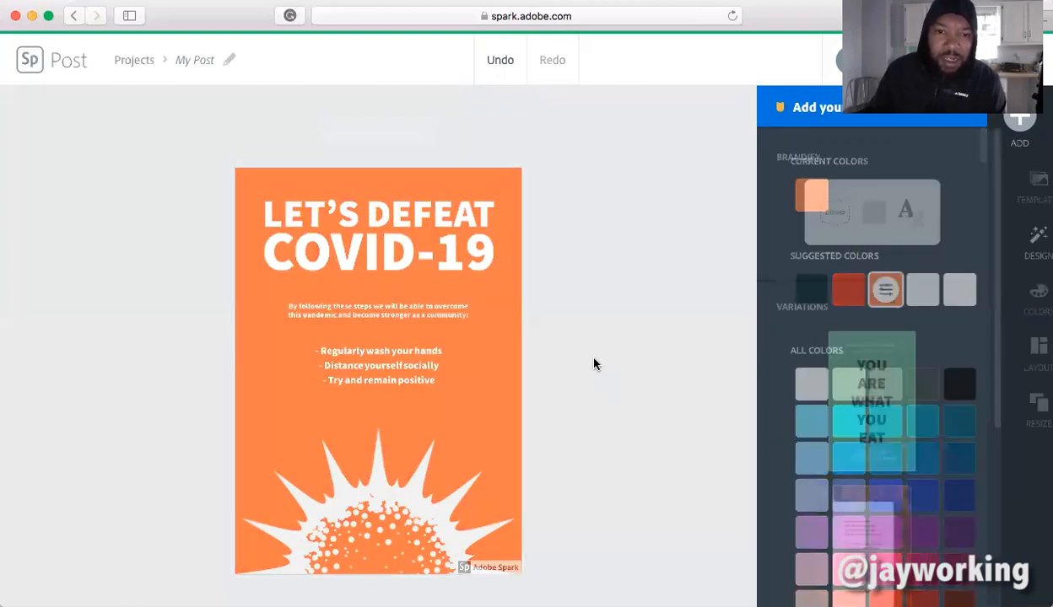
- Shift the "Let's defeat COVID-19" heading slightly up and left on the flyer
left_click(411, 258)
left_click_drag(411, 253, 390, 263)
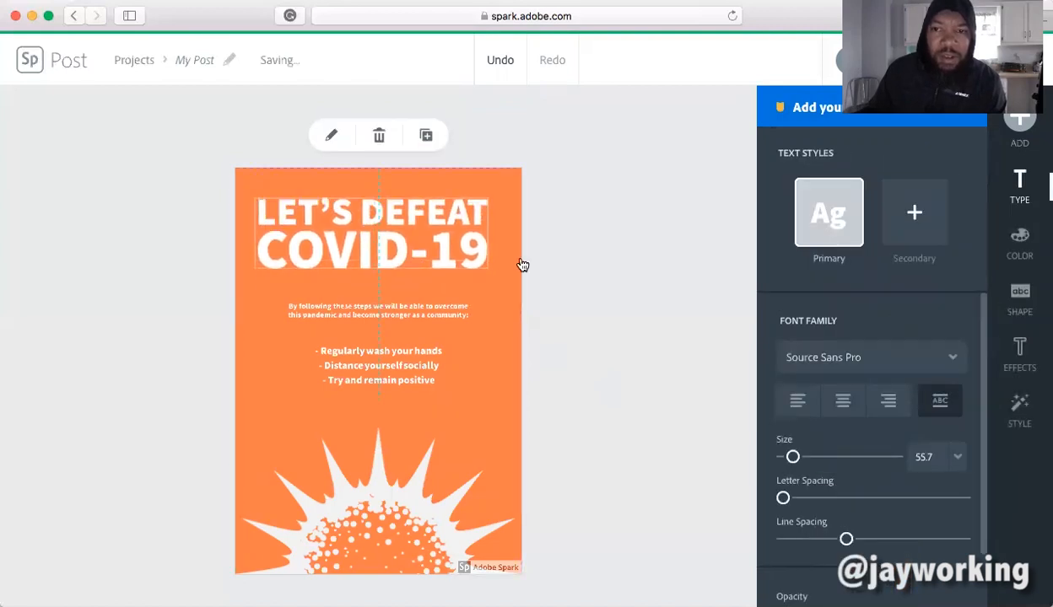
left_click(499, 324)
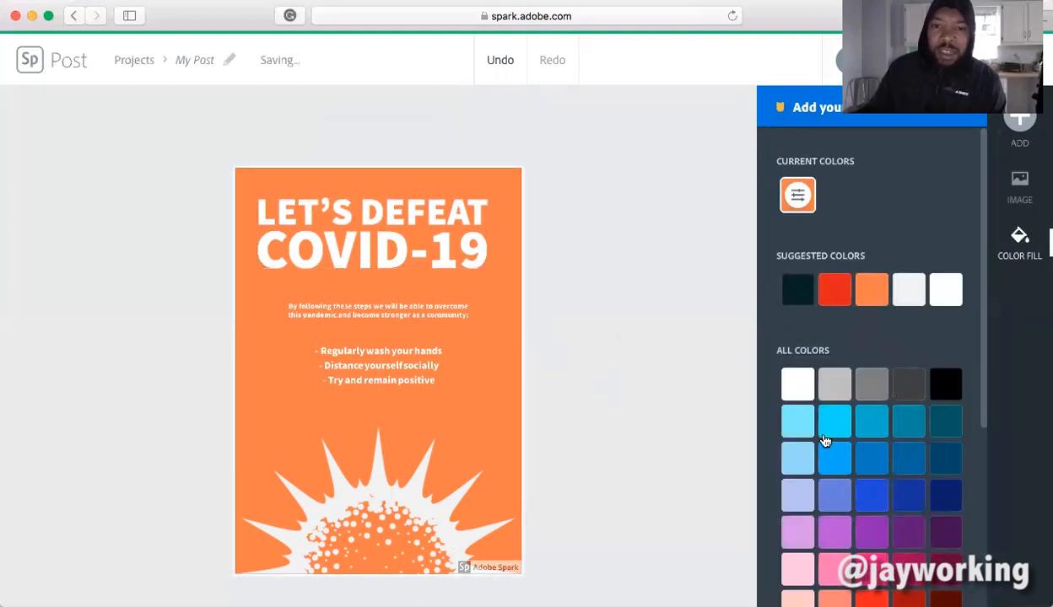
left_click(391, 266)
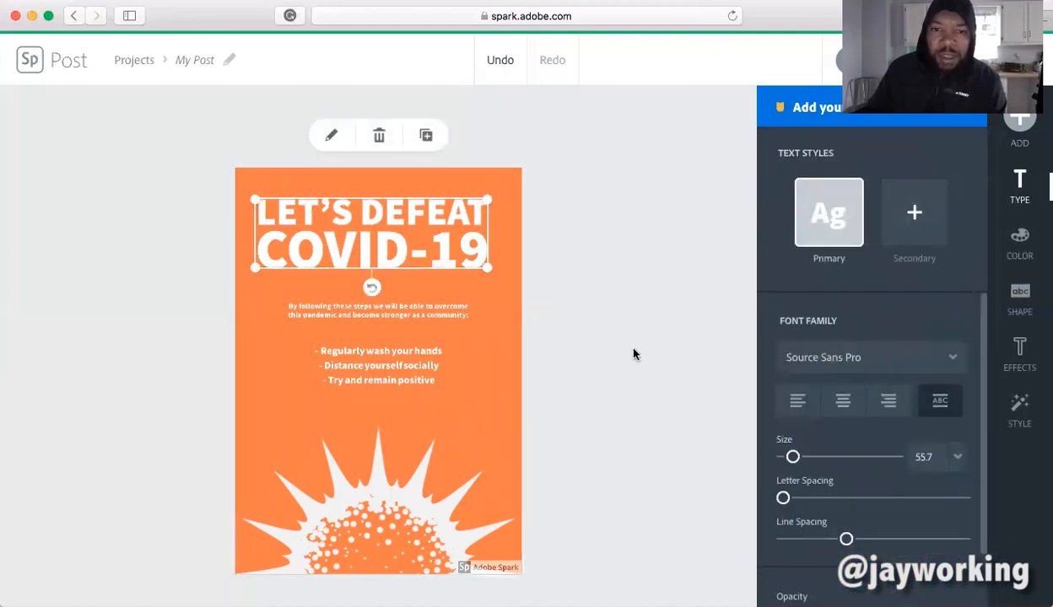
left_click(473, 384)
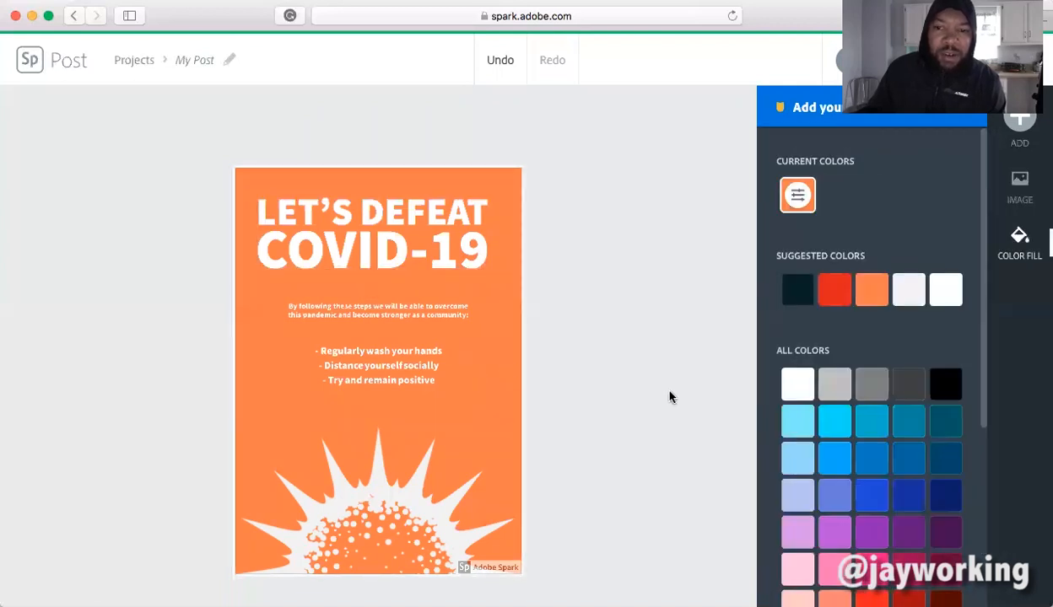
- Try a reduced opacity on the virus graphic, and restore it to full opacity
left_click(381, 504)
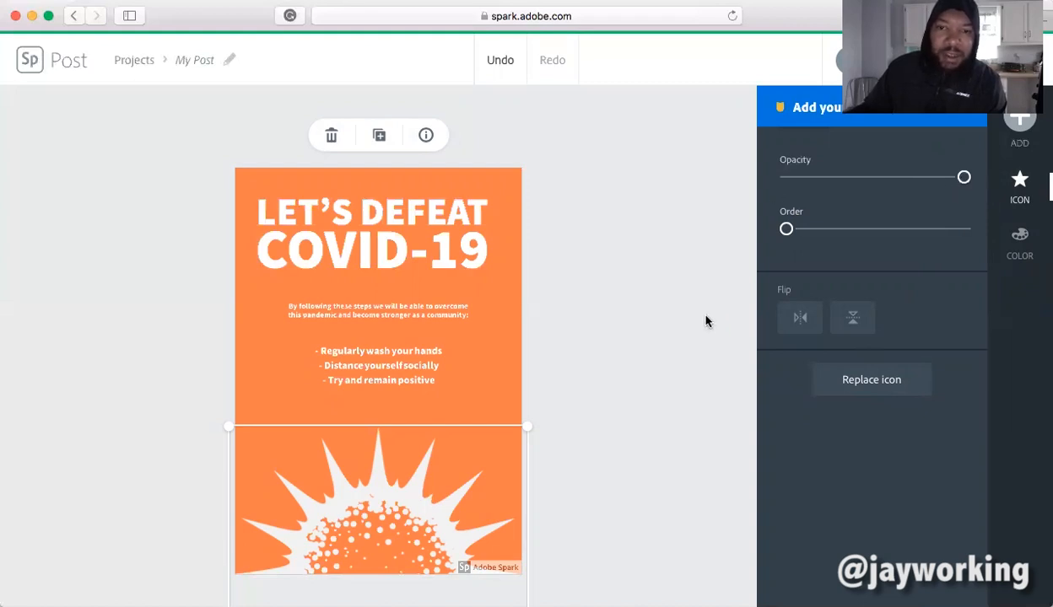
left_click_drag(963, 182, 853, 188)
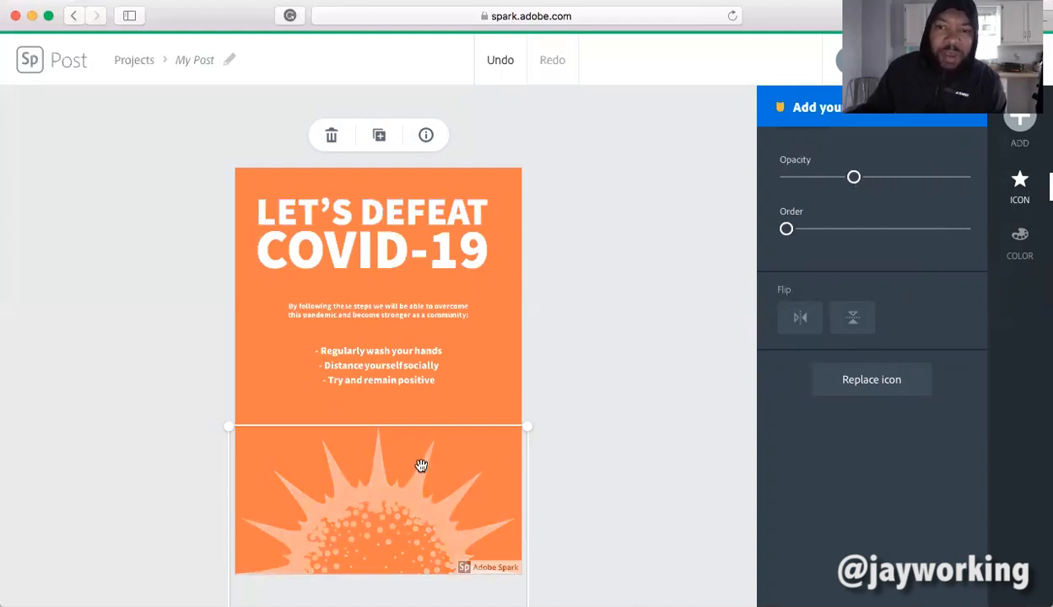
left_click_drag(849, 181, 952, 179)
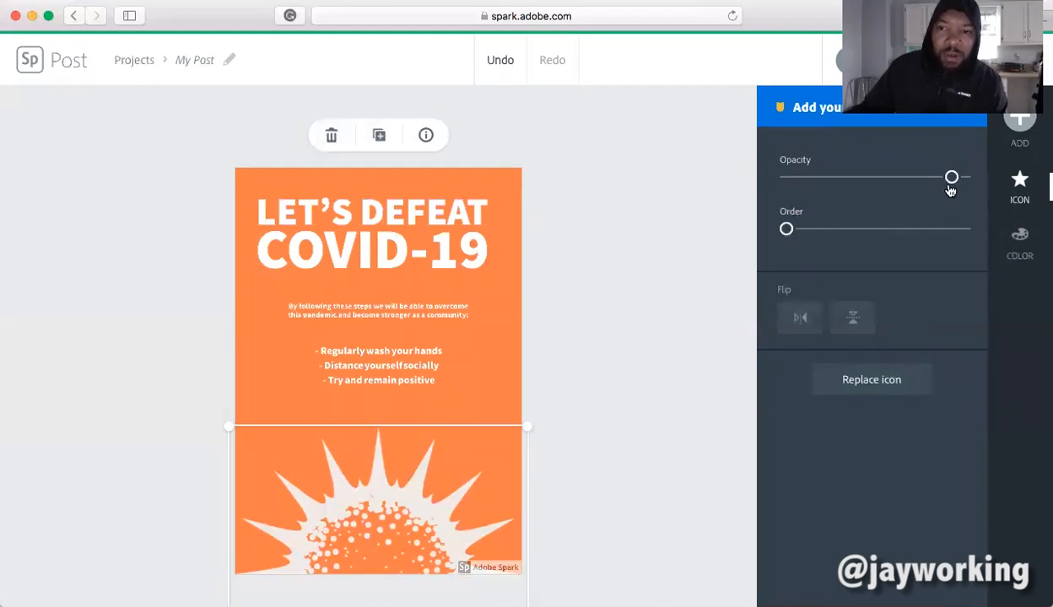
left_click_drag(953, 181, 965, 179)
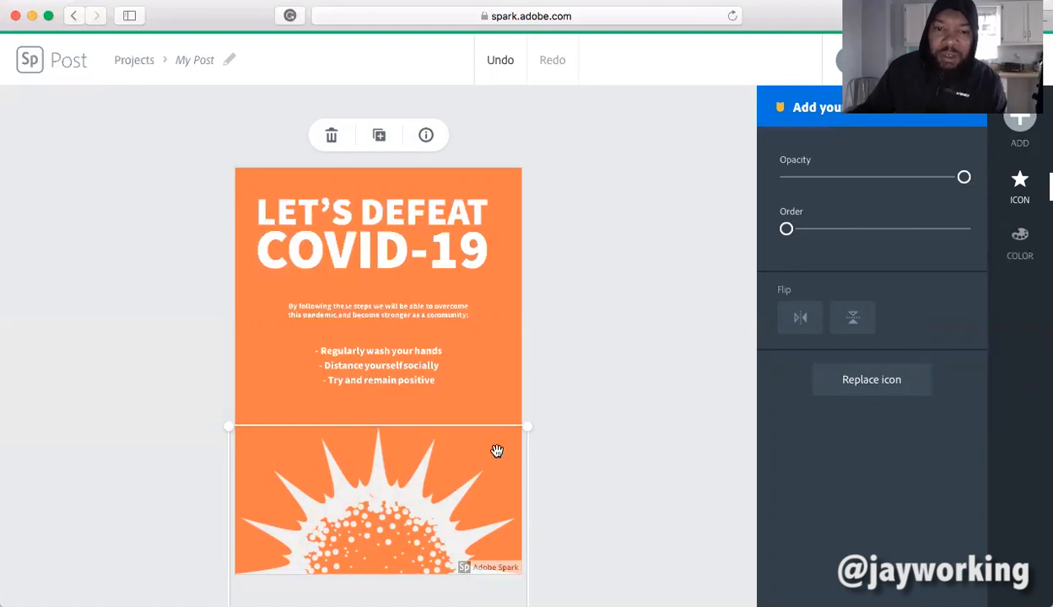
- Recolor the virus graphic, trying red and lighter blues before settling on a darker medium blue
left_click(1019, 239)
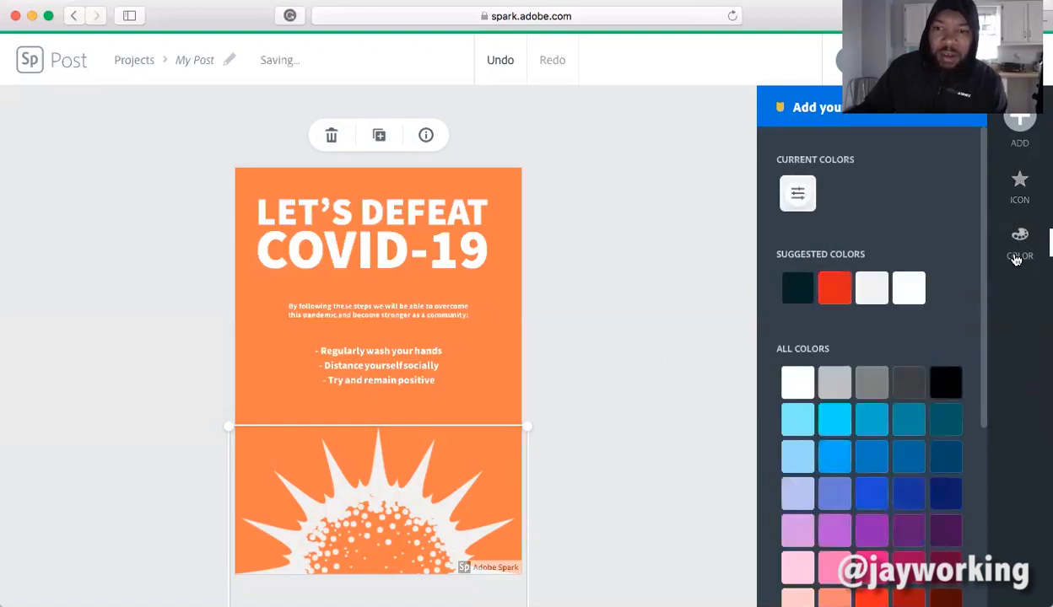
left_click(835, 289)
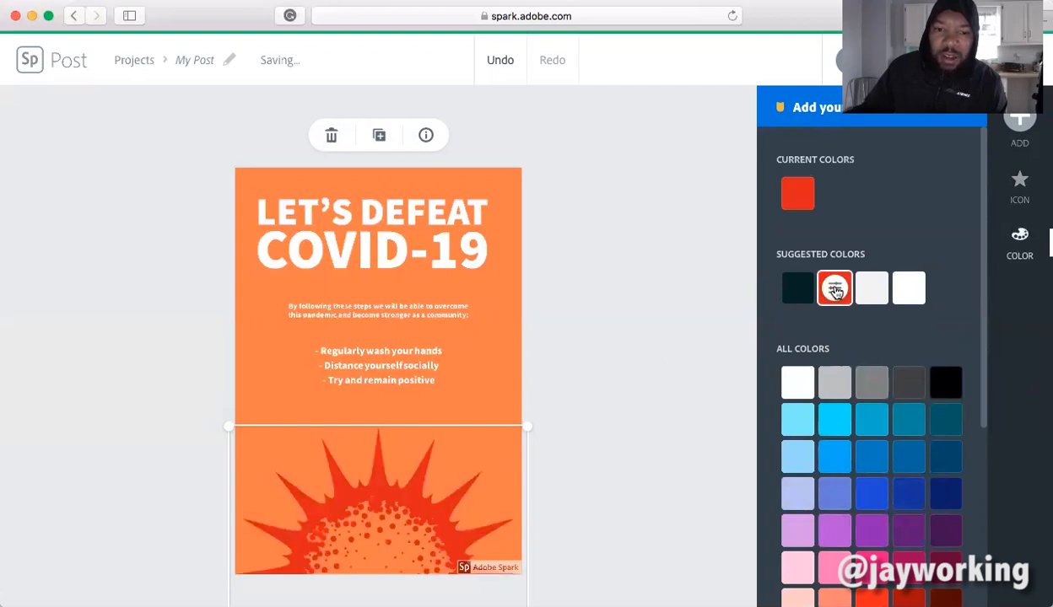
left_click(834, 456)
left_click(871, 457)
left_click(912, 456)
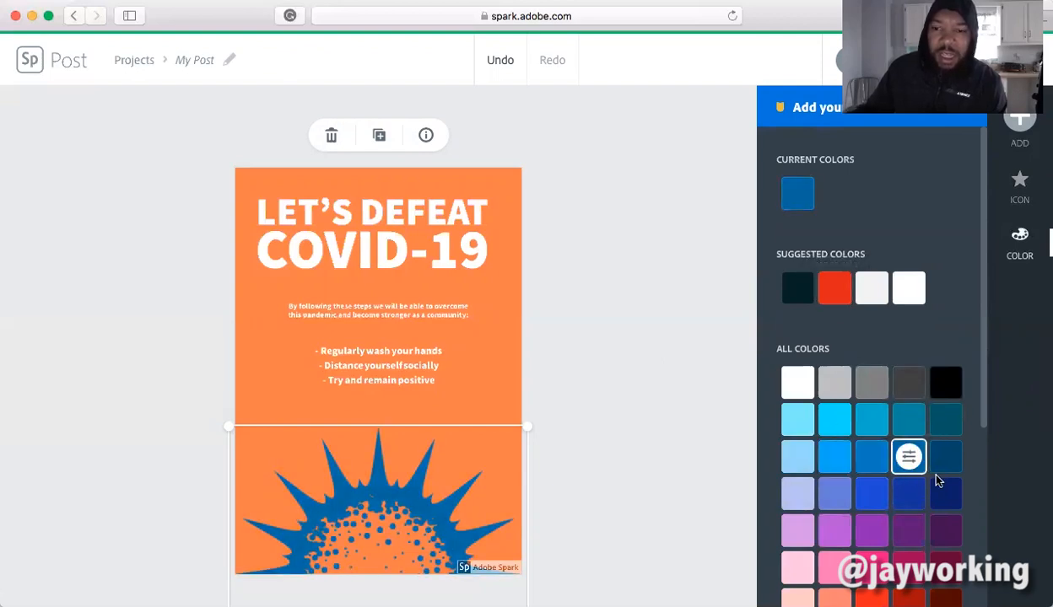
left_click_drag(985, 392, 984, 454)
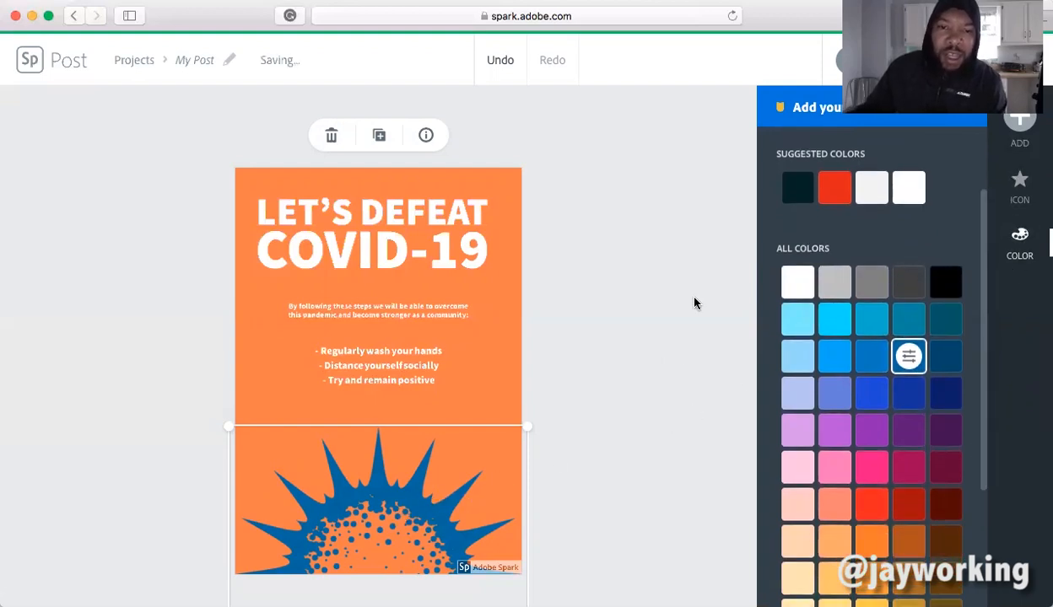
- Reposition the heading near the flyer's horizontal center, and change its text to "Let's defeat COVID-19 Today"
left_click(384, 251)
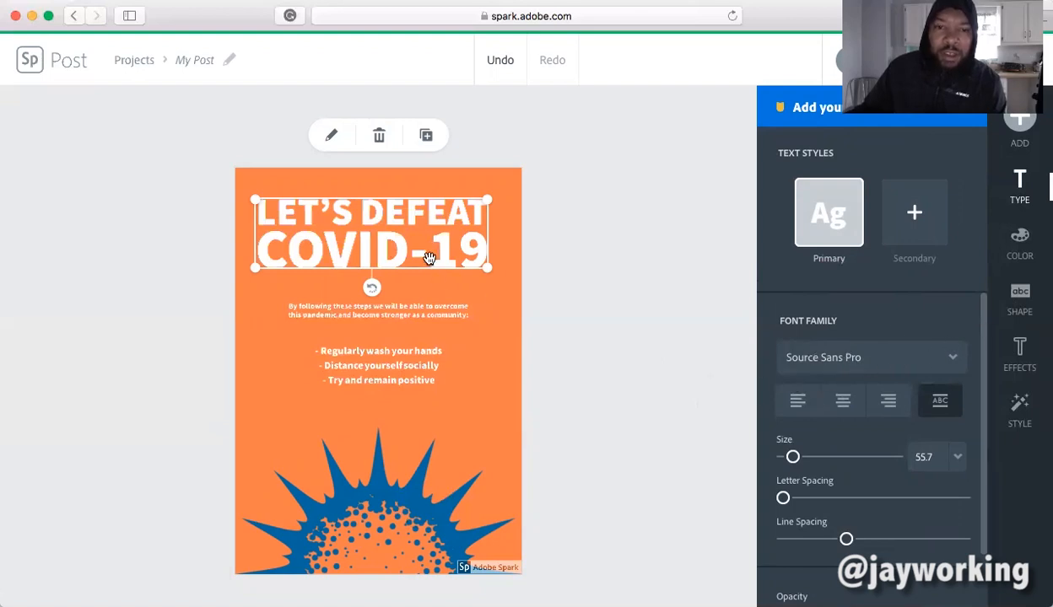
mouse_move(414, 257)
left_mouse_down()
mouse_move(406, 250)
mouse_move(419, 253)
left_mouse_up()
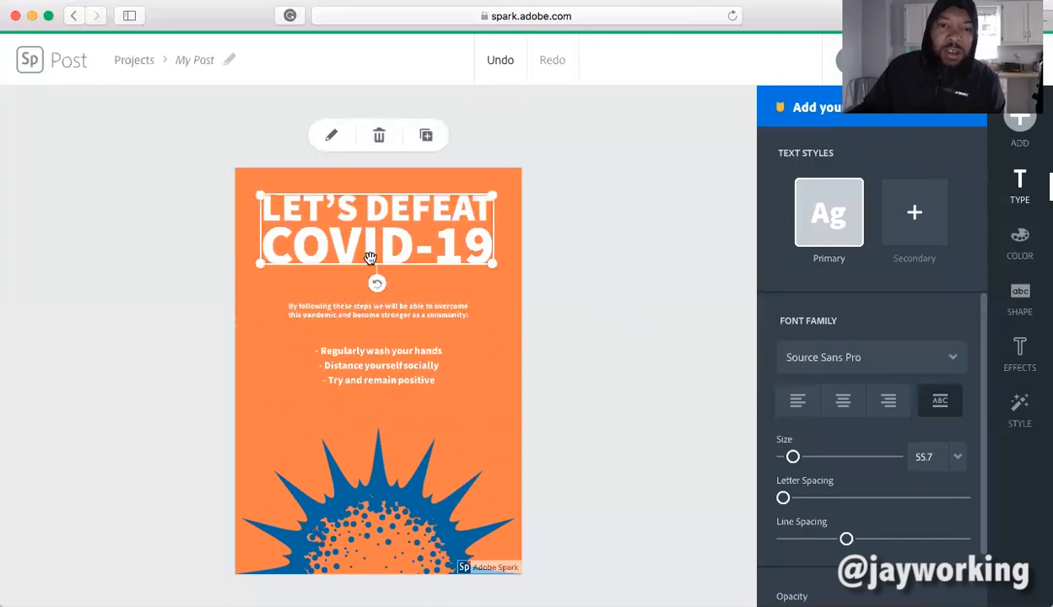
left_click(329, 139)
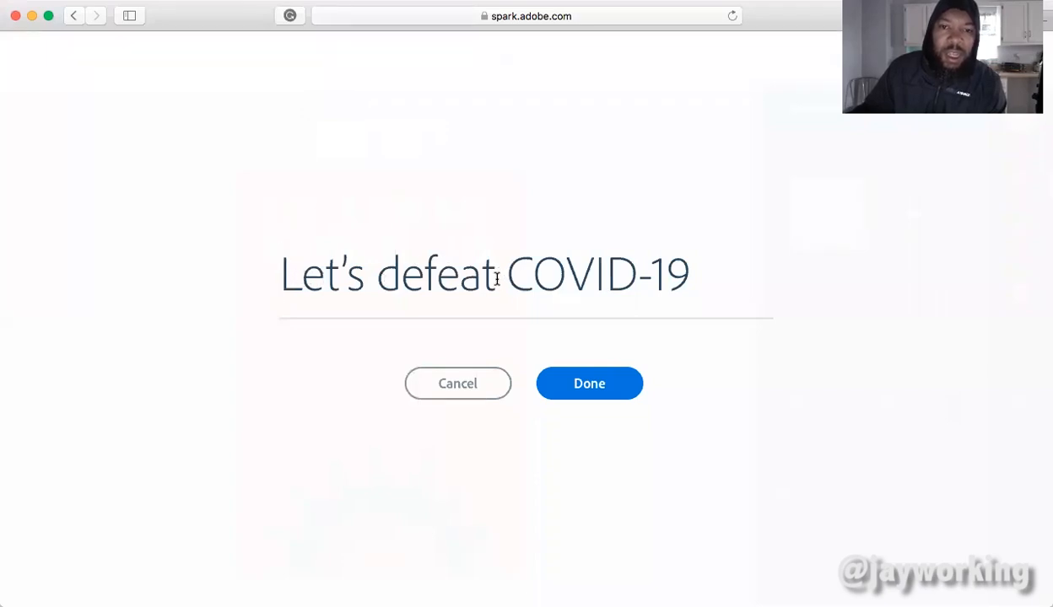
left_click(697, 265)
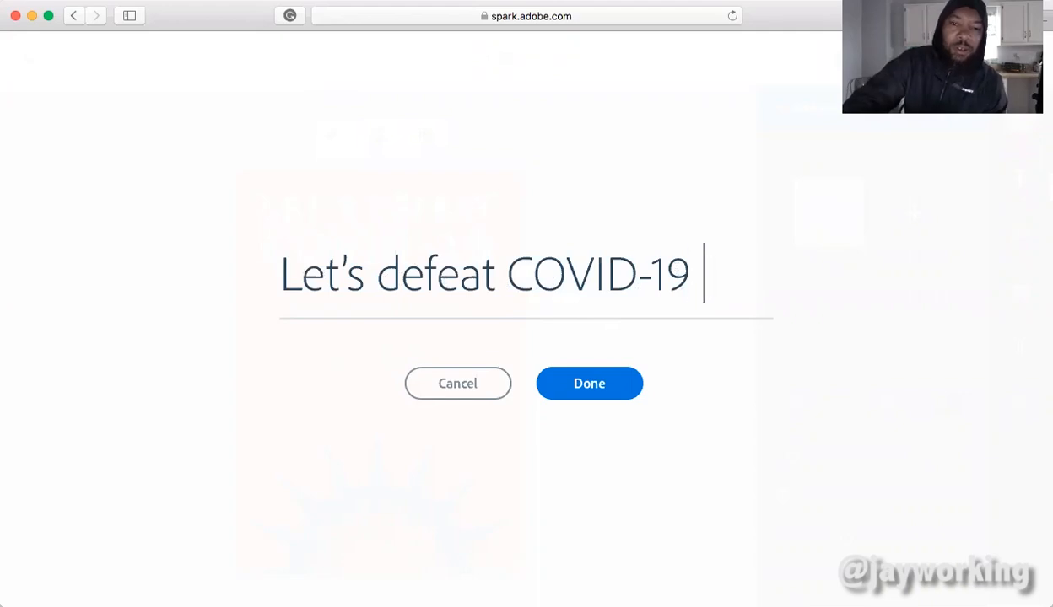
type("TO")
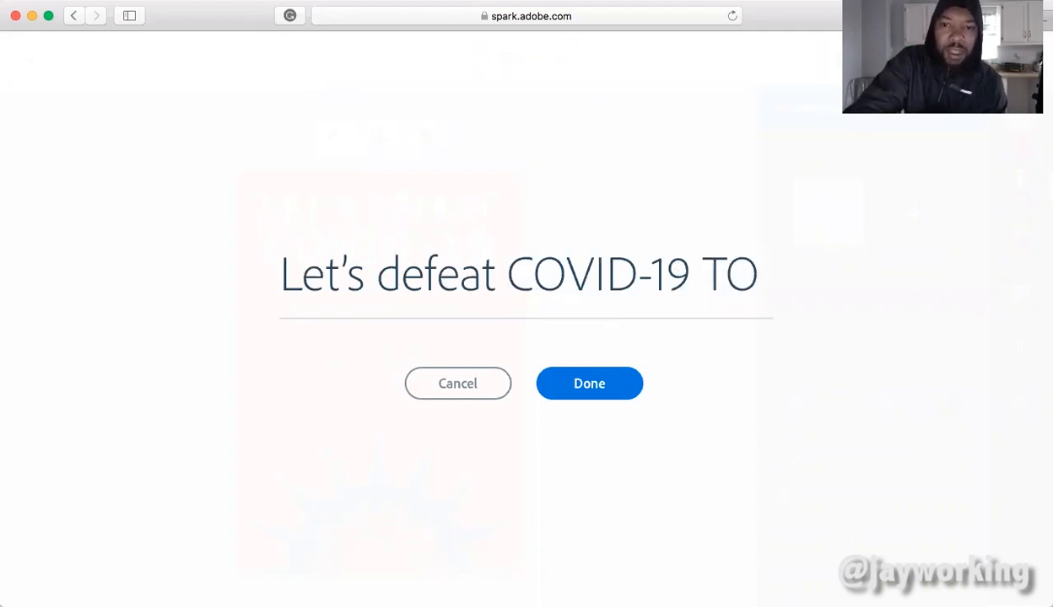
key("BackSpace")
type("oday")
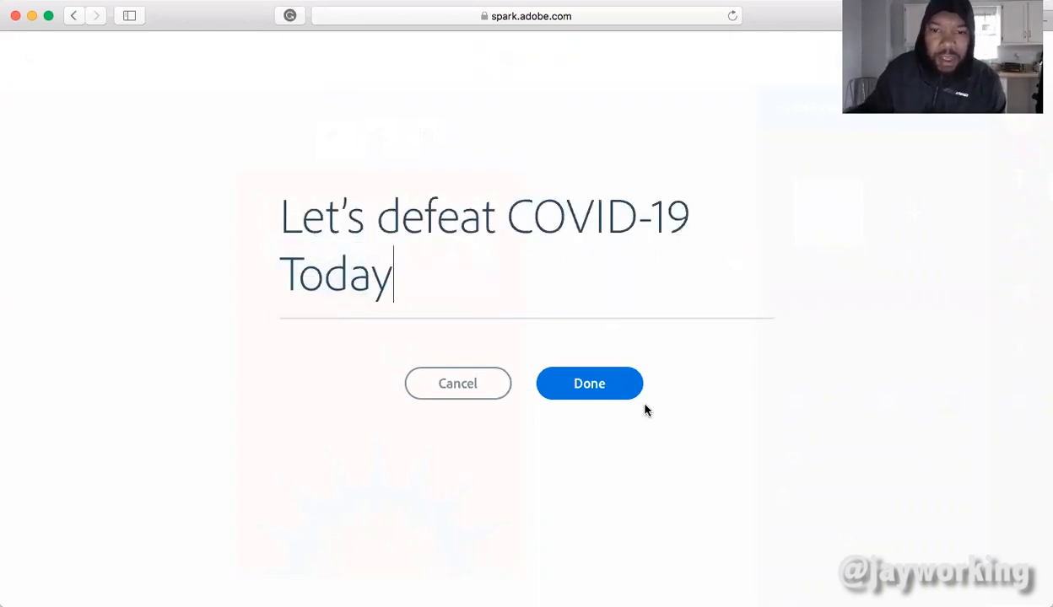
left_click(615, 394)
left_click(612, 375)
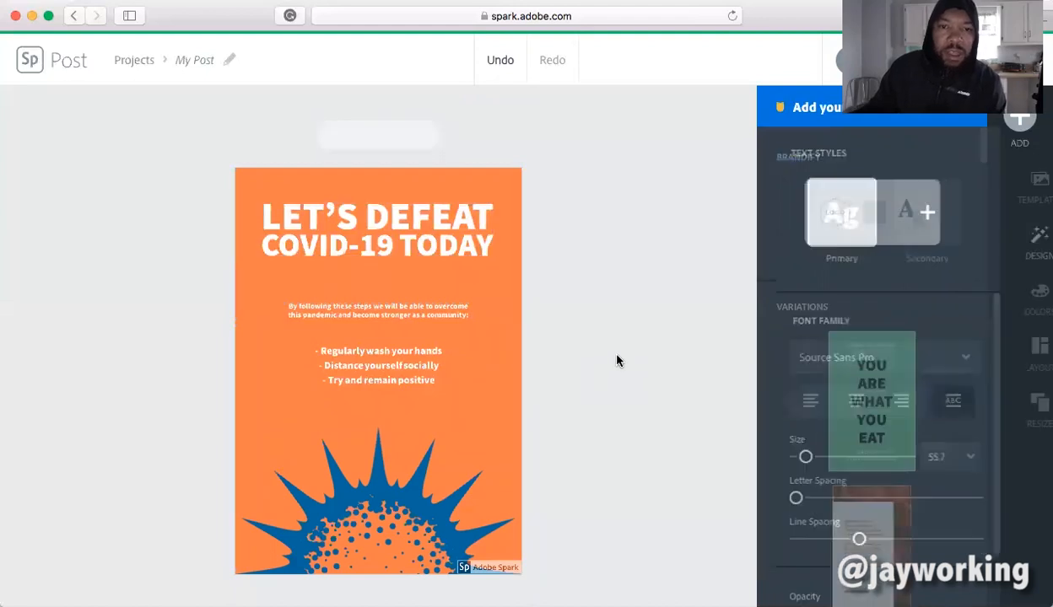
- Change the "Let's defeat COVID-19 Today" heading's font to Nexa Rust Slab Black
left_click(424, 244)
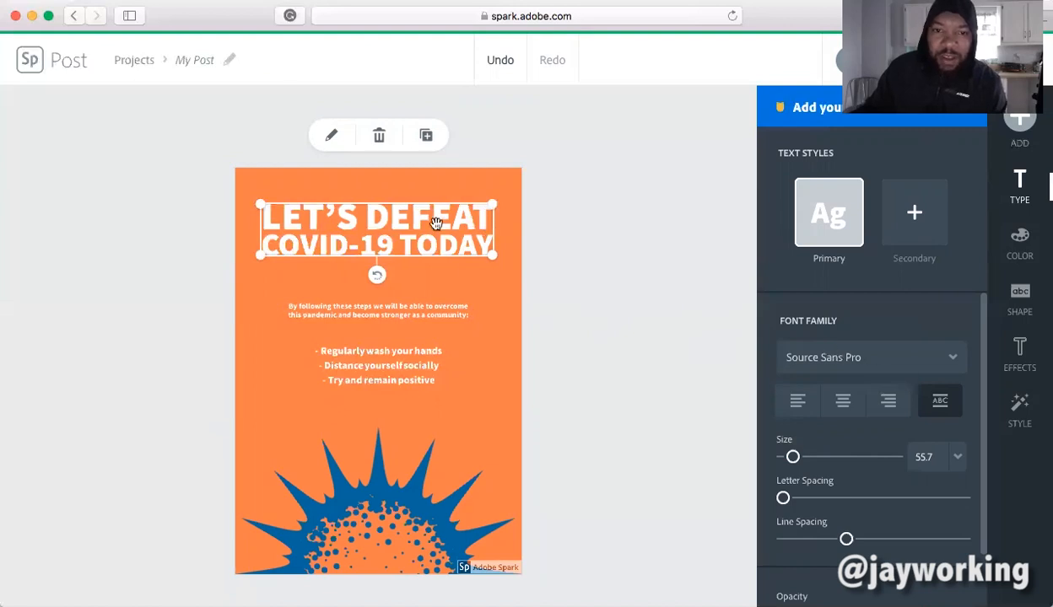
left_click(949, 362)
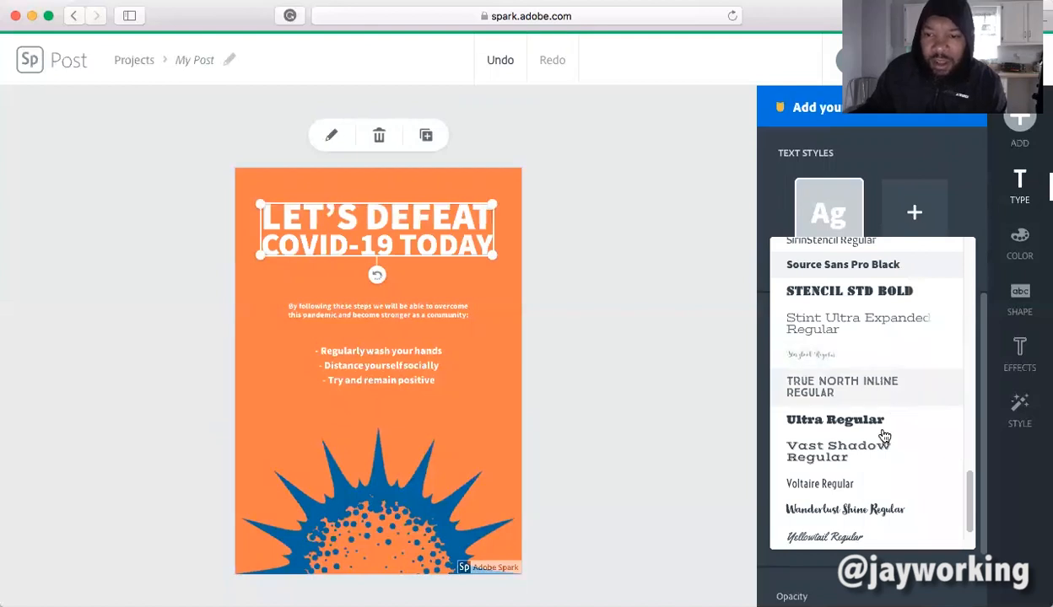
left_click_drag(967, 488, 970, 525)
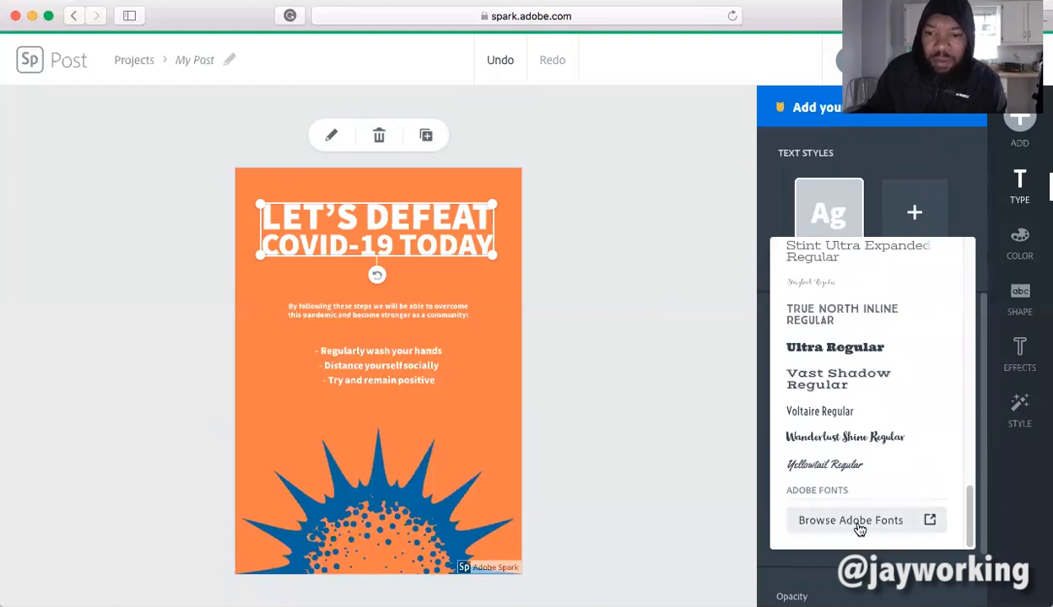
scroll(969, 494, "up", 2)
scroll(968, 494, "up", 5)
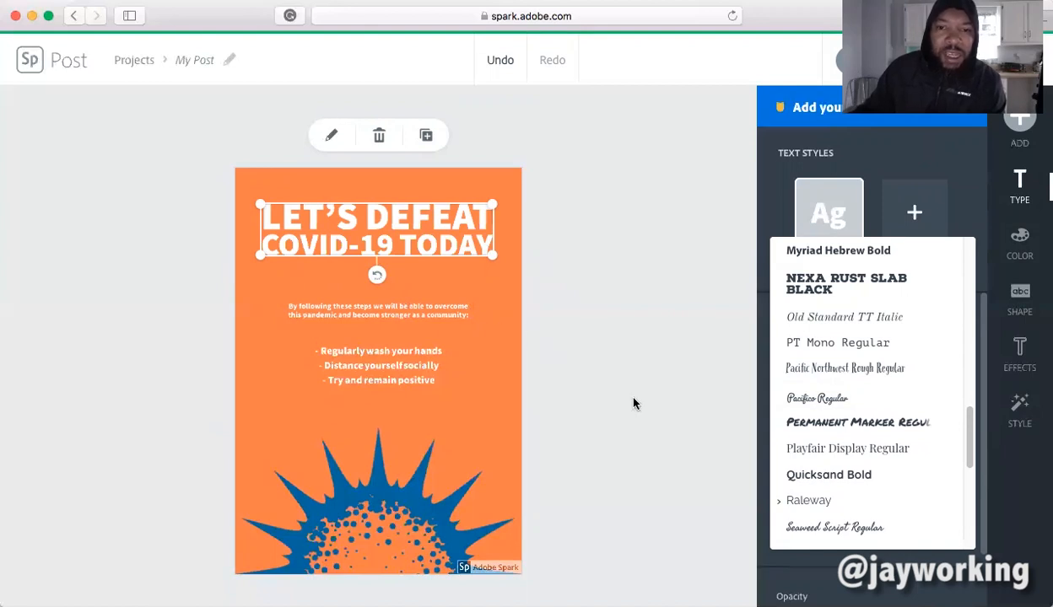
scroll(867, 396, "up", 1)
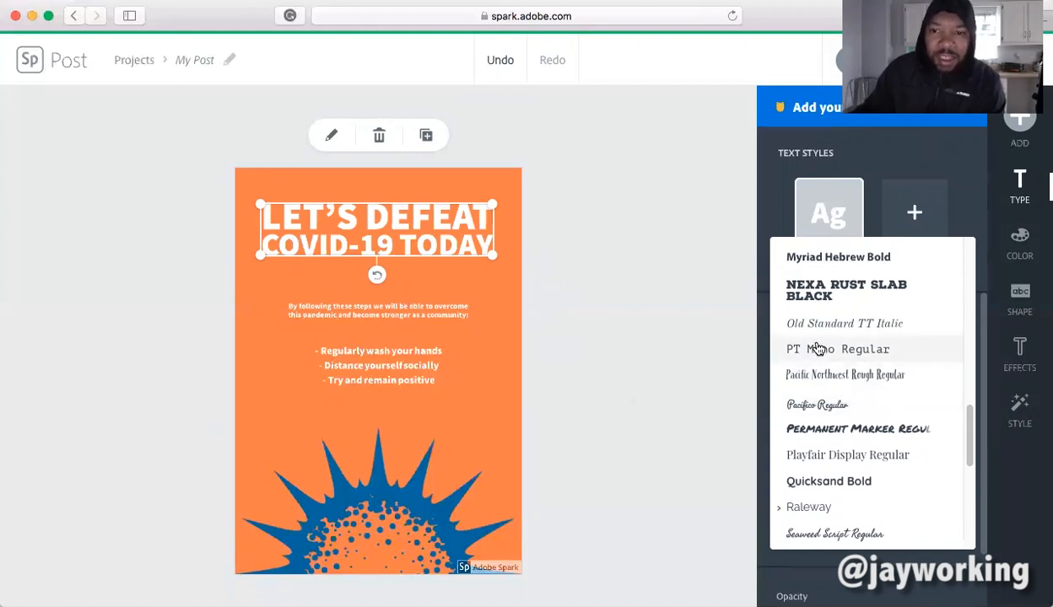
left_click(818, 297)
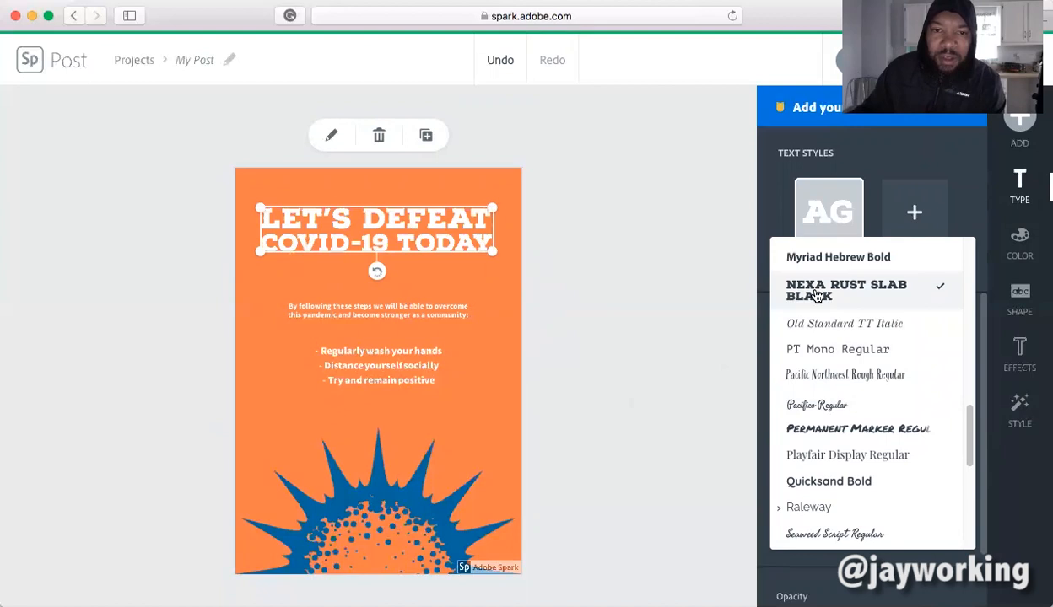
left_click(666, 280)
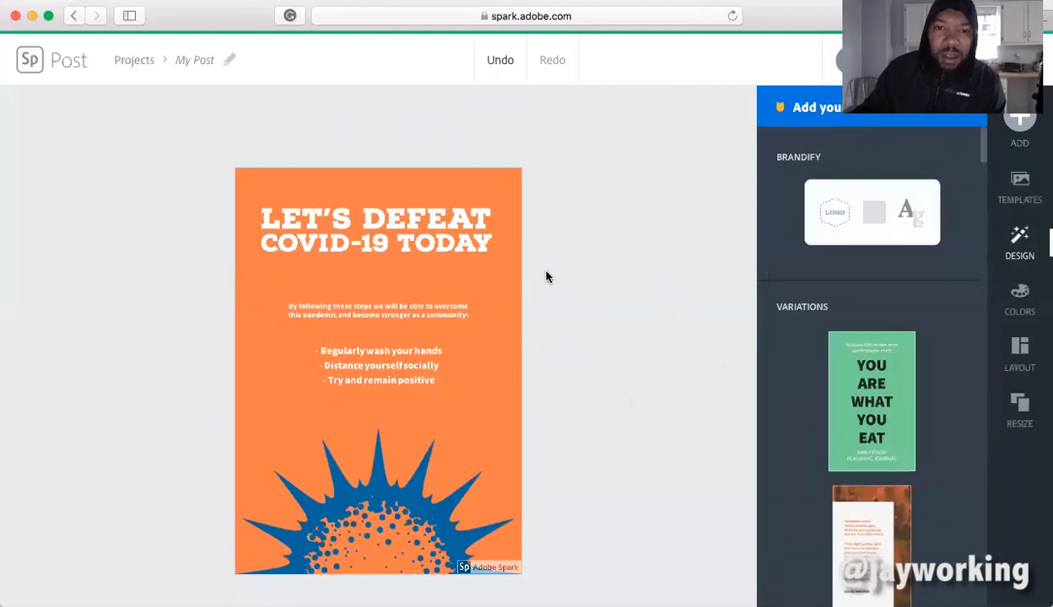
- Enlarge the heading to about size 80.7 and reshape its text box so the words stack on four lines
left_click(417, 231)
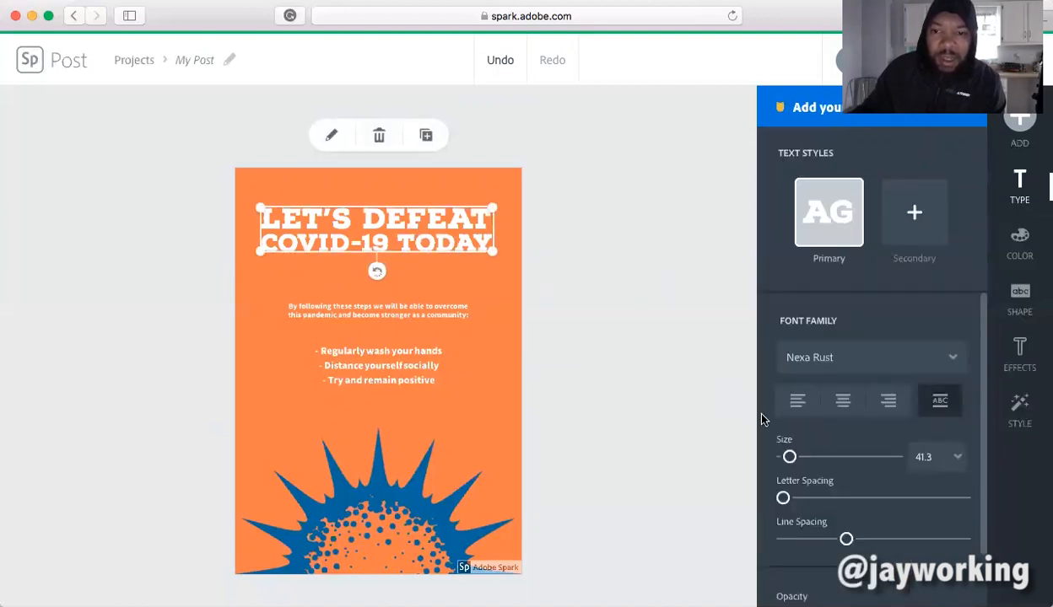
mouse_move(792, 461)
left_mouse_down()
mouse_move(781, 462)
mouse_move(791, 462)
left_mouse_up()
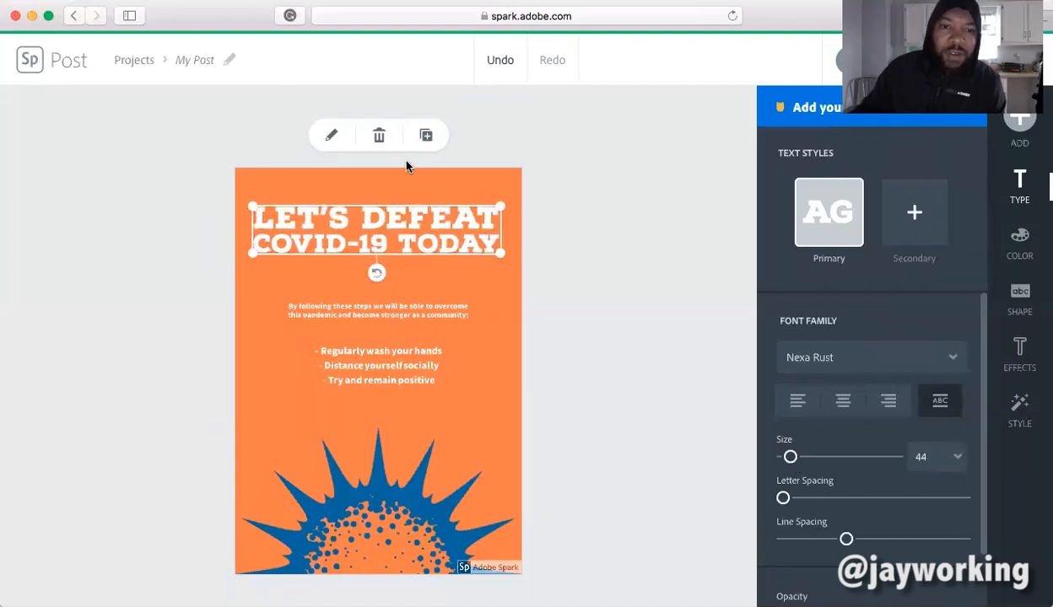
double_click(378, 245)
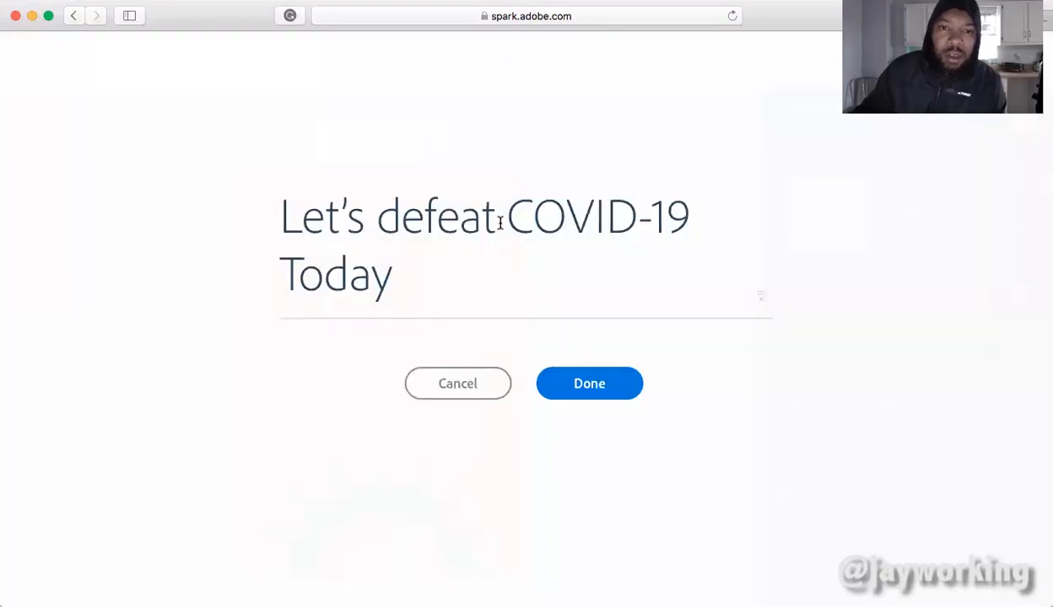
left_click(583, 393)
left_click_drag(496, 263, 469, 362)
left_click_drag(346, 273, 374, 249)
- Move the introductory sentence and bullet list down below the enlarged heading, and center the heading horizontally on the flyer
left_click(291, 309)
left_click_drag(289, 318, 333, 368)
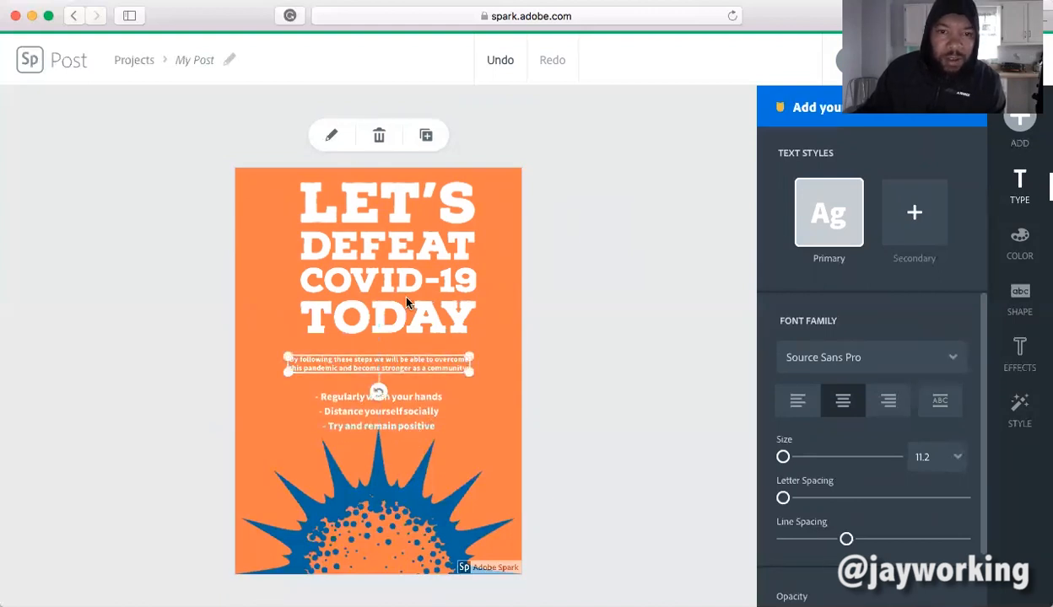
left_click_drag(394, 300, 400, 302)
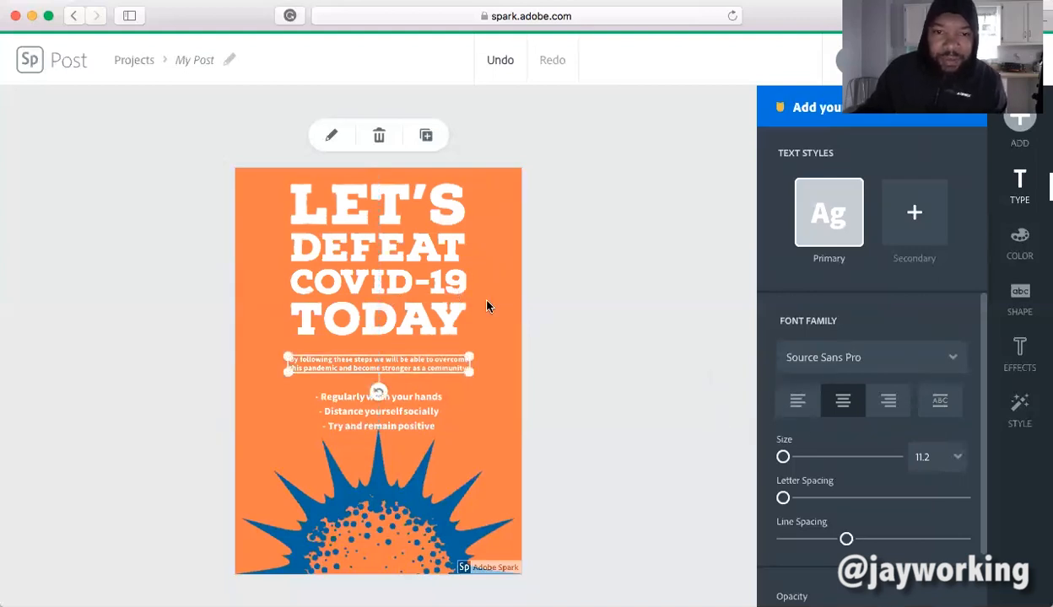
- Try left, center and right alignment on the heading, and restore its fitted full-width alignment
left_click(435, 294)
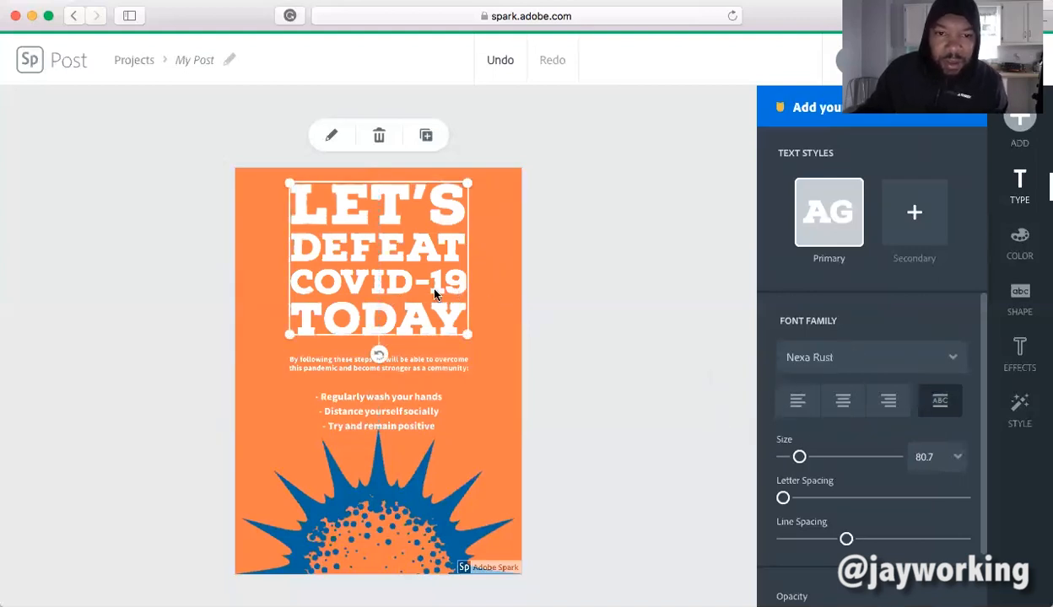
left_click(801, 401)
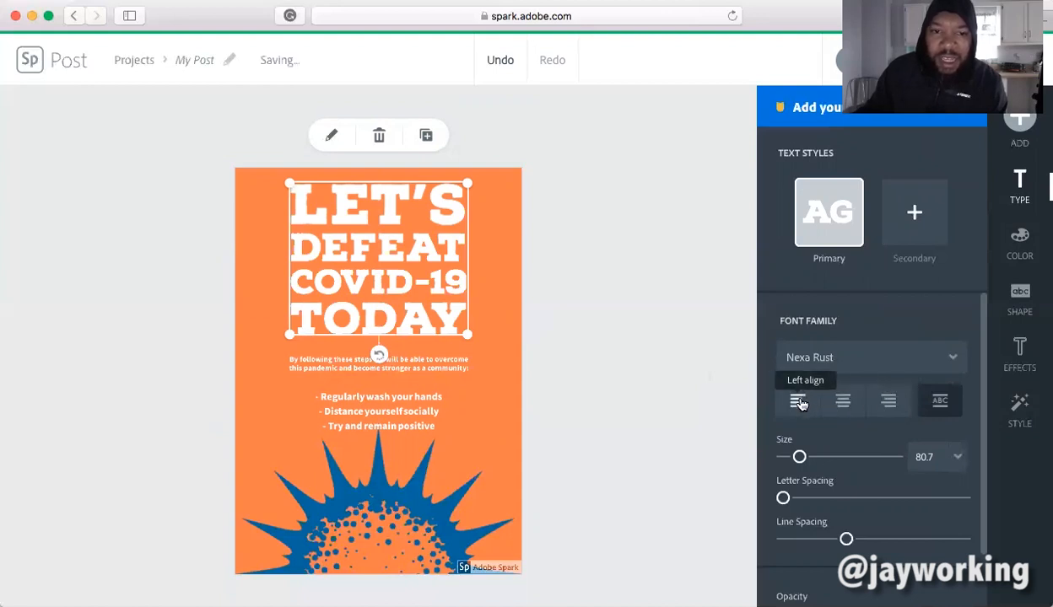
left_click(843, 403)
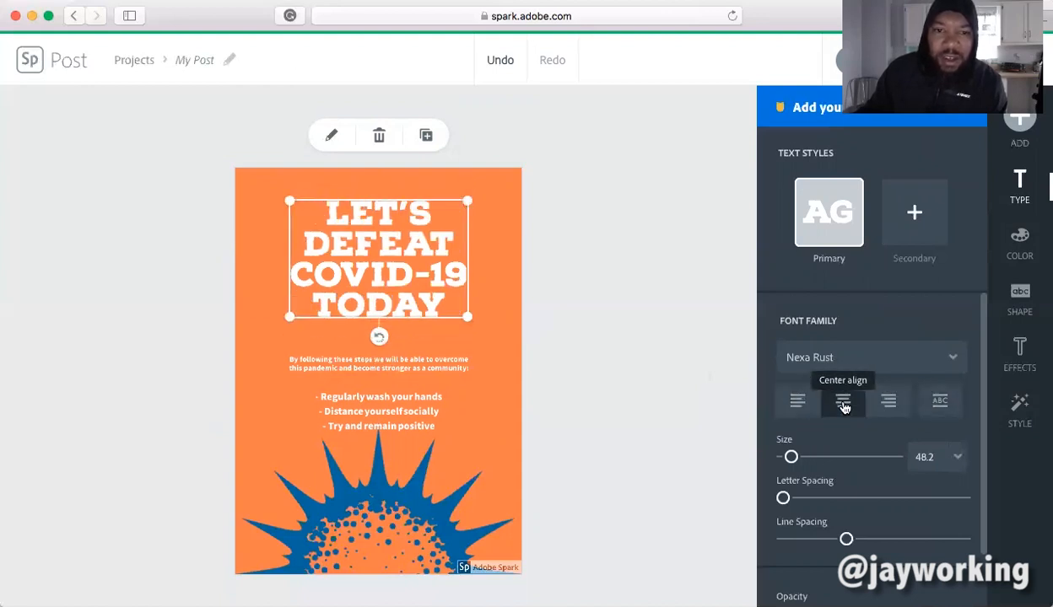
left_click(886, 404)
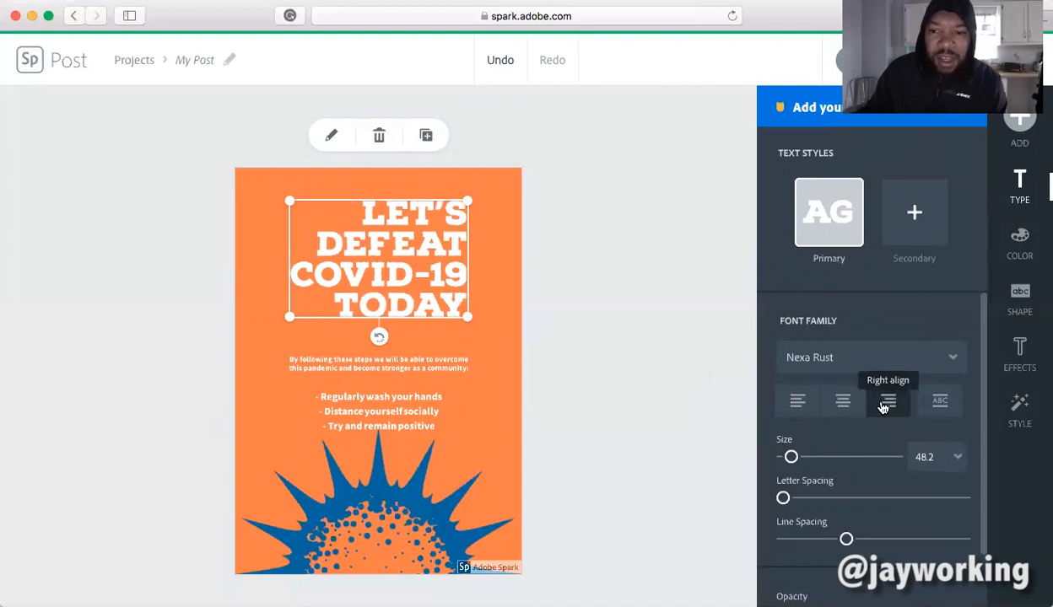
left_click(939, 407)
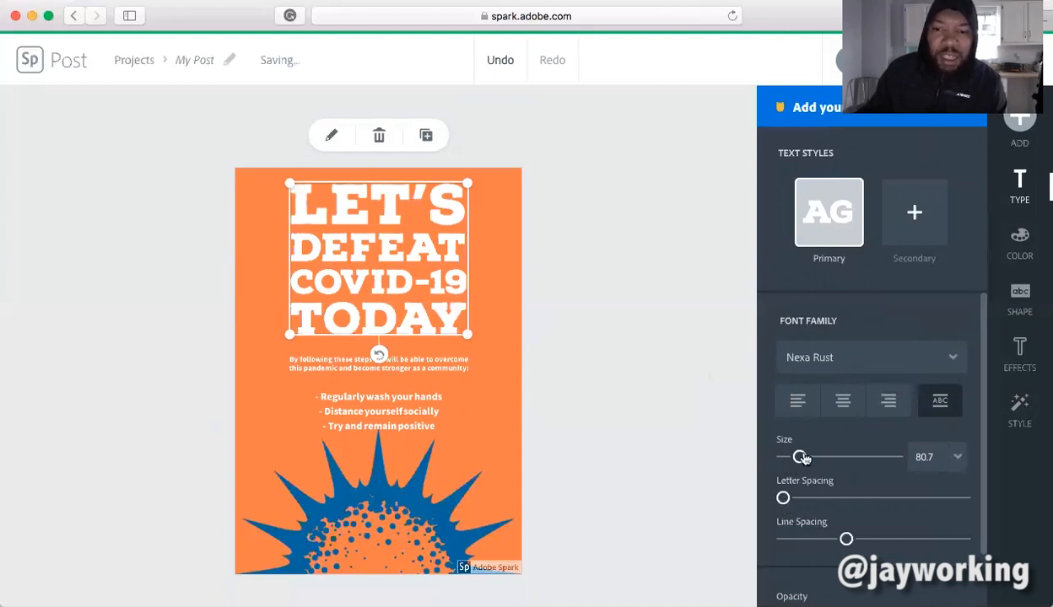
- Slightly increase the heading's letter spacing and reduce its line spacing
mouse_move(783, 498)
left_mouse_down()
mouse_move(799, 498)
mouse_move(786, 498)
left_mouse_up()
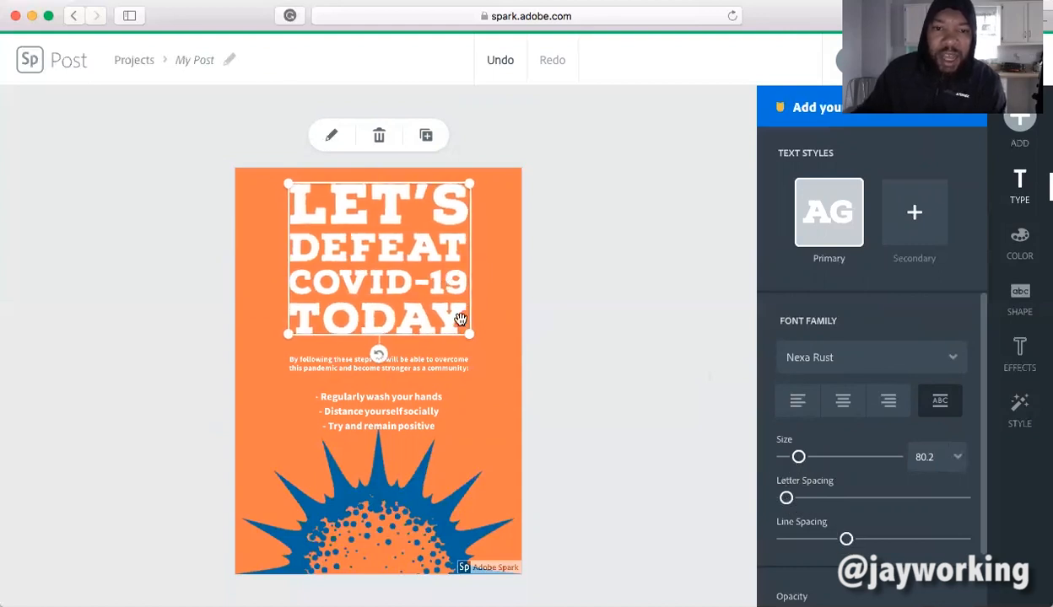
mouse_move(845, 540)
left_mouse_down()
mouse_move(855, 540)
mouse_move(831, 539)
left_mouse_up()
scroll(978, 460, "down", 2)
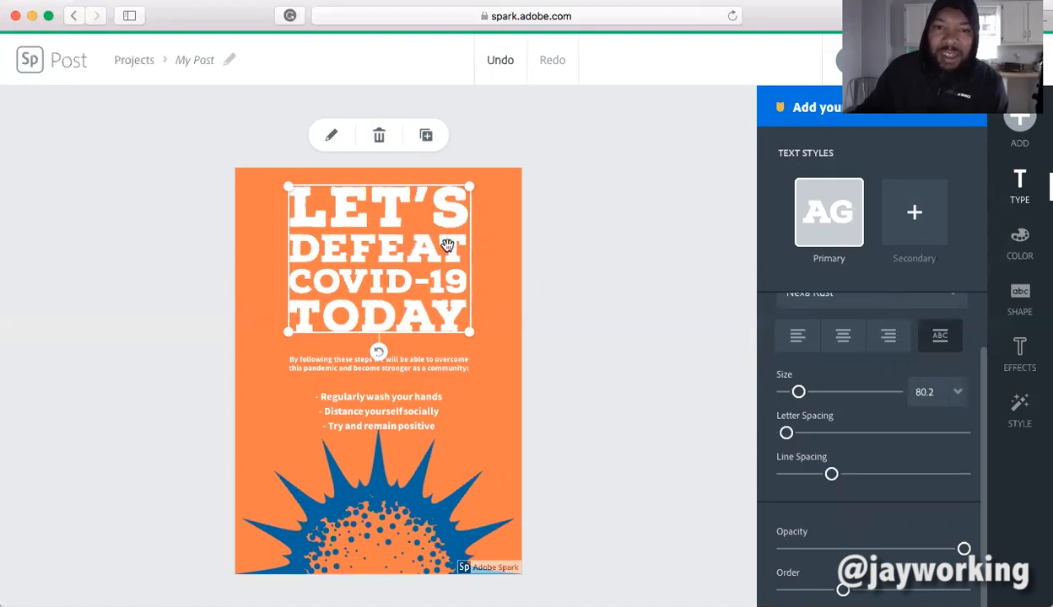
- Recolor the heading text with the suggested medium blue that matches the virus graphic
left_click(1016, 242)
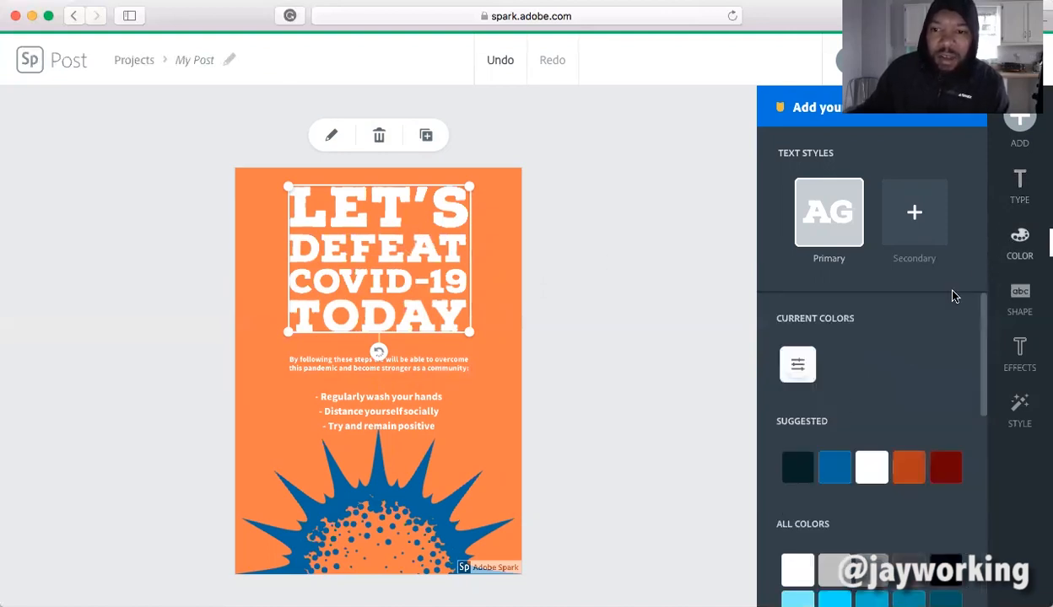
left_click(834, 469)
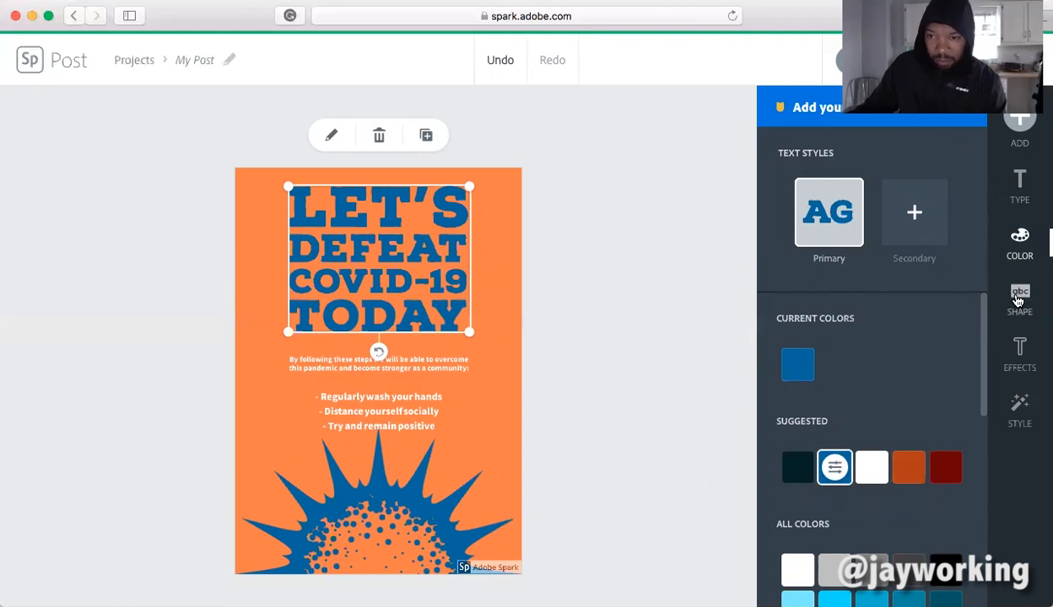
- Try a filled circle as the heading's backing shape, remove it, and browse the remaining backing shapes
left_click(1018, 301)
left_click_drag(981, 357, 985, 375)
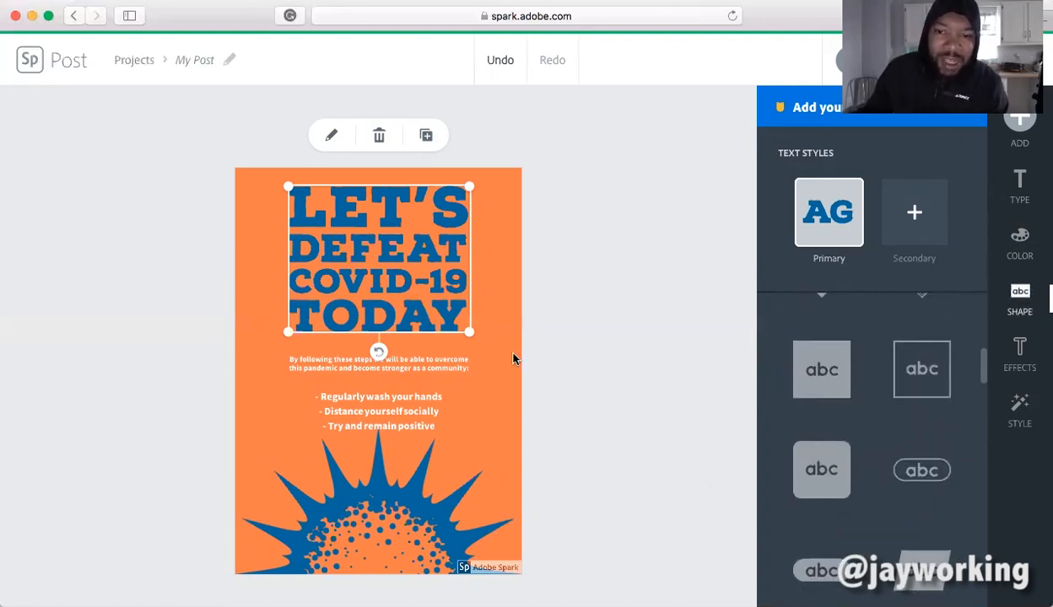
left_click_drag(982, 364, 983, 308)
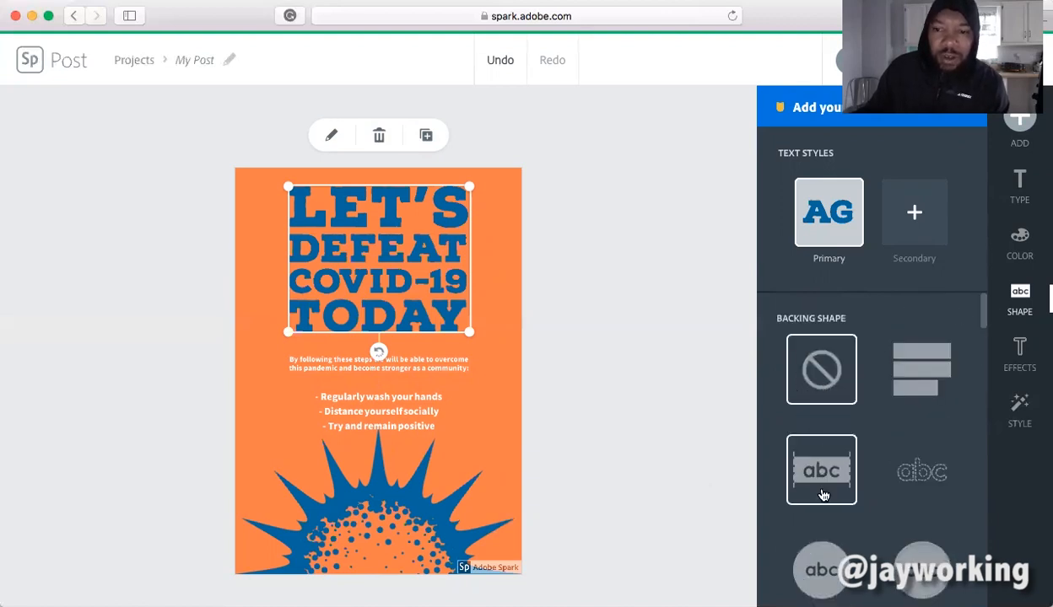
left_click(827, 558)
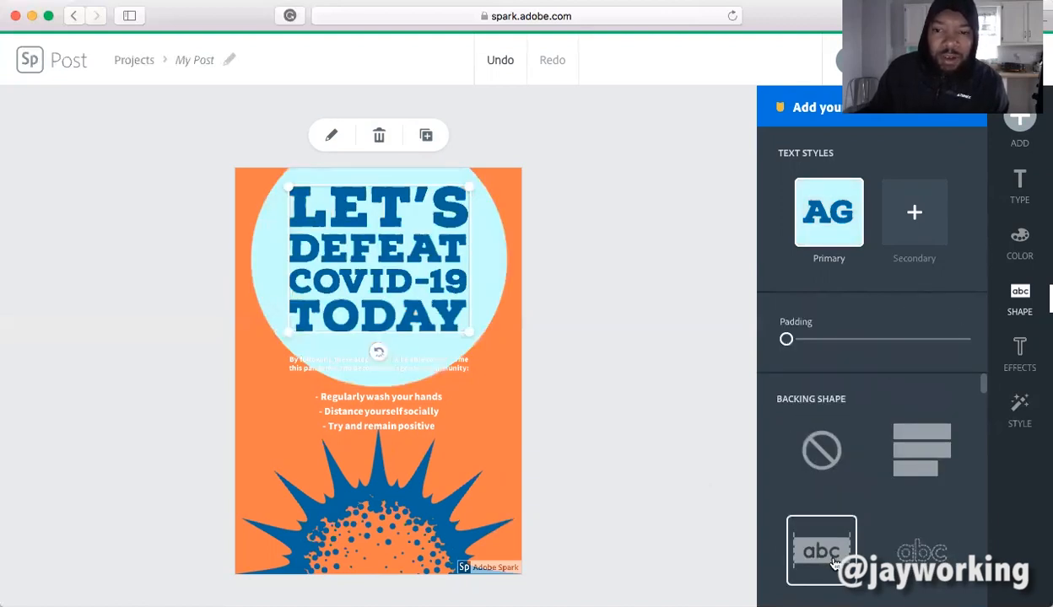
left_click(821, 450)
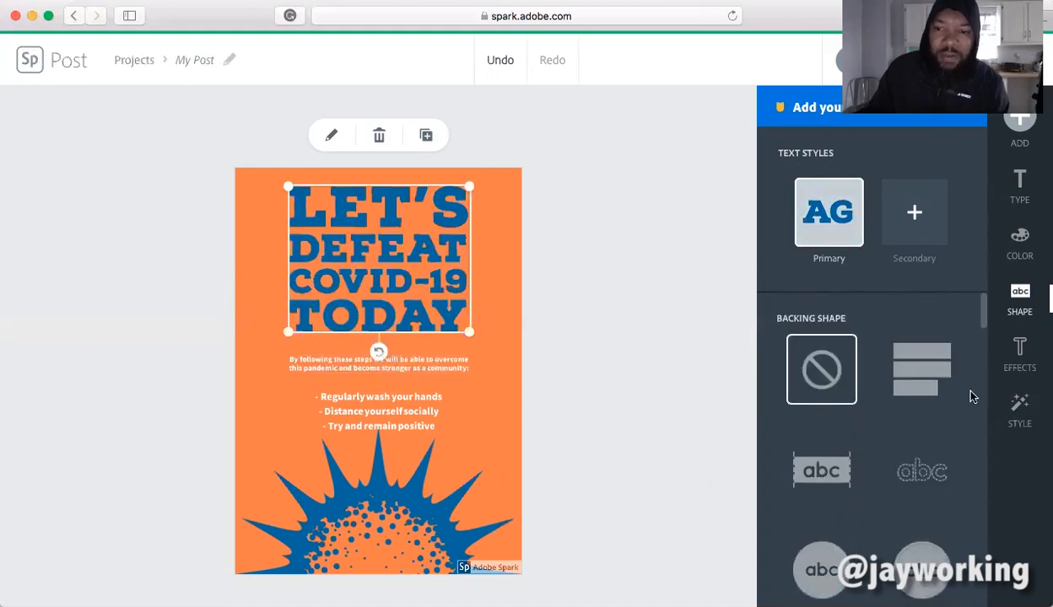
left_click_drag(981, 314, 981, 566)
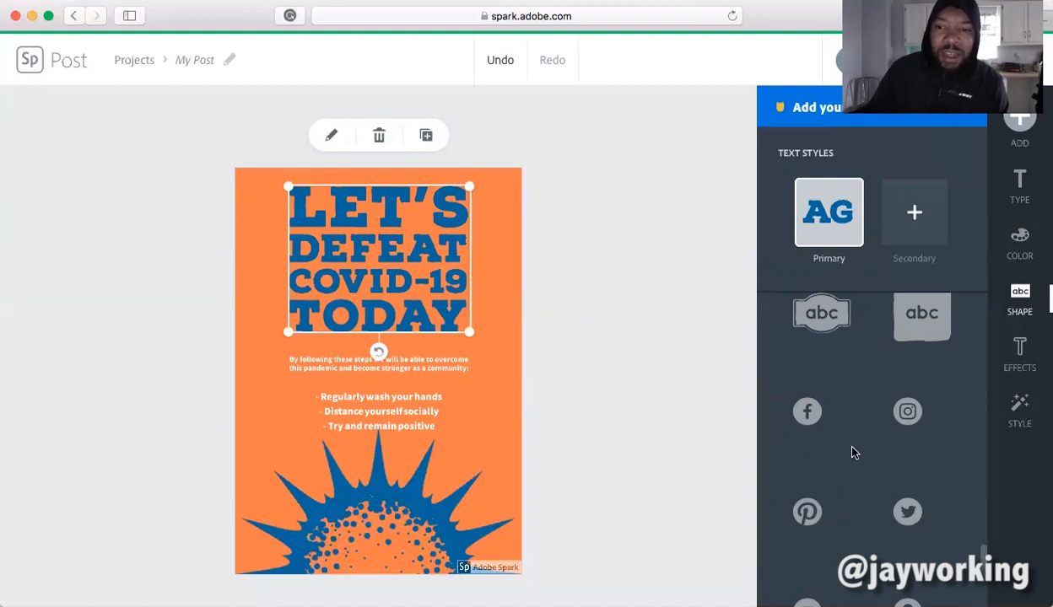
left_click_drag(984, 559, 983, 371)
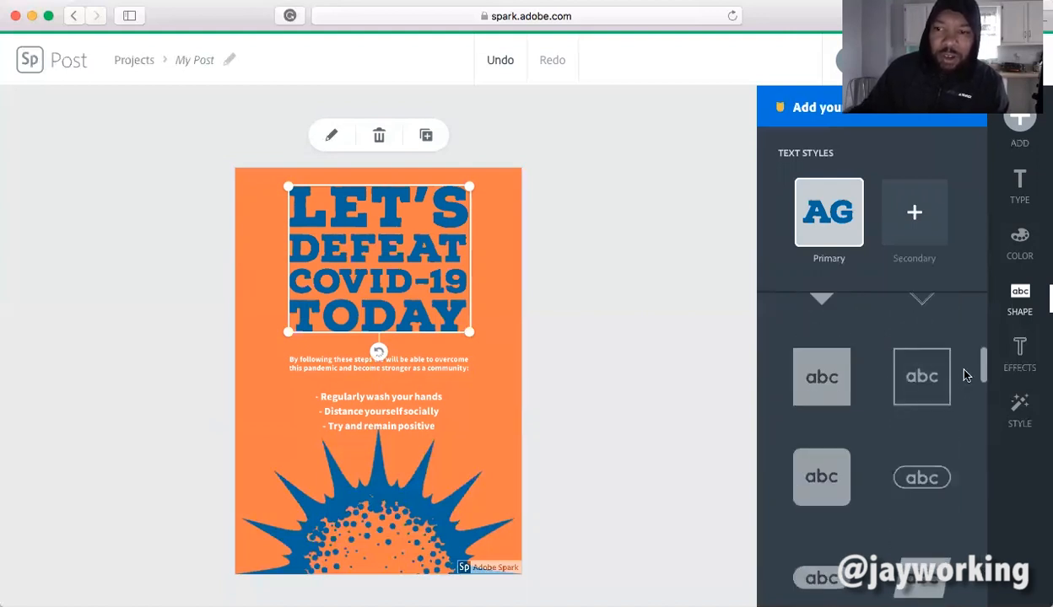
- Try the Outline text effect on the heading with a reduced line thickness
left_click(1020, 354)
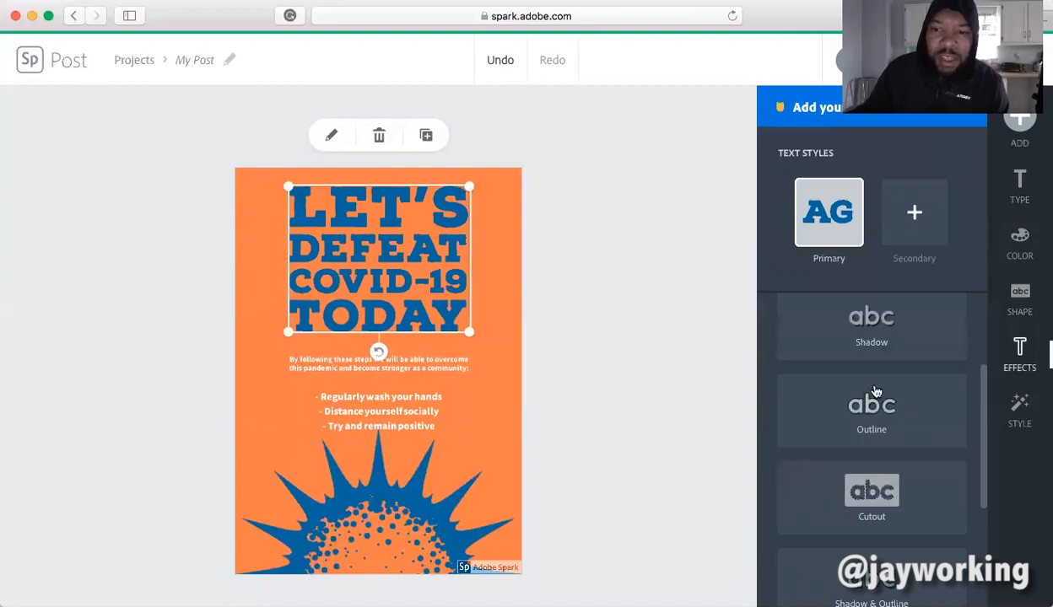
scroll(982, 428, "down", 2)
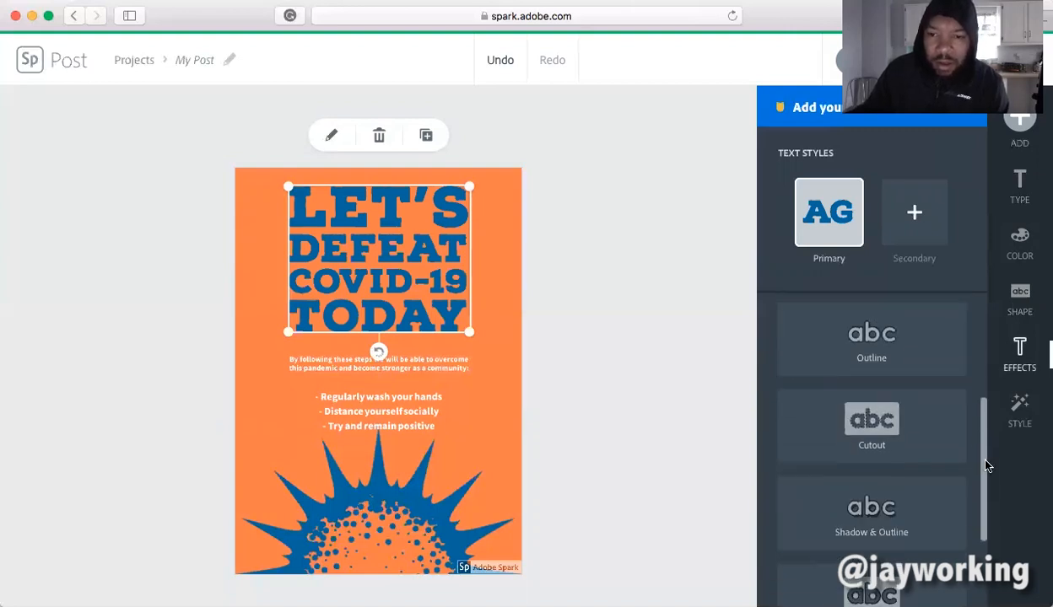
left_click(880, 348)
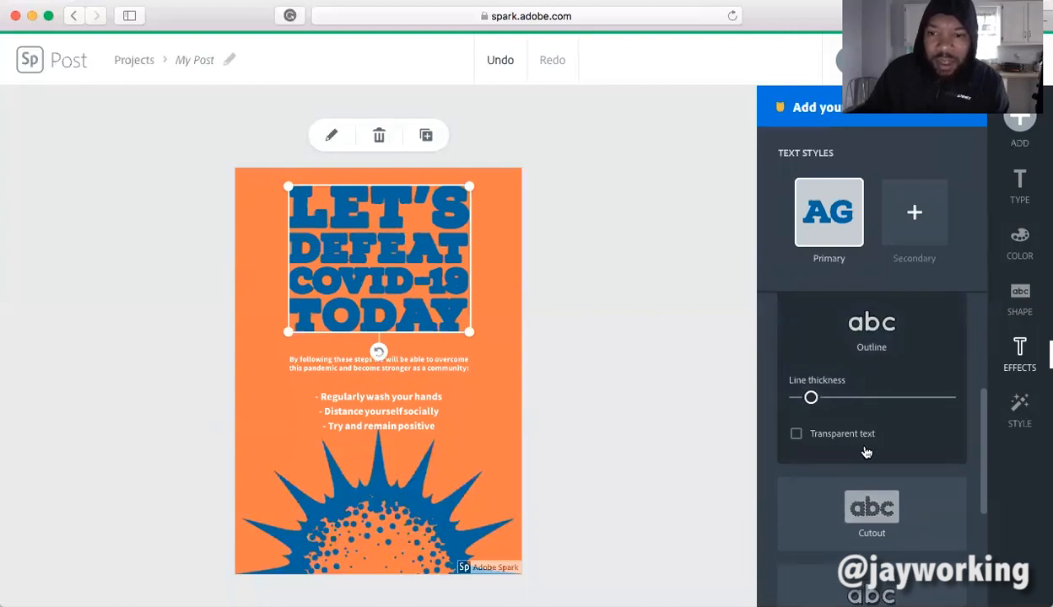
left_click_drag(809, 400, 796, 399)
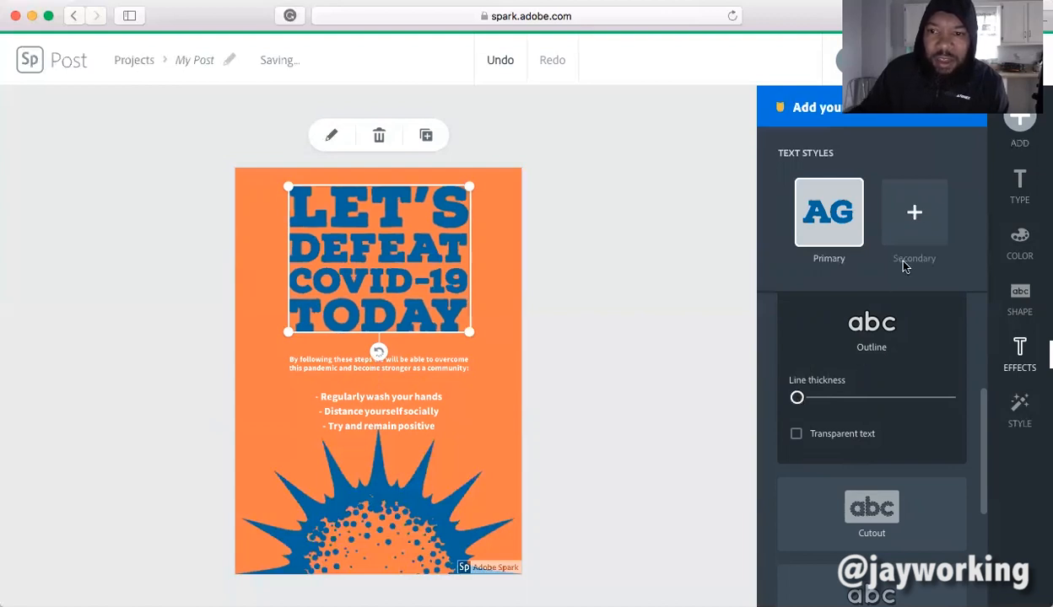
- Try a secondary text style on the heading and delete it, and reset the heading's text effect to None
left_click(914, 217)
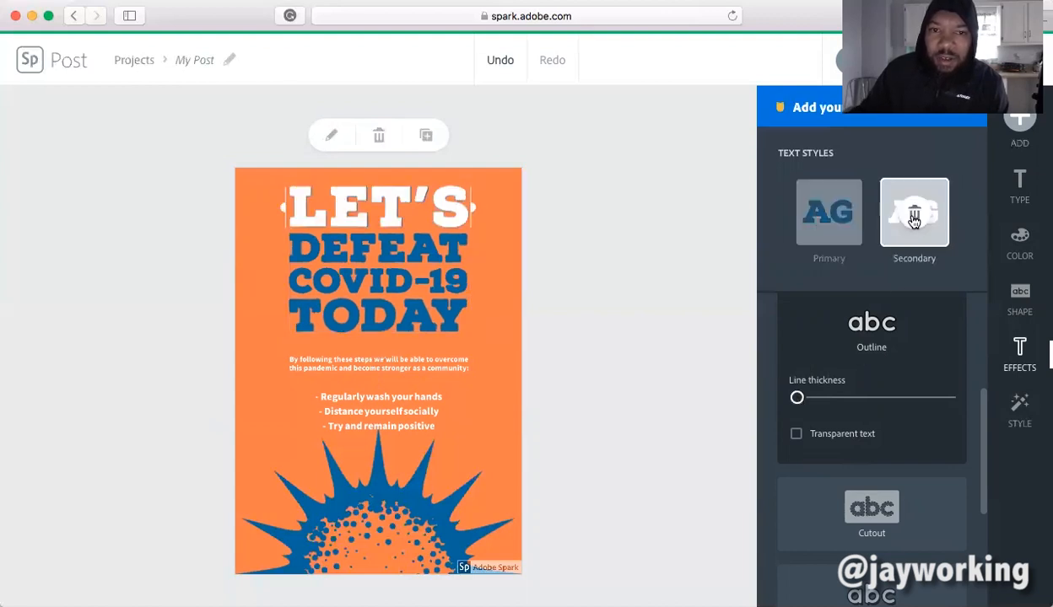
left_click(914, 217)
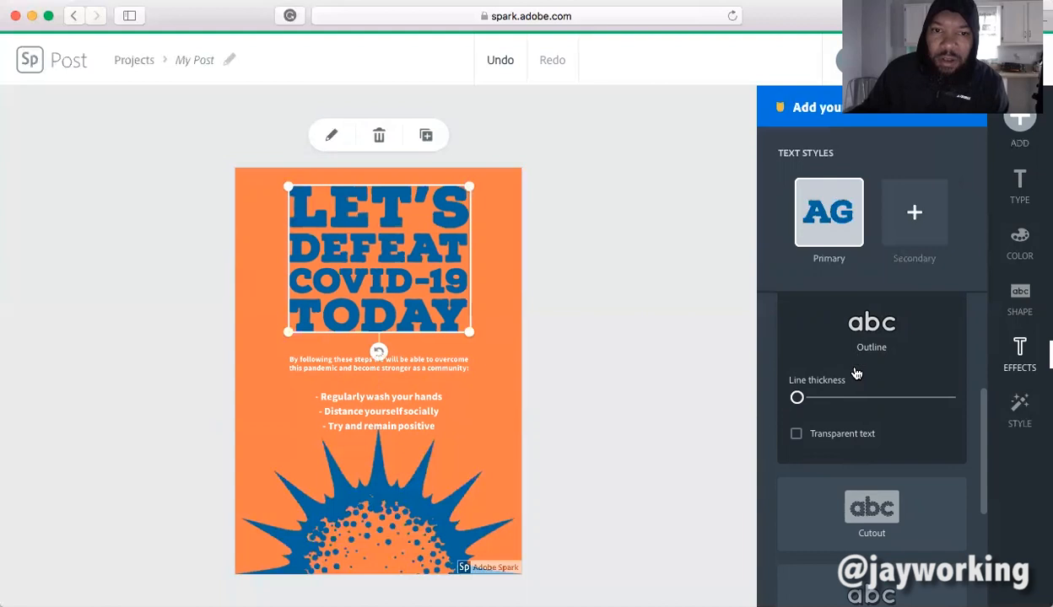
left_click_drag(983, 430, 970, 336)
left_click(869, 393)
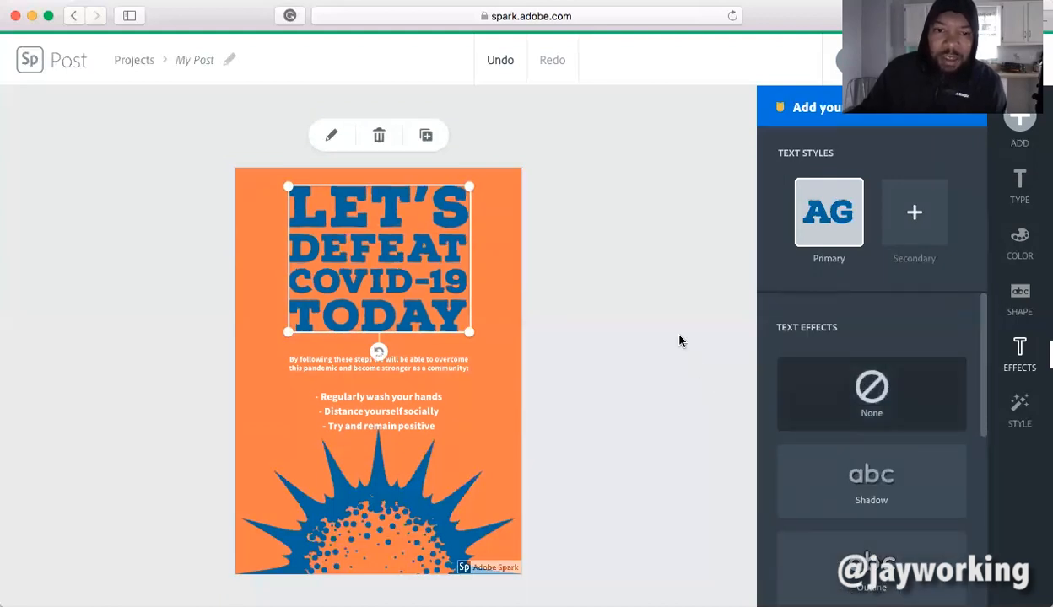
left_click(661, 324)
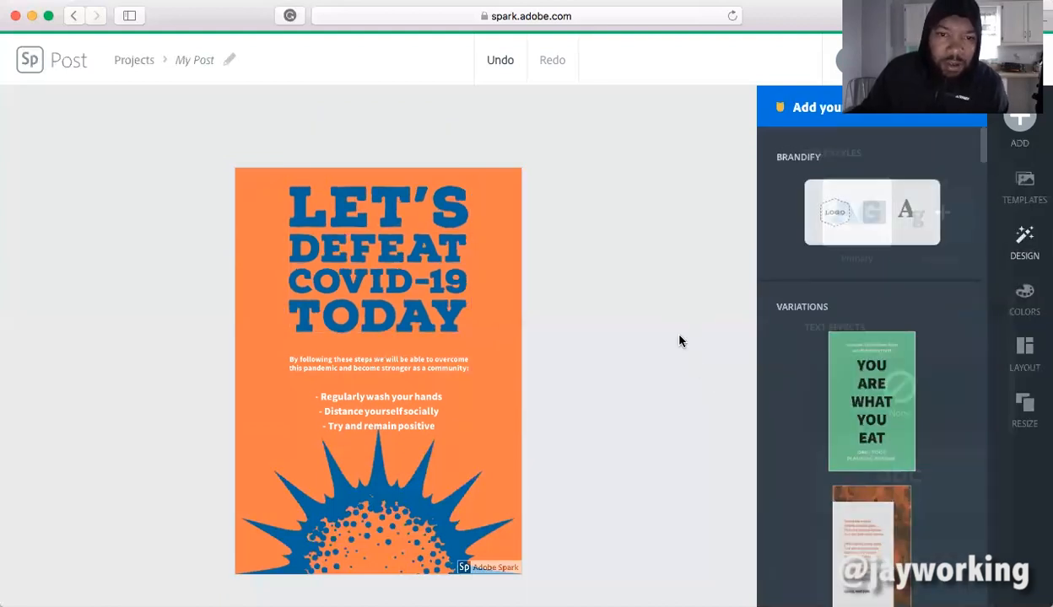
- Try different preset text styles on the heading
left_click(396, 280)
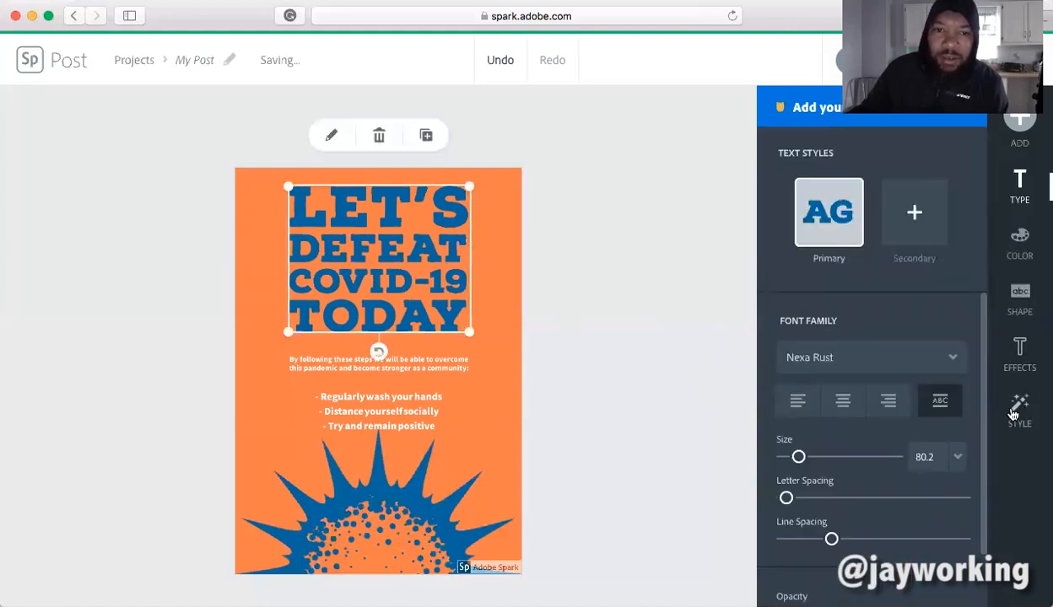
left_click(1012, 413)
left_click_drag(869, 378, 823, 413)
left_click(670, 334)
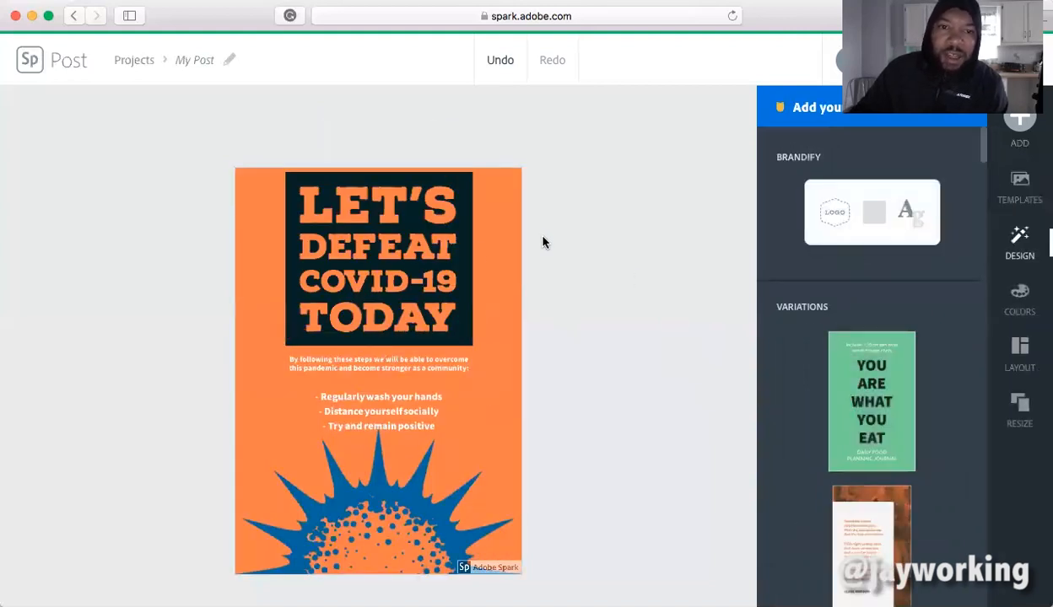
- Undo the trial text styles until the heading is back in plain blue Nexa Rust on the orange background
left_click(499, 61)
left_click(498, 61)
left_click(499, 60)
left_click(498, 61)
left_click(498, 61)
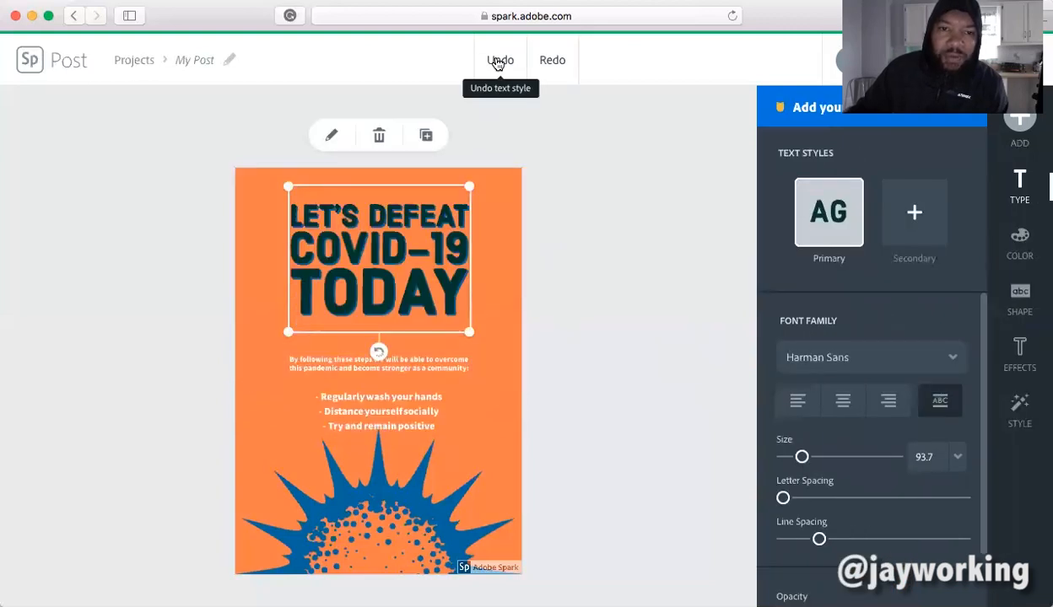
left_click(498, 60)
left_click(499, 61)
left_click(498, 61)
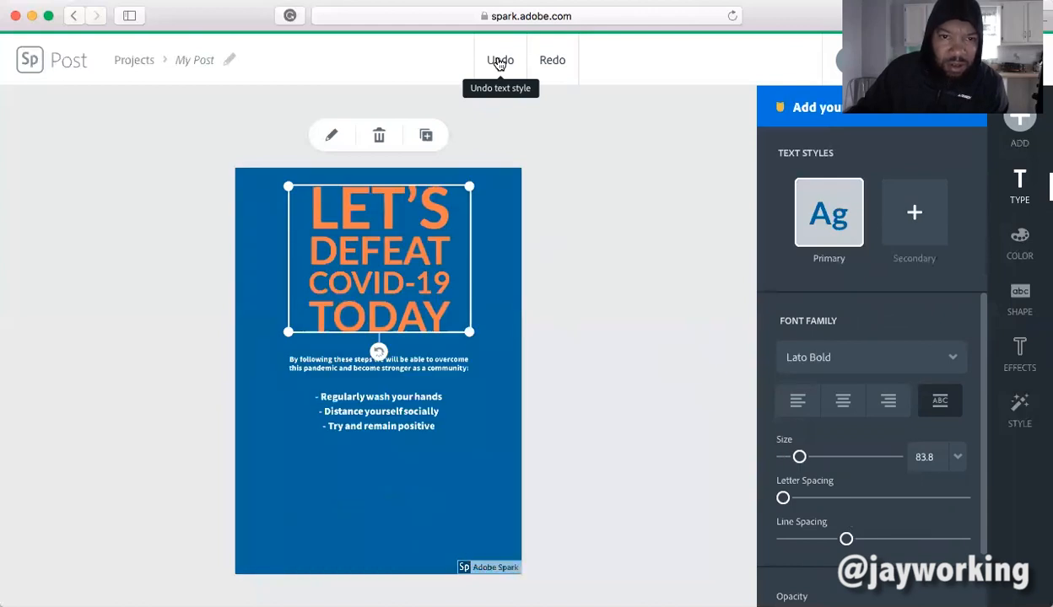
left_click(498, 61)
left_click(499, 61)
left_click(498, 61)
left_click(499, 60)
left_click(499, 60)
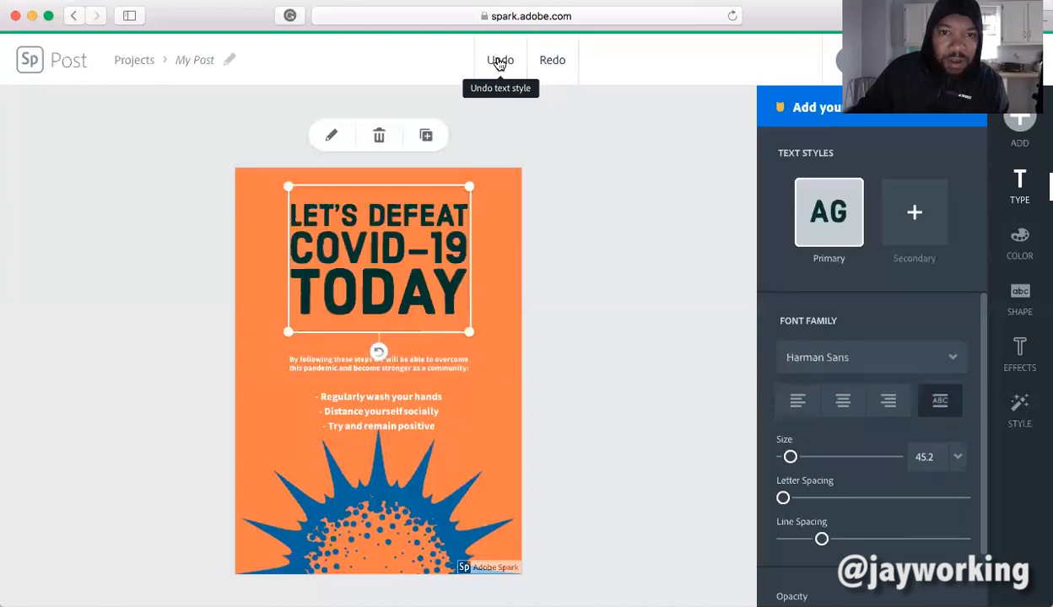
left_click(498, 60)
left_click(498, 60)
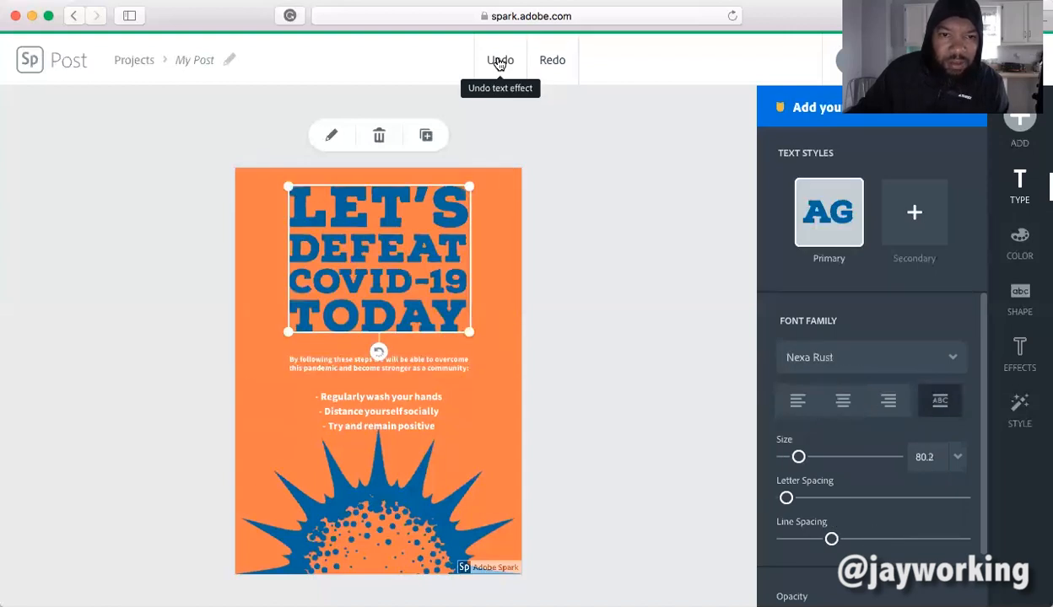
left_click(576, 187)
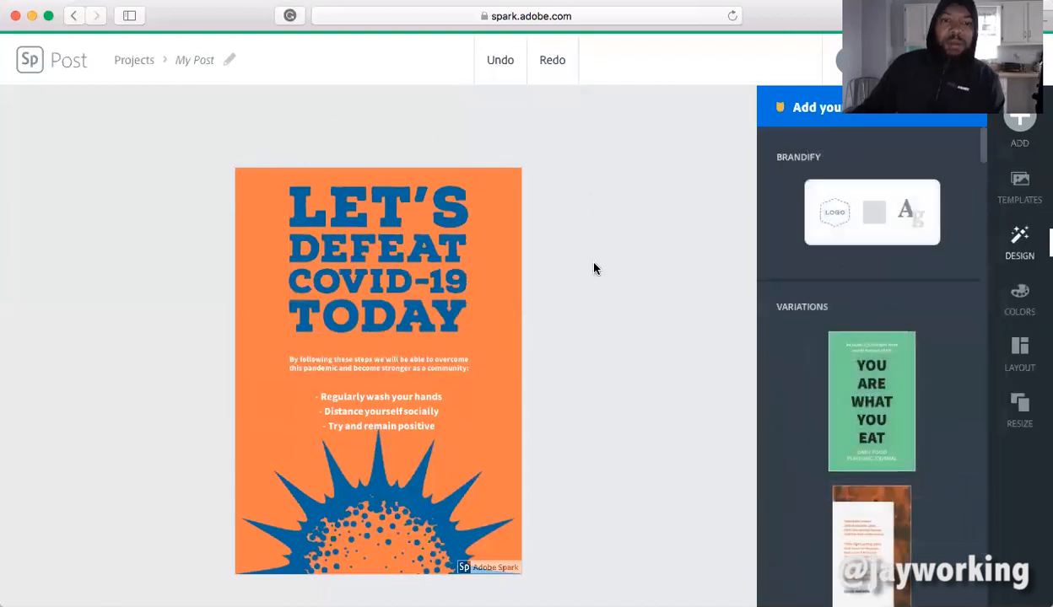
- Move the intro paragraph up close beneath the heading and shift the virus graphic slightly down
left_click(396, 367)
mouse_move(409, 371)
left_mouse_down()
mouse_move(410, 357)
mouse_move(413, 371)
left_mouse_up()
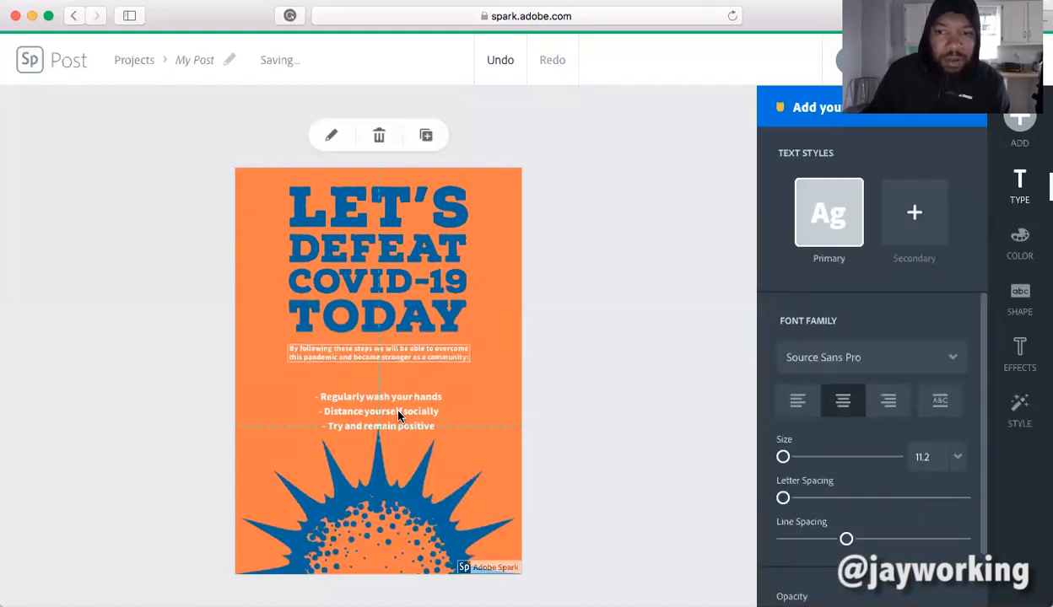
left_click(379, 481)
left_click_drag(377, 481, 378, 493)
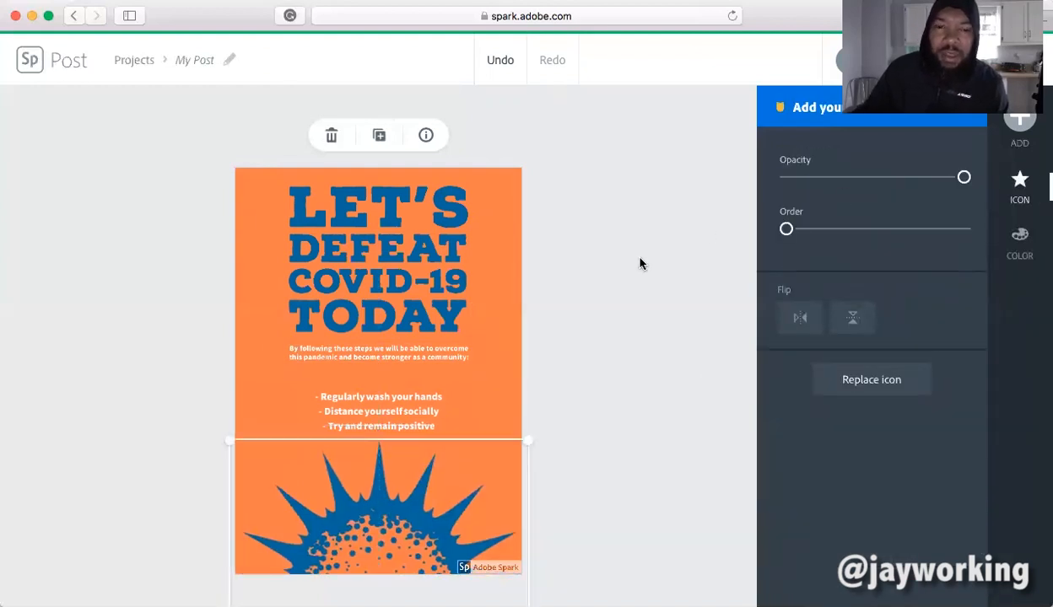
- Search the free photos for "nurse" and add the close-up of eyes above a face mask as a freely movable image
left_click(1017, 123)
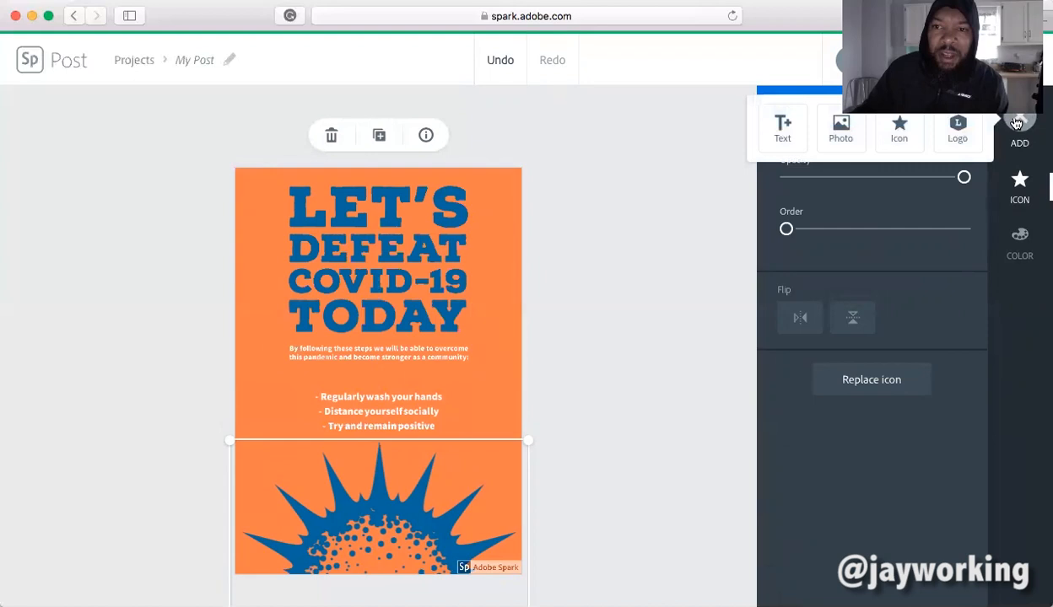
left_click(840, 128)
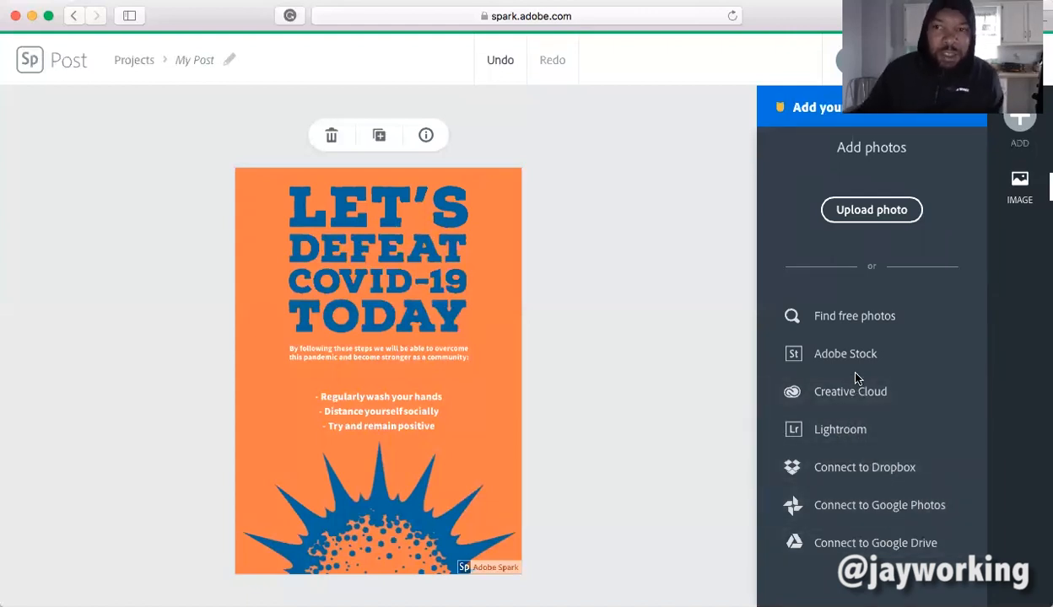
left_click(864, 325)
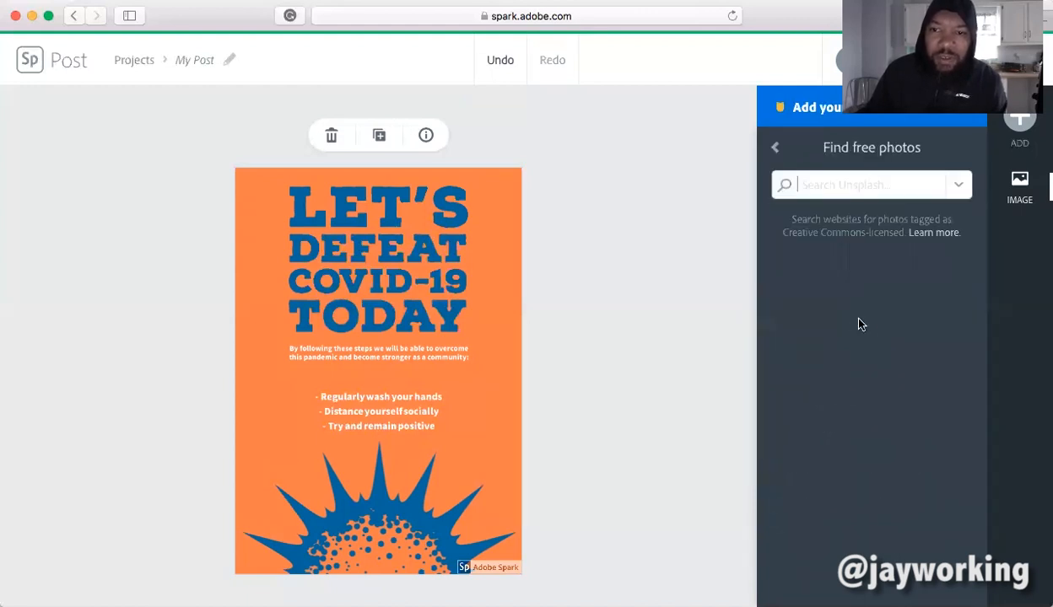
type("nurse")
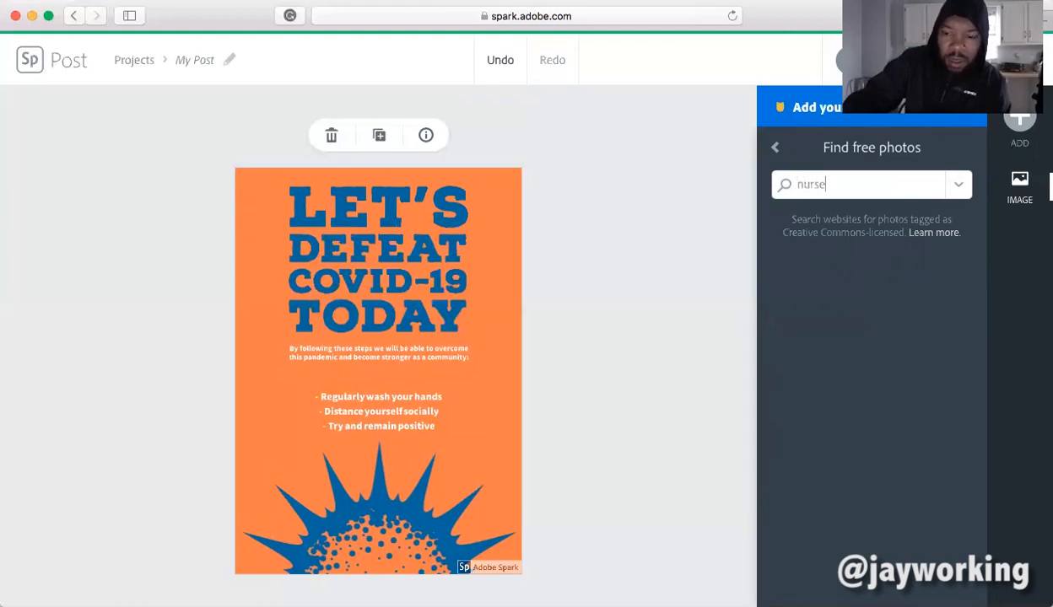
key("Return")
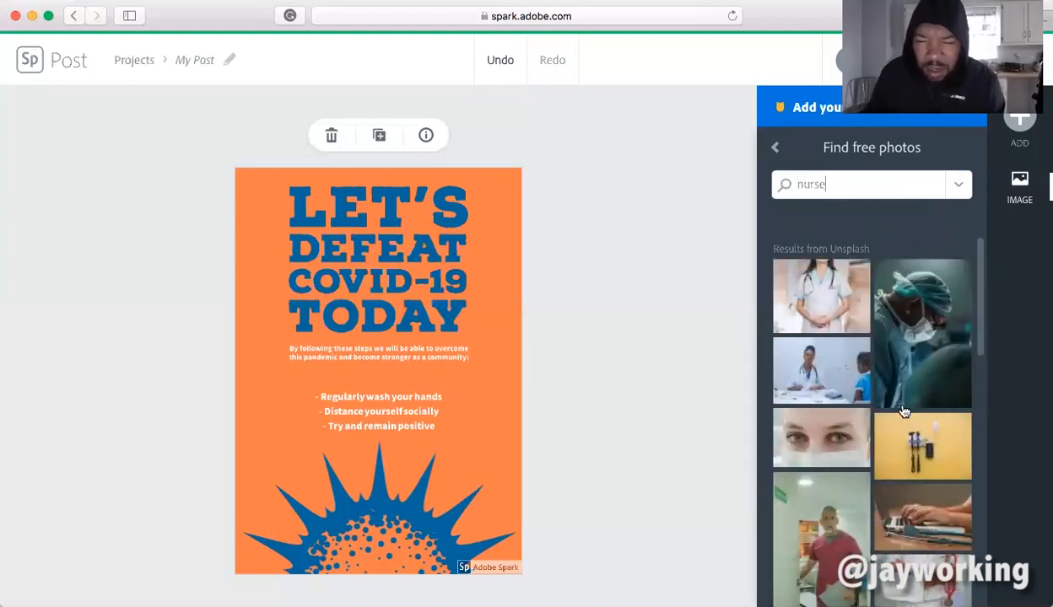
left_click(831, 452)
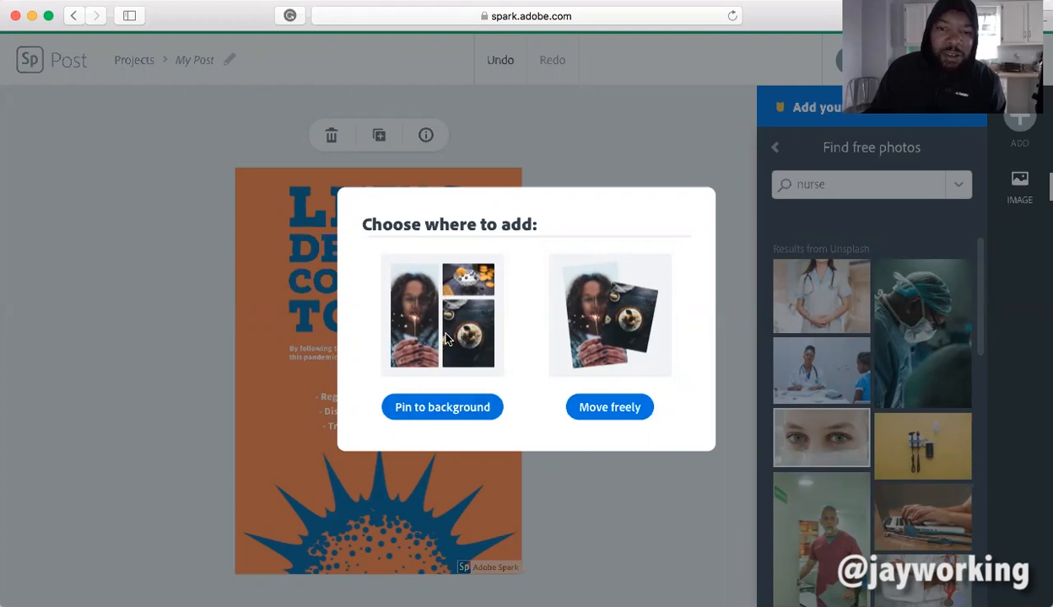
left_click(612, 409)
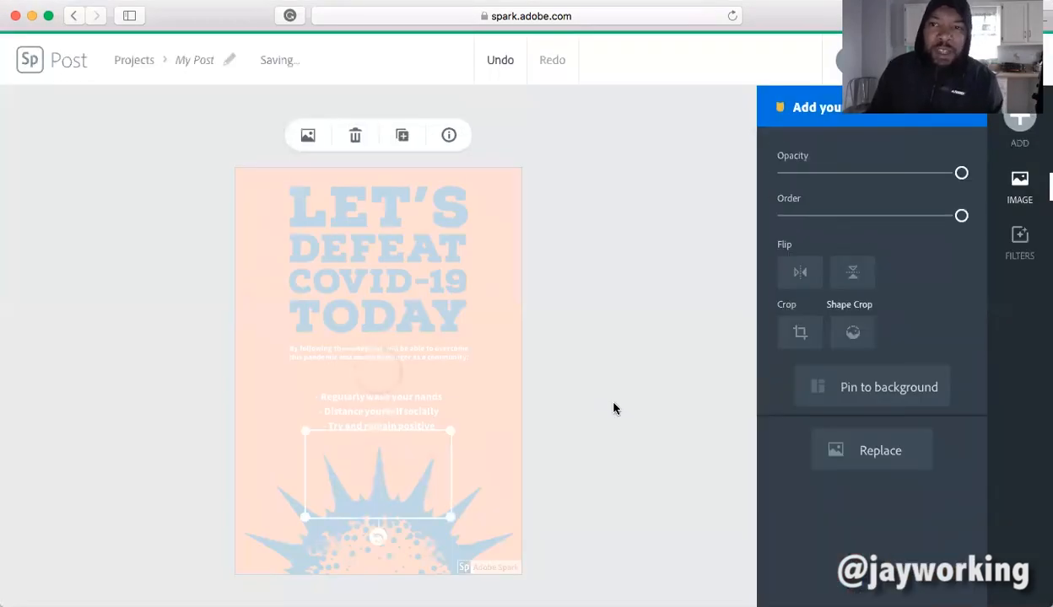
- Enlarge the masked-face photo to the full width of the flyer and place it around the middle of the page
left_click_drag(402, 455, 398, 422)
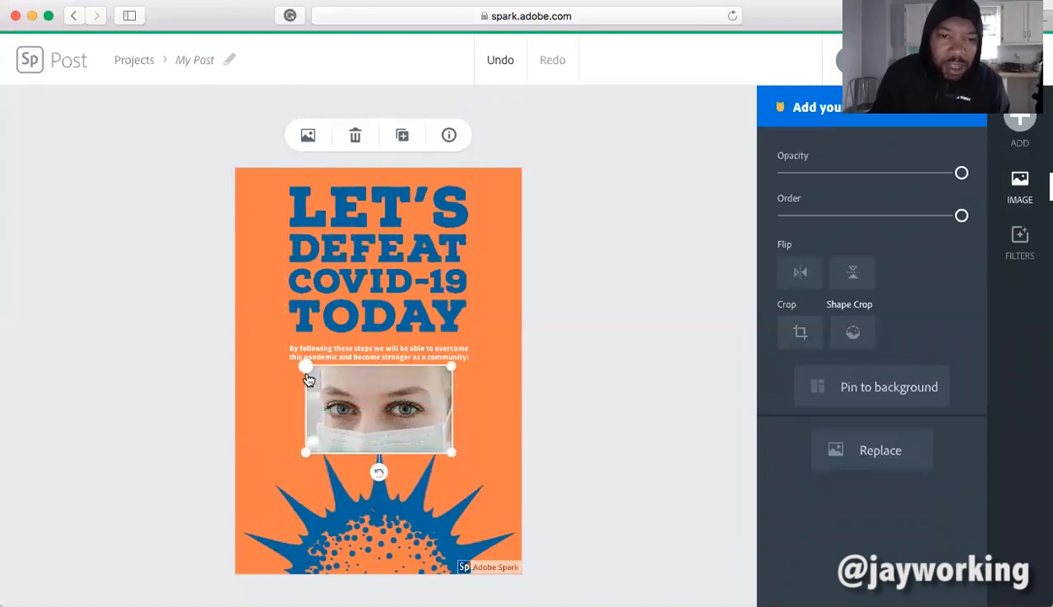
left_click_drag(302, 372, 231, 338)
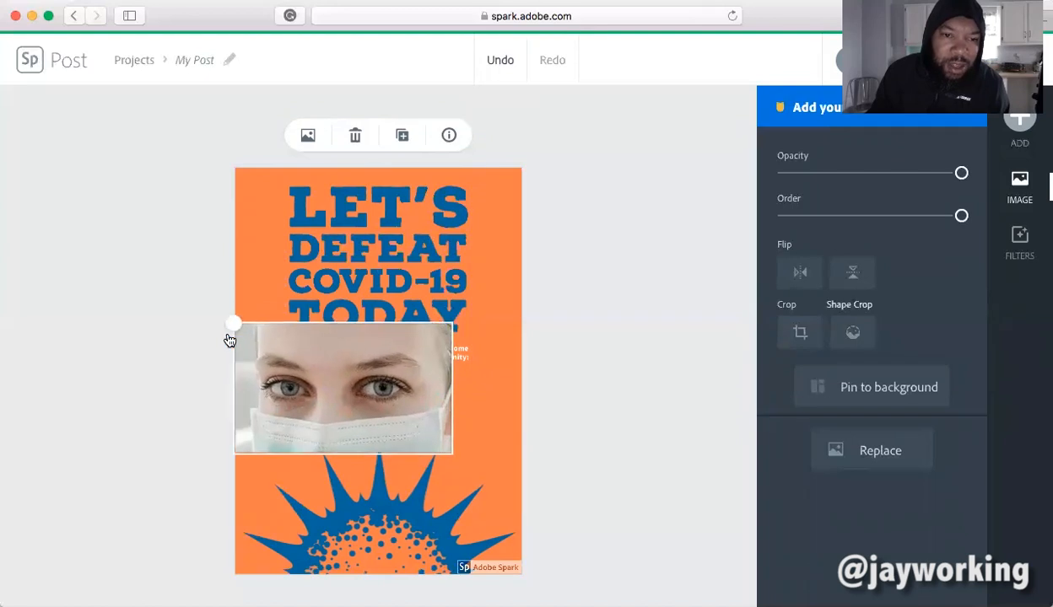
left_click_drag(452, 457, 529, 497)
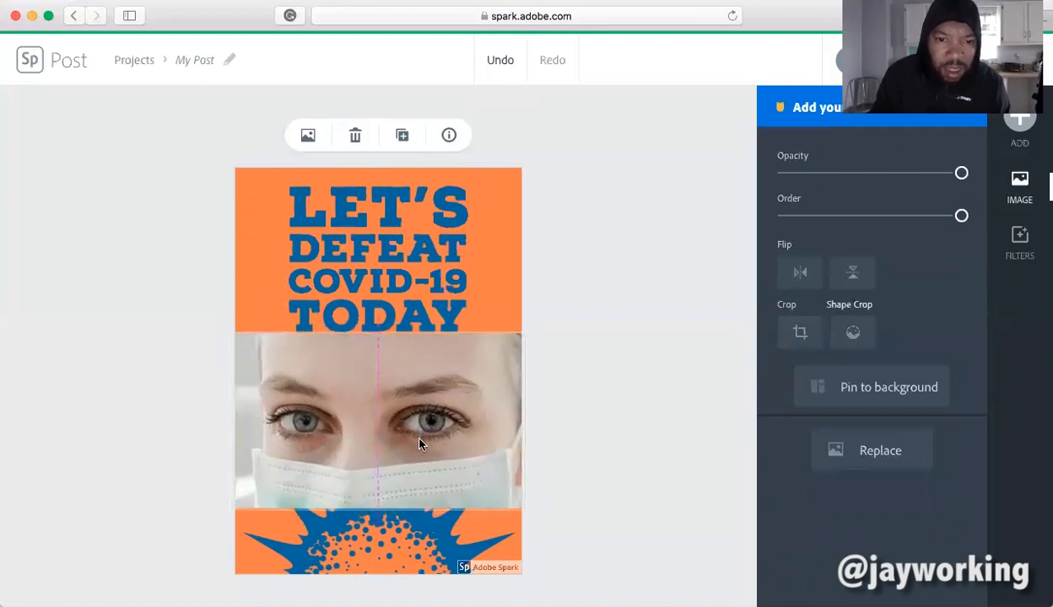
left_click_drag(421, 440, 422, 405)
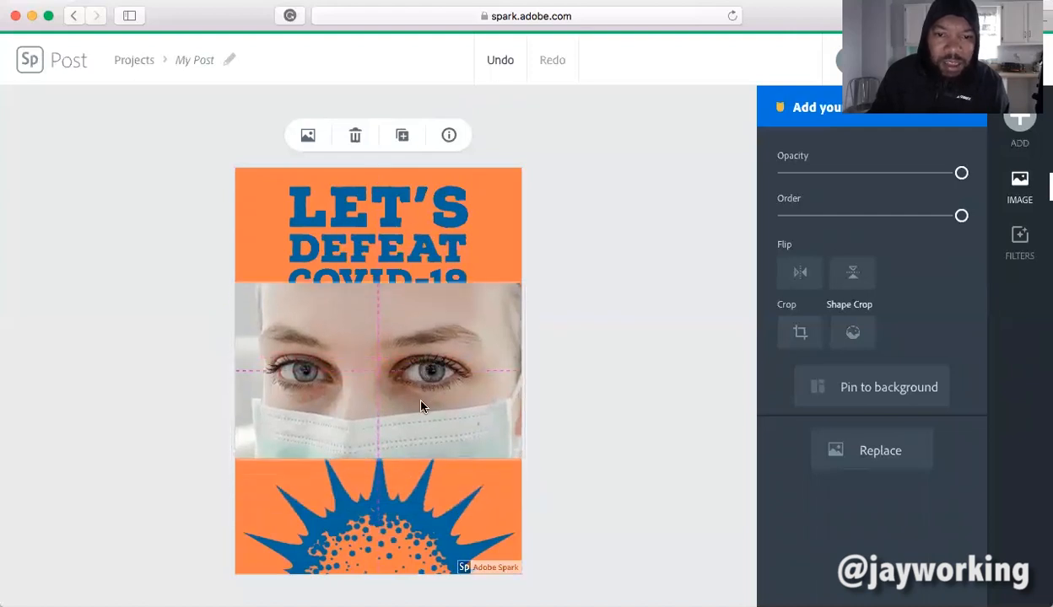
left_click(583, 299)
left_click(429, 329)
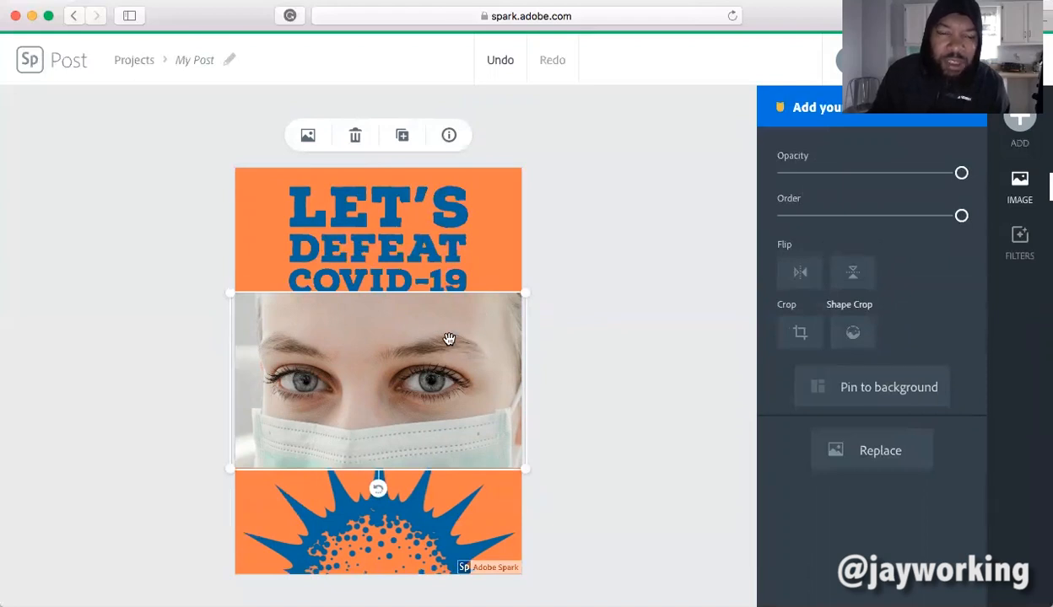
- Send the photo to the back of the stacking order, behind the heading, body text and virus graphic
left_click(389, 248)
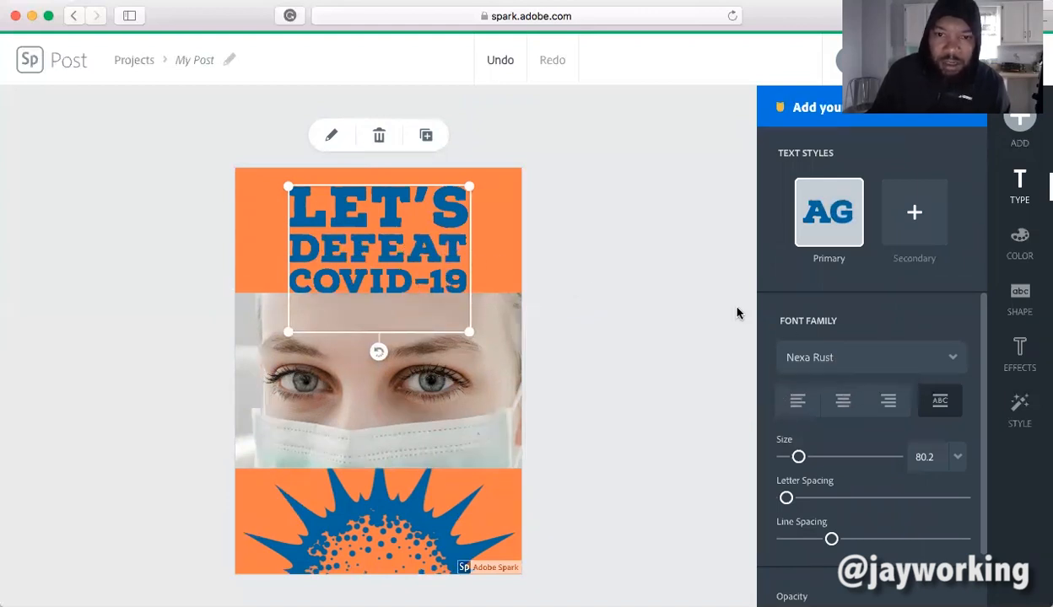
left_click(482, 394)
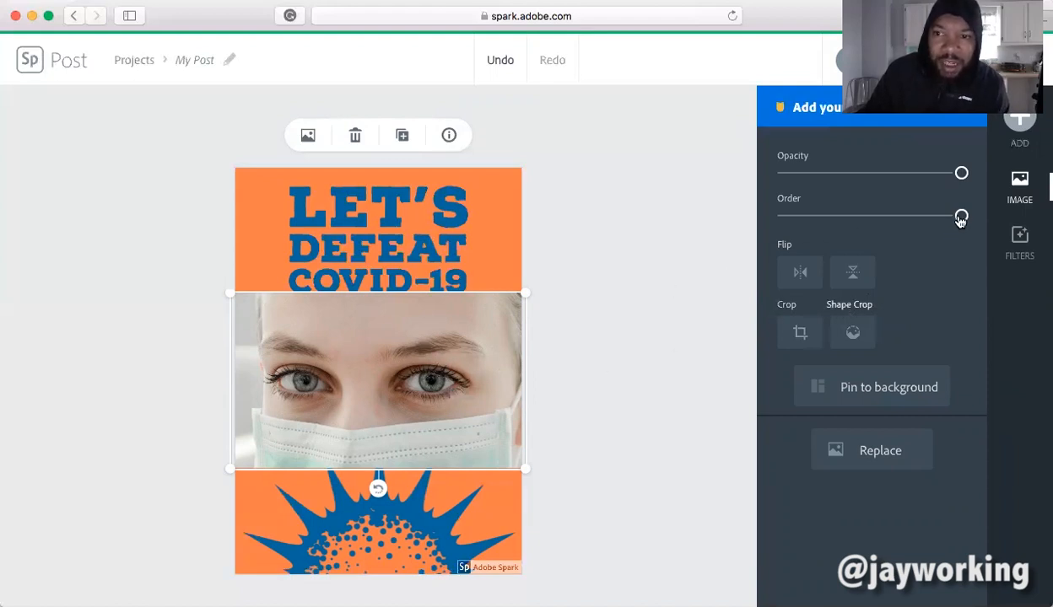
left_click_drag(961, 218, 798, 220)
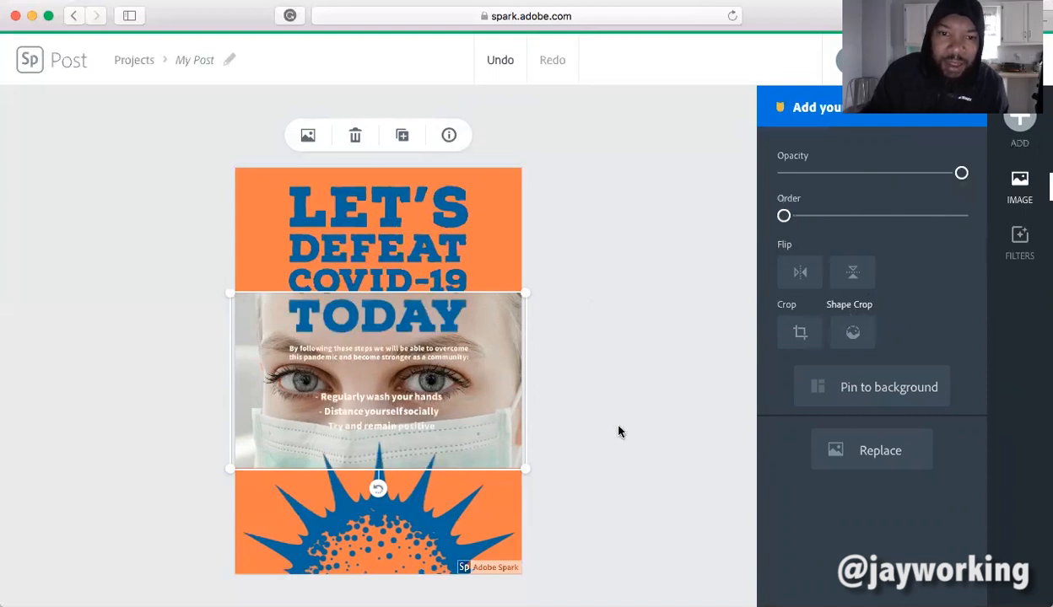
left_click(564, 403)
- Try the Darken, Contrast, Matte and Multiply filters on the photo and apply the orange Colorize filter
left_click(480, 405)
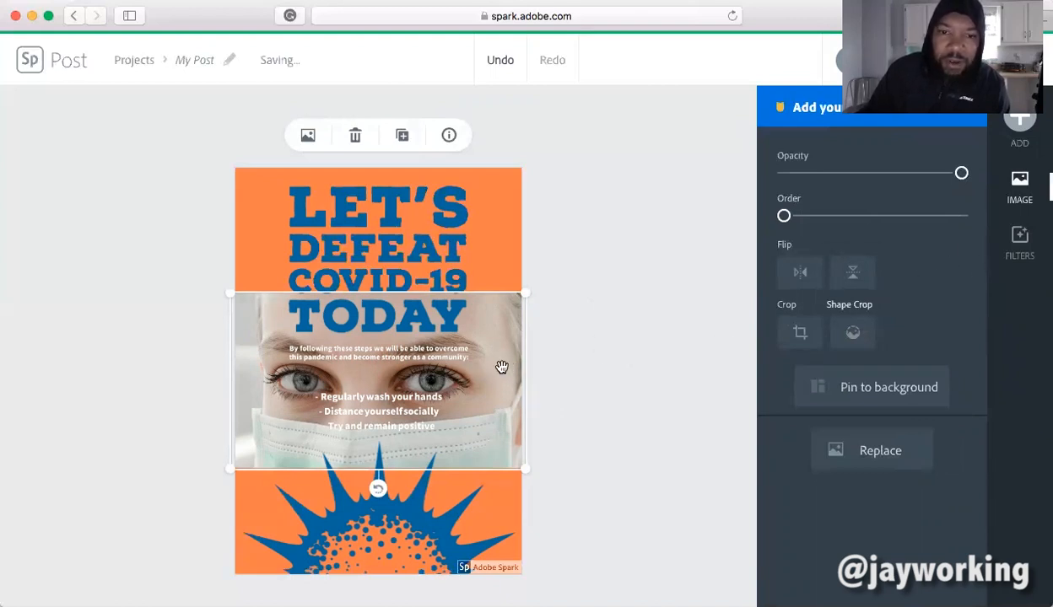
left_click(1023, 241)
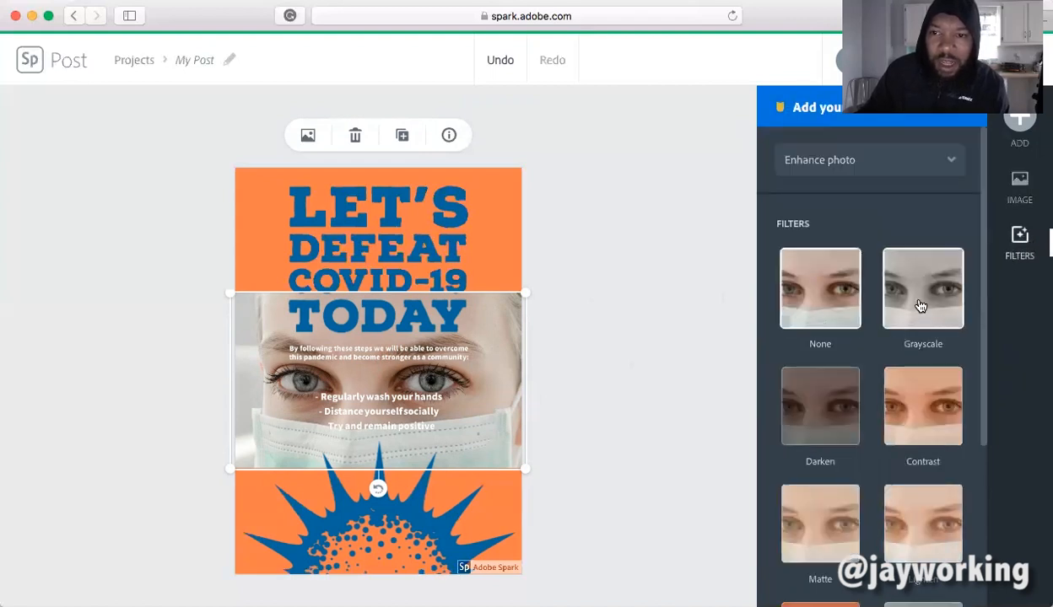
left_click(811, 403)
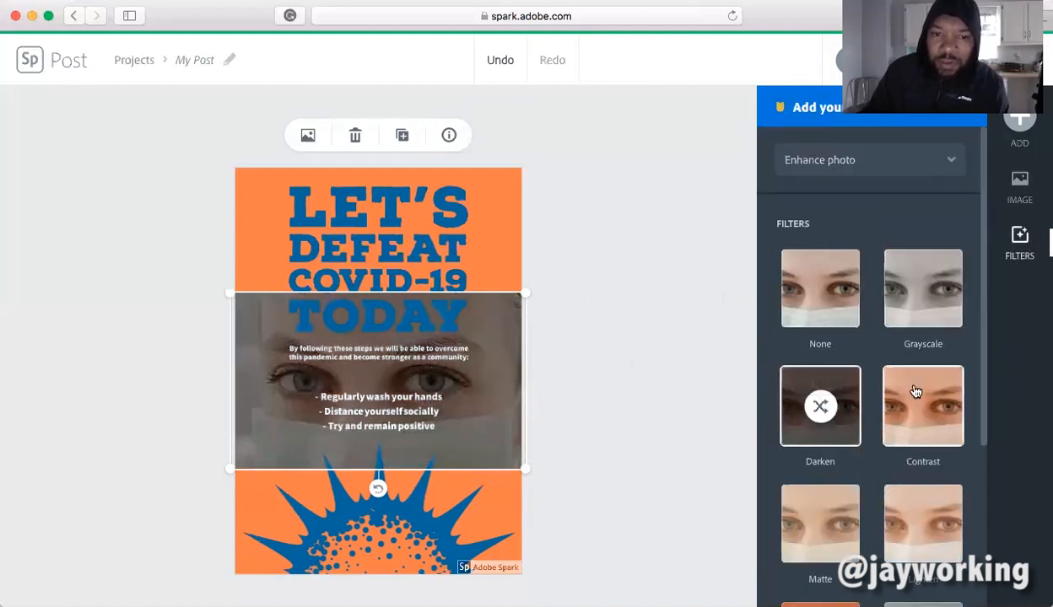
left_click(906, 412)
left_click(793, 503)
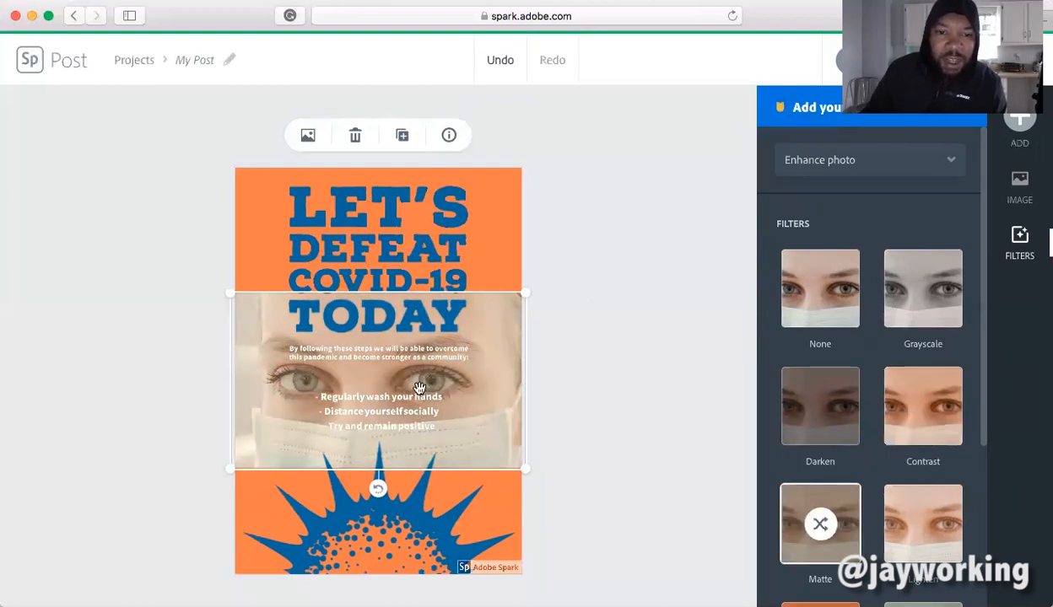
left_click(843, 413)
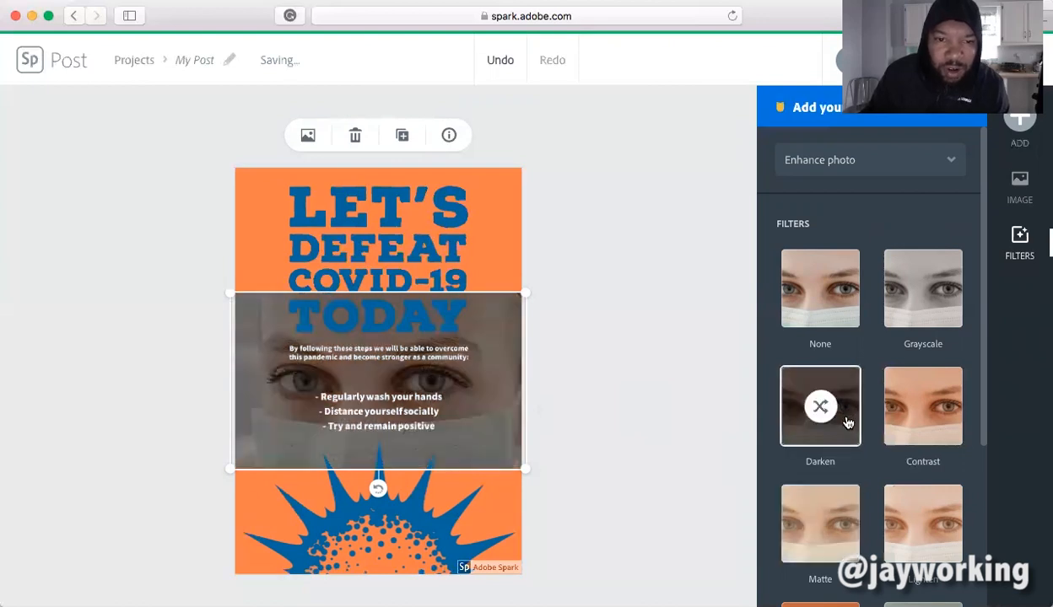
scroll(961, 405, "down", 5)
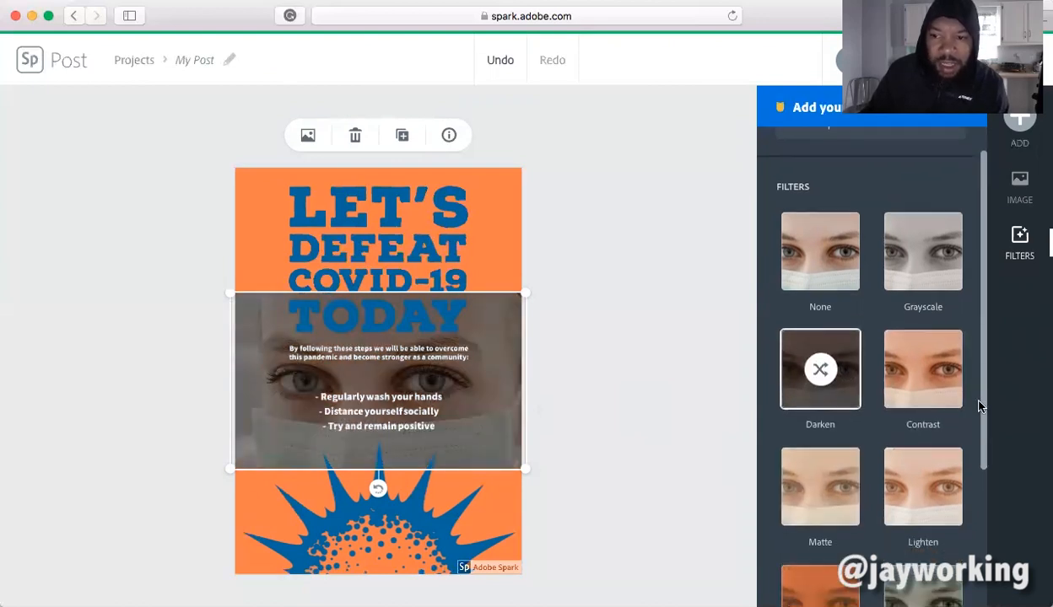
left_click(925, 456)
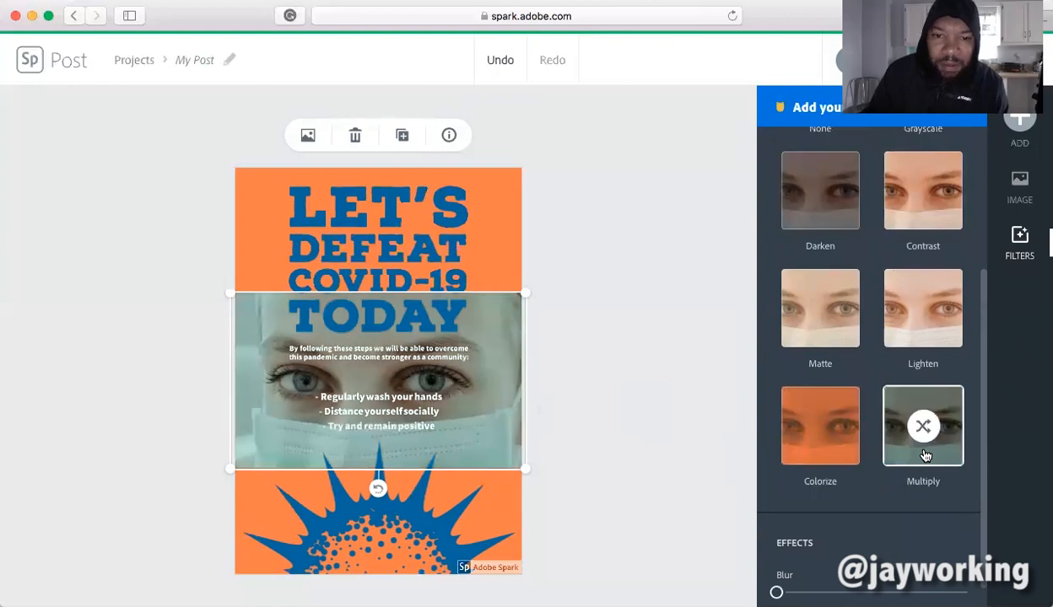
left_click(820, 450)
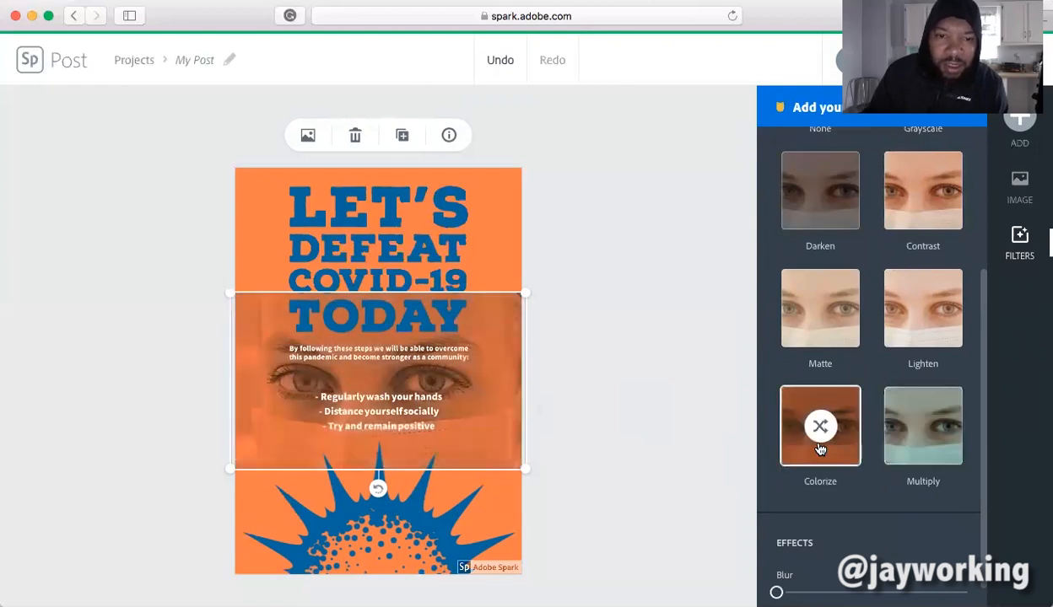
left_click(706, 401)
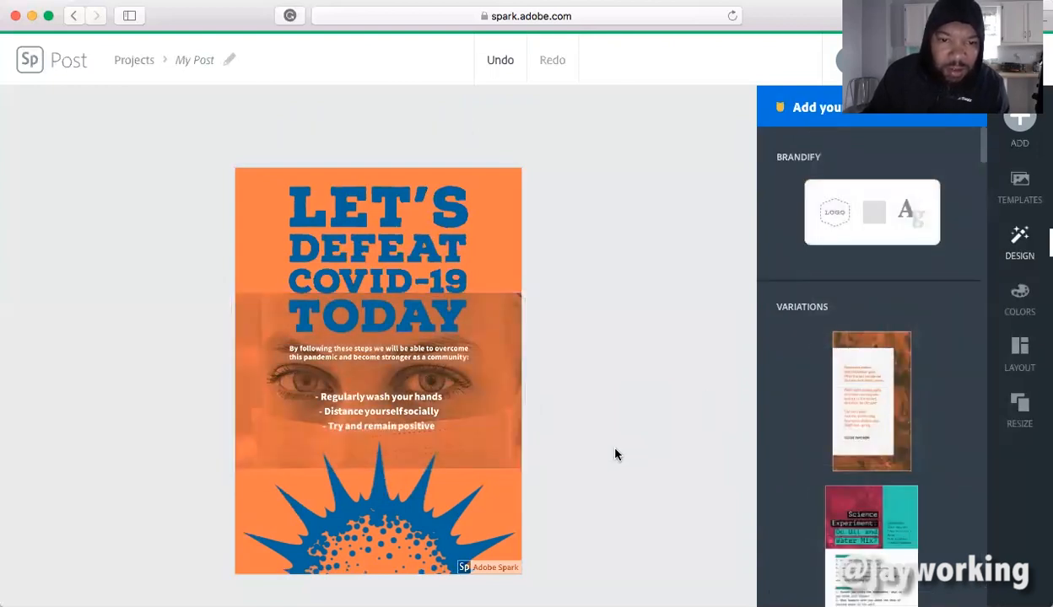
- Shrink the heading to fit above the photo and move the intro paragraph up onto the photo's upper part
left_click(407, 293)
left_click_drag(471, 337, 469, 277)
left_click_drag(379, 243, 379, 245)
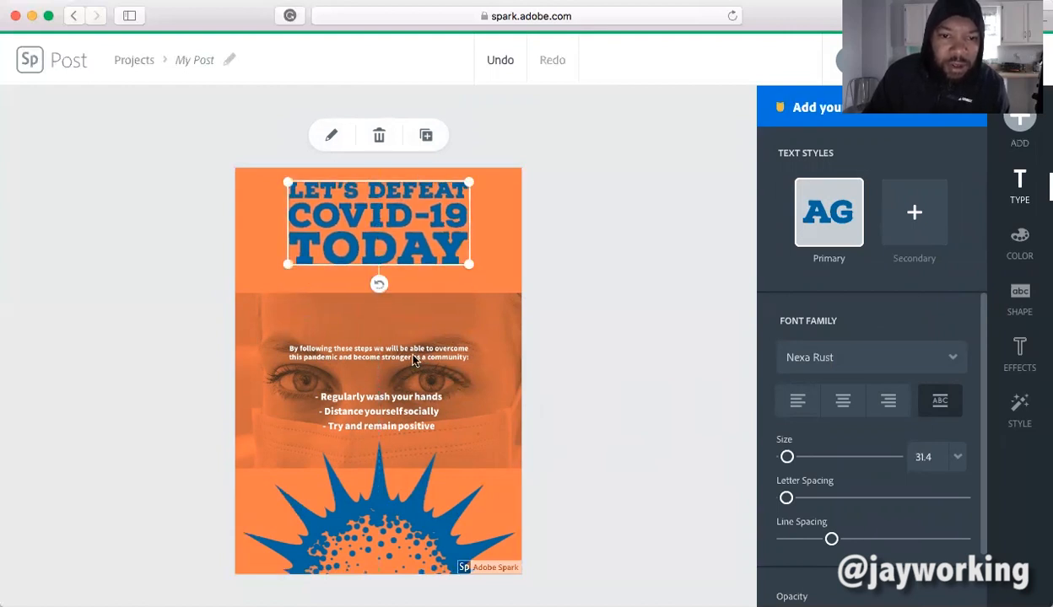
left_click(413, 360)
left_click_drag(394, 358, 393, 324)
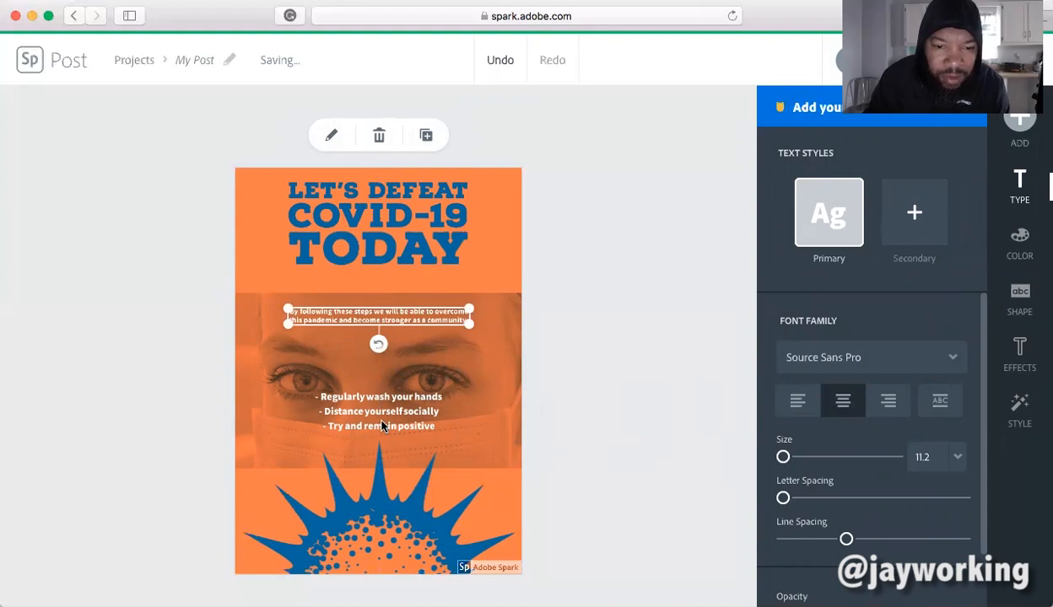
- Lower the virus graphic's opacity to about half and move the masked-face photo slightly higher on the flyer
left_click(369, 506)
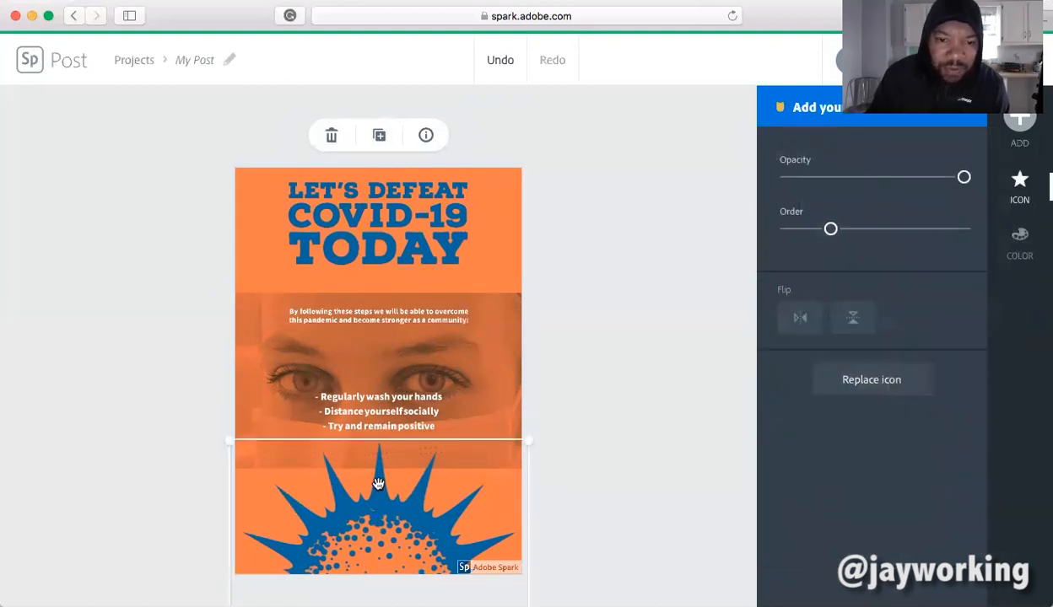
left_click_drag(960, 181, 856, 197)
left_click(470, 371)
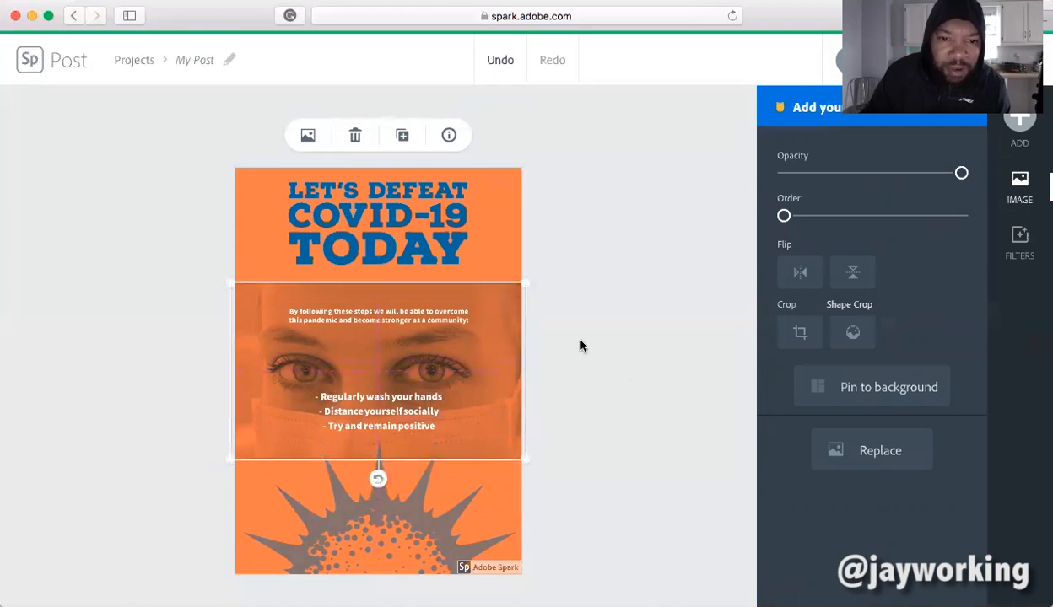
left_click(616, 462)
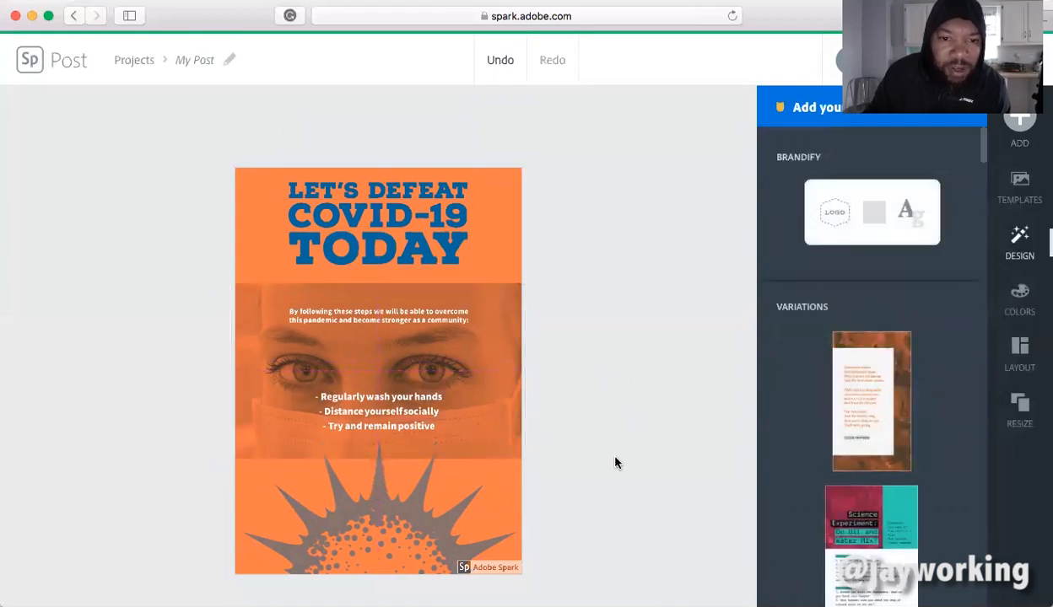
- Move the virus graphic toward the flyer's lower-right corner and raise its opacity to about three quarters
left_click(385, 514)
left_click_drag(371, 515, 457, 528)
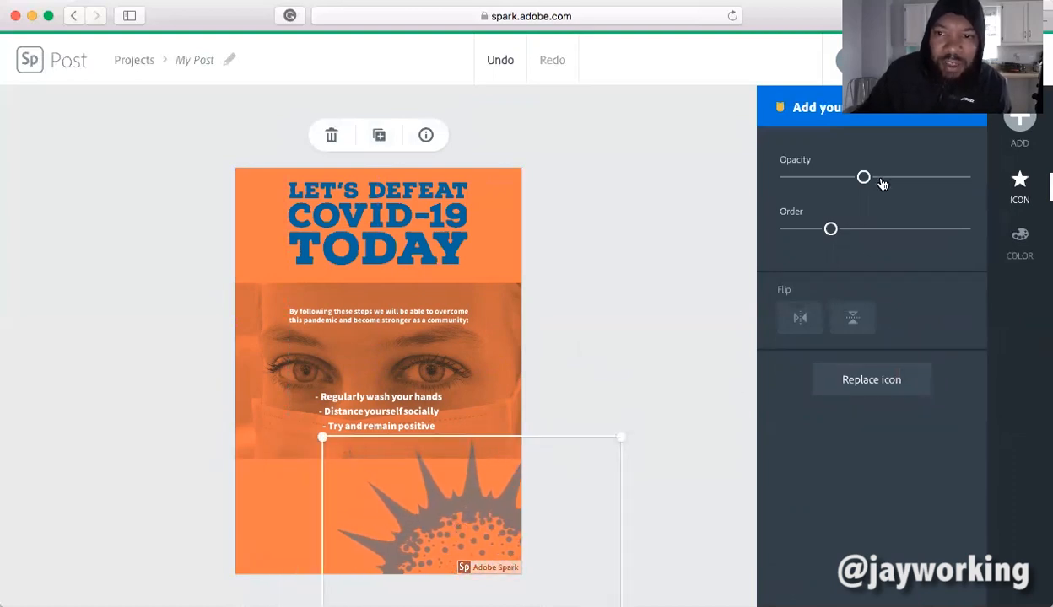
left_click_drag(865, 178, 903, 181)
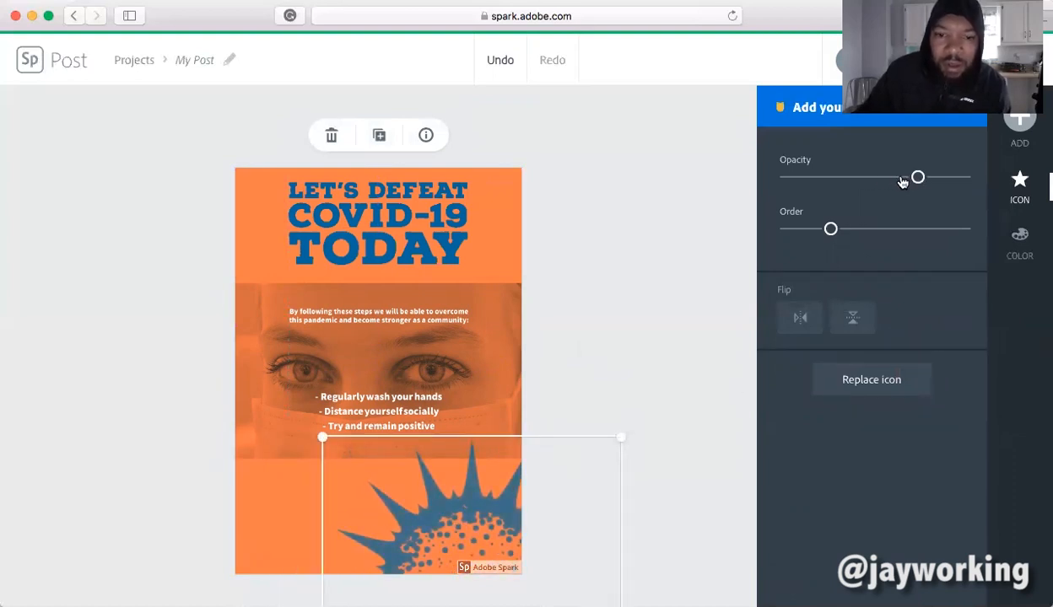
left_click_drag(452, 493, 477, 506)
- Shift the bullet list slightly lower on the photo and shrink the virus graphic into the flyer's lower-right corner
left_click_drag(383, 417, 362, 433)
left_click_drag(483, 535, 501, 540)
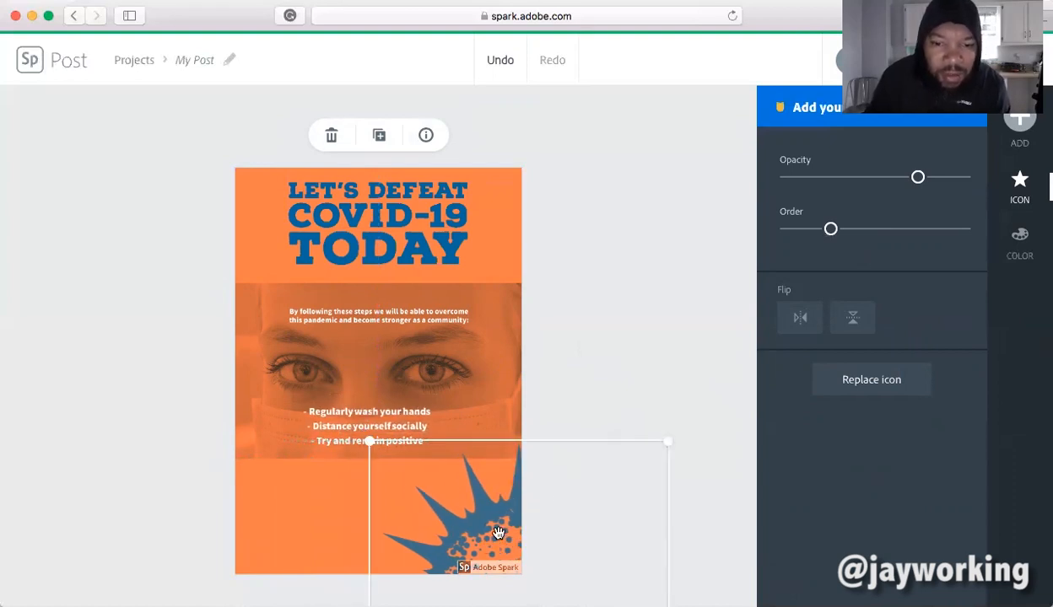
left_click_drag(371, 442, 431, 504)
left_click_drag(501, 538, 456, 492)
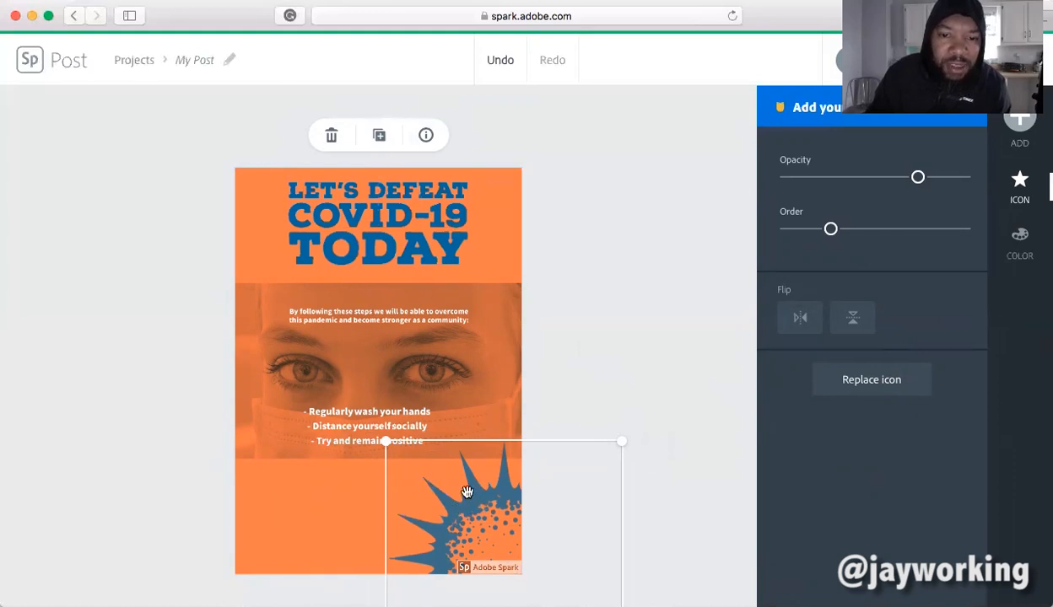
- Duplicate the virus graphic, fit a smaller copy into the flyer's lower-left corner, and shift the original further right
left_click(380, 136)
left_click_drag(480, 508, 237, 527)
left_click_drag(353, 446, 270, 503)
left_click_drag(258, 543, 291, 528)
left_click_drag(447, 527, 488, 525)
- Move the intro paragraph up near the photo's upper edge and the bullet list down near its lower edge
left_click_drag(364, 406, 374, 412)
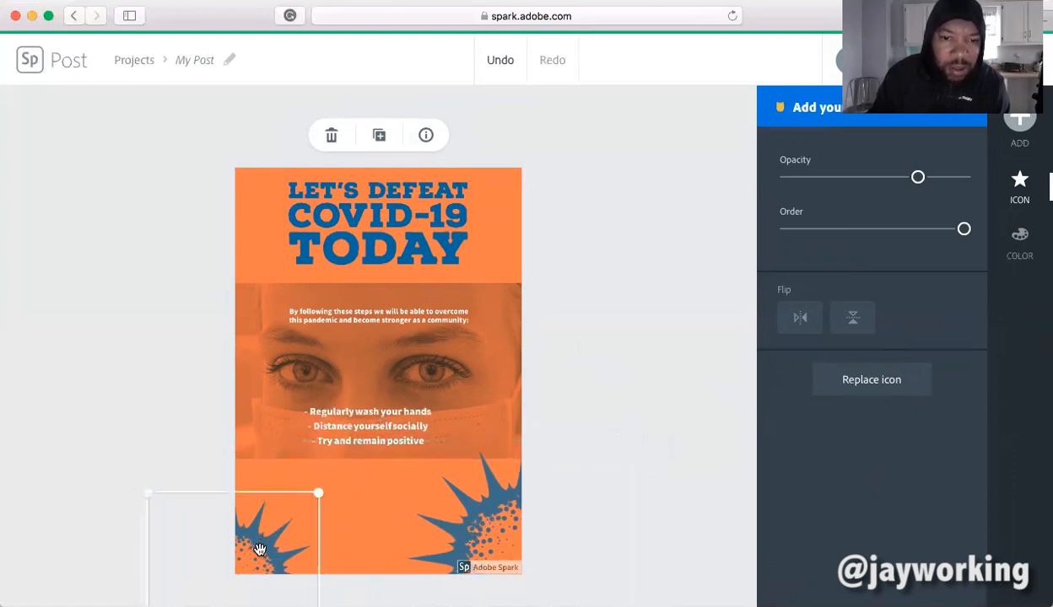
left_click(306, 512)
left_click(384, 323)
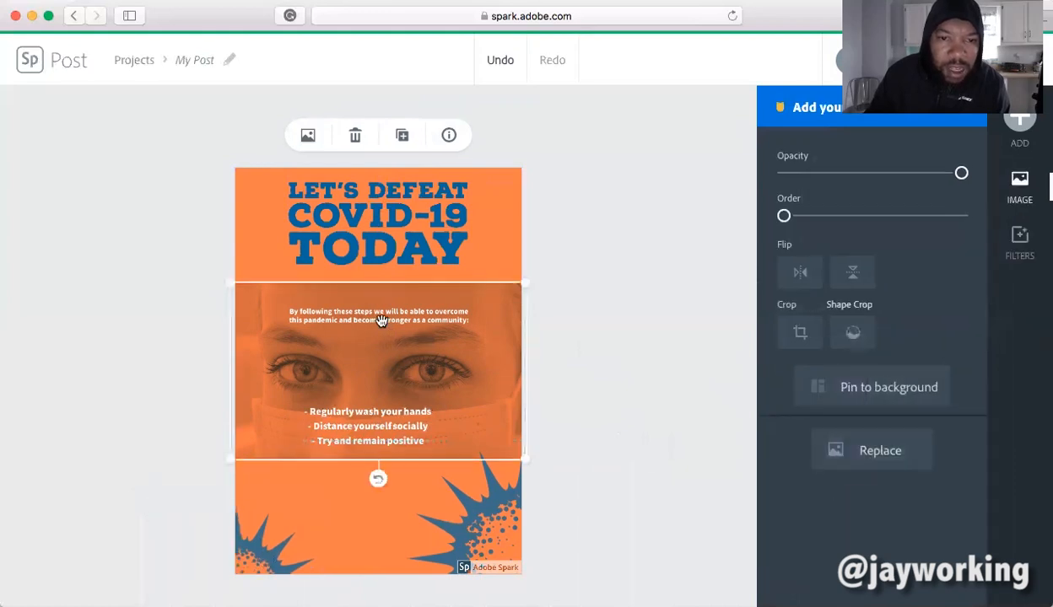
left_click(377, 327)
left_click_drag(375, 314, 365, 300)
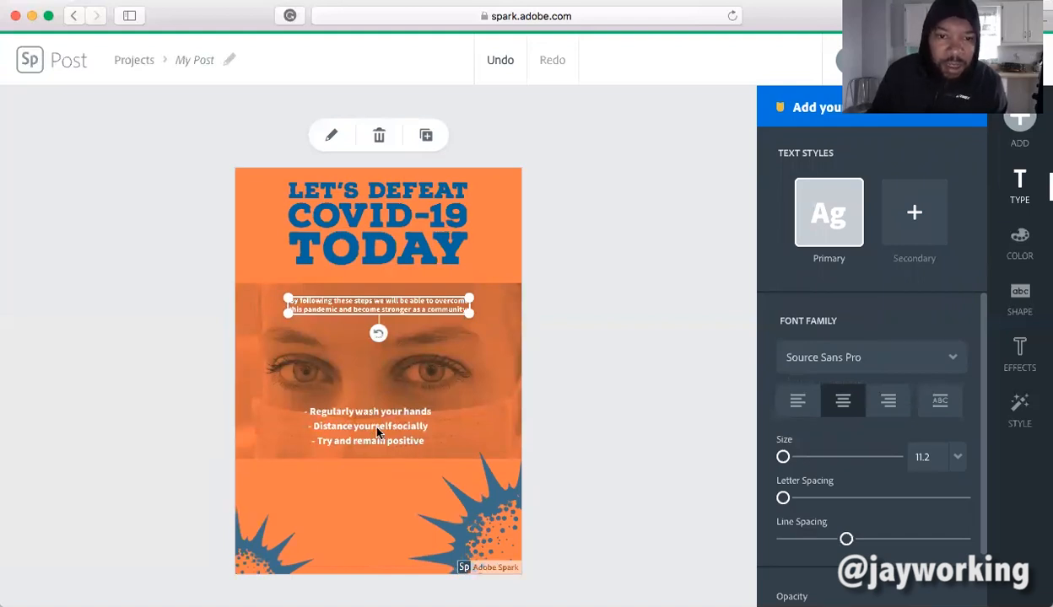
left_click_drag(378, 434, 377, 428)
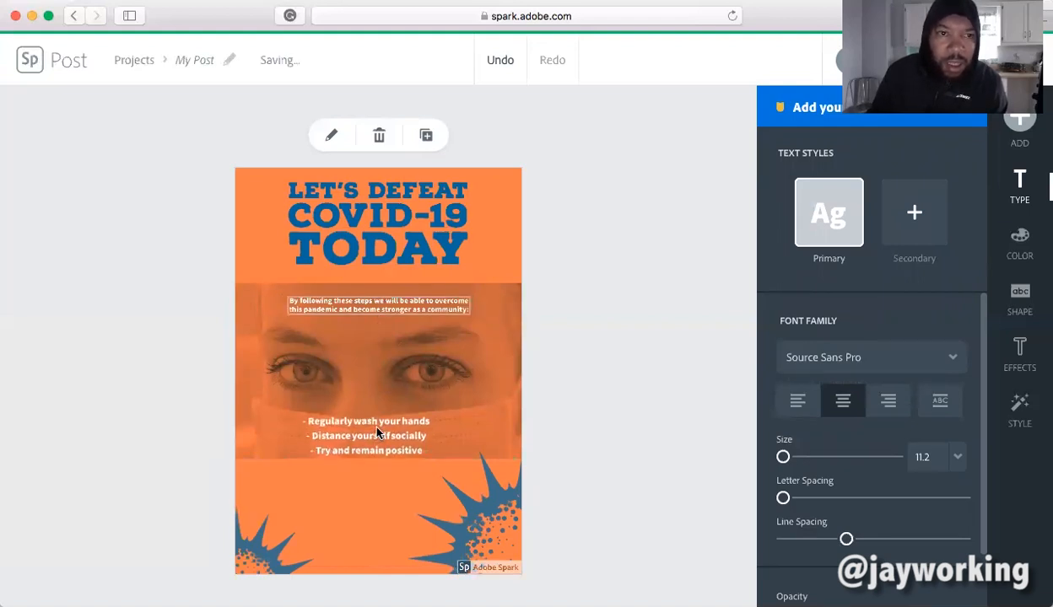
- Rename the project as covidposter
left_click(195, 59)
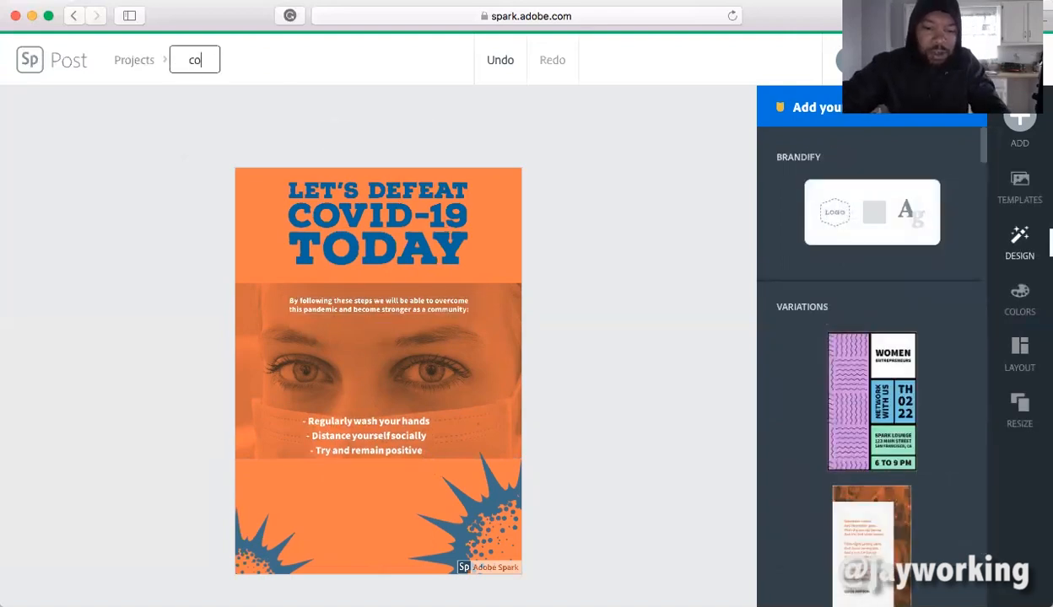
key("Return")
type("poster")
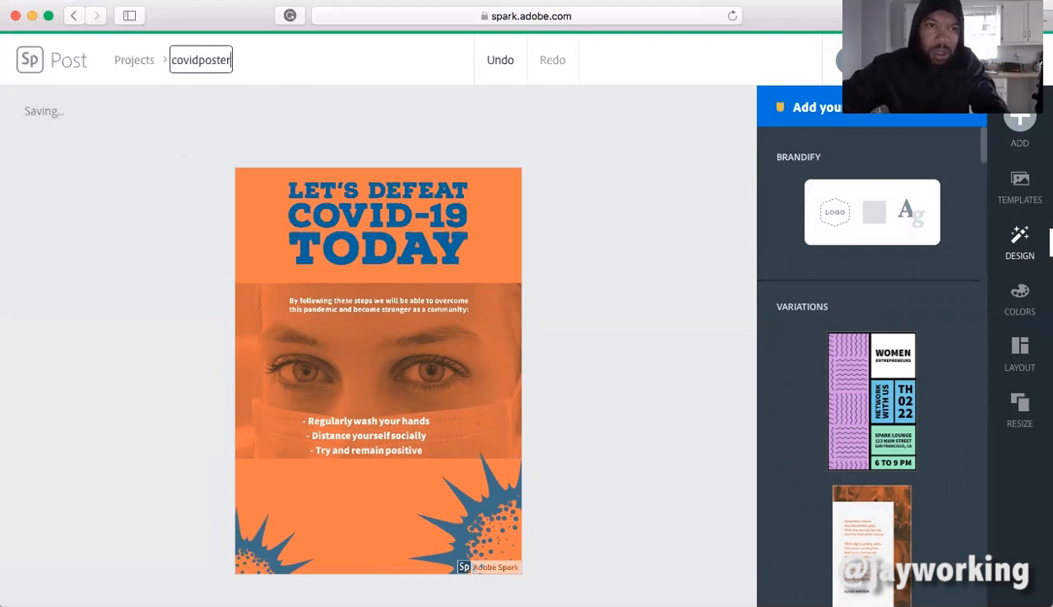
key("Return")
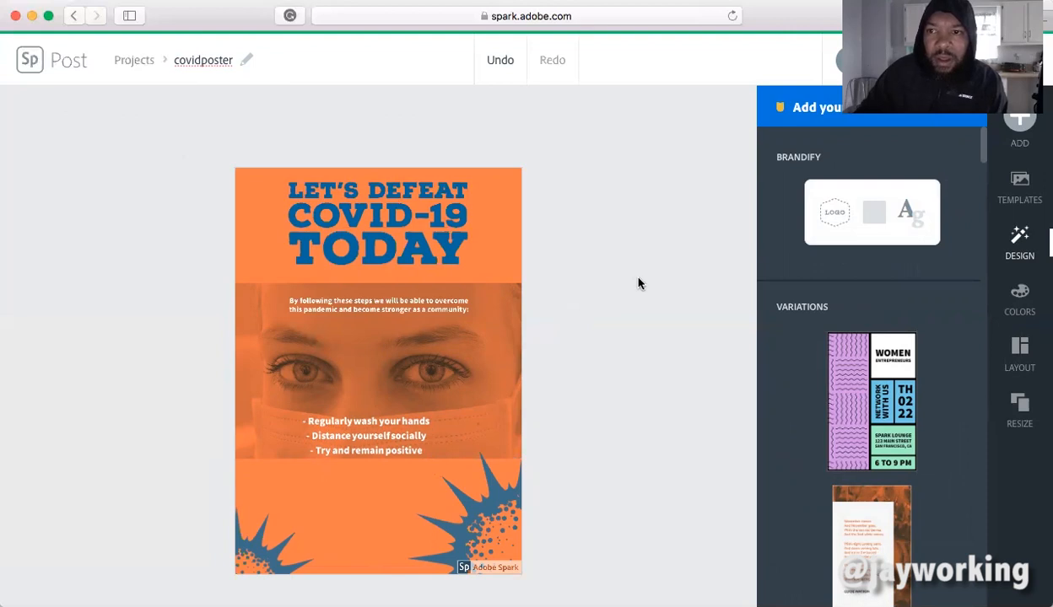
- Enlarge the bullet list to about 17.2 and move it below the photo, between the two virus graphics
left_click(369, 435)
left_click_drag(299, 416, 279, 408)
left_click_drag(343, 424, 358, 493)
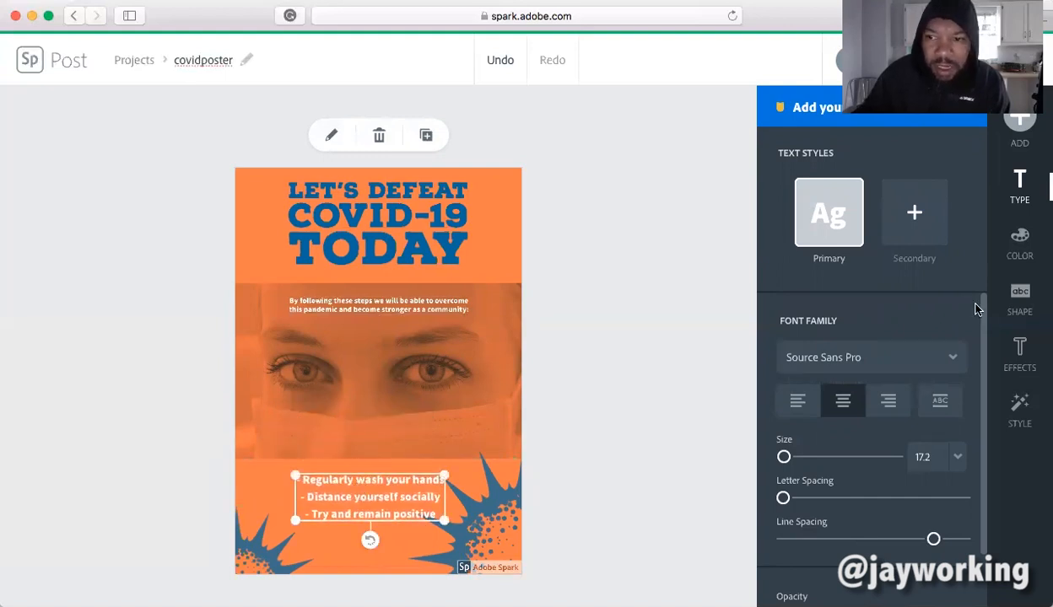
- Try the suggested near-black on the bullet list, then color it the suggested blue and move it up close beneath the photo
left_click(1020, 245)
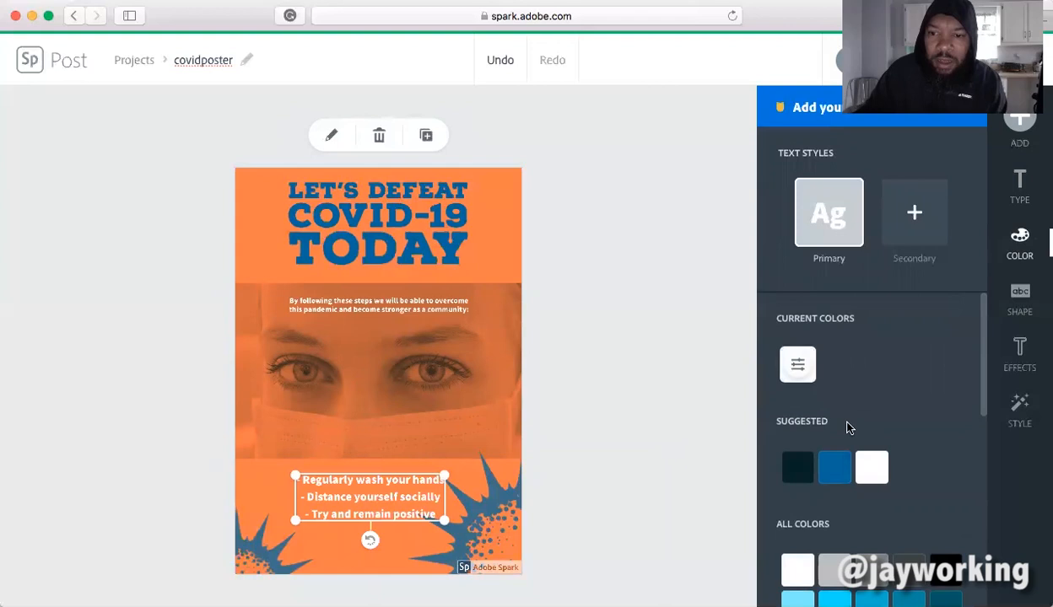
left_click(799, 476)
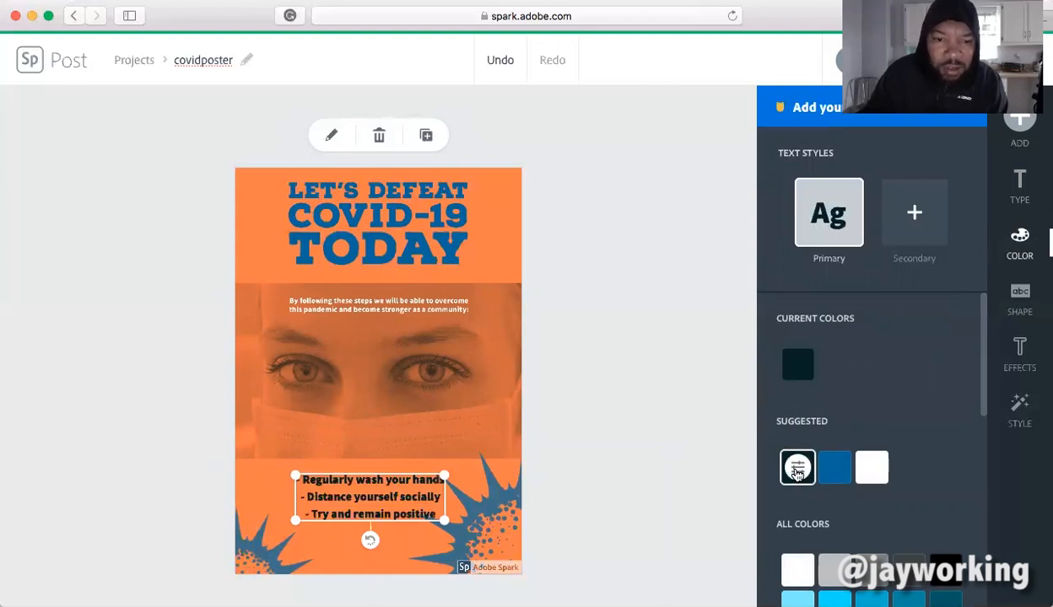
left_click(373, 307)
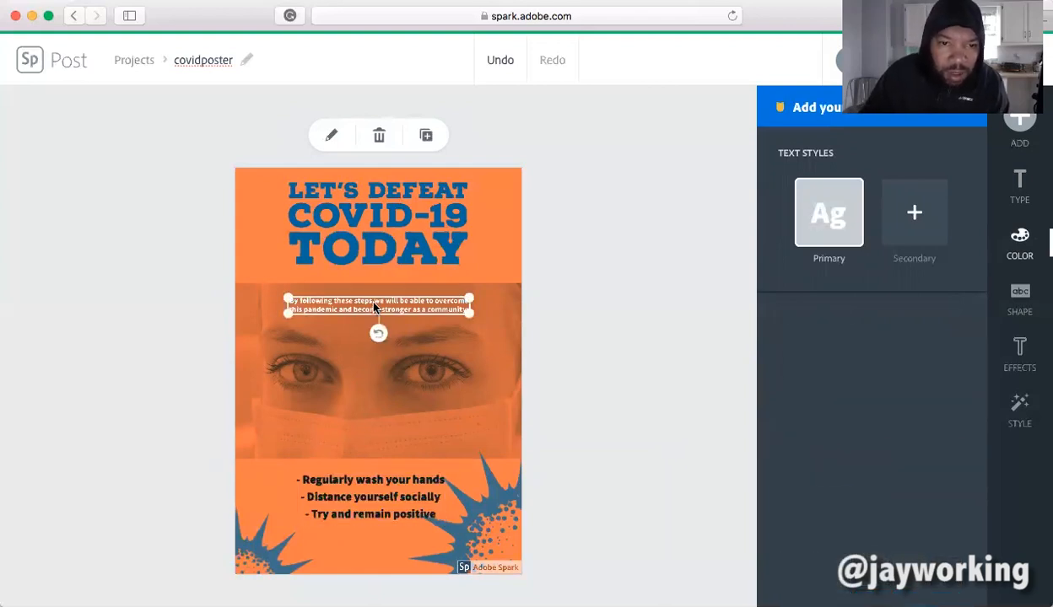
left_click(370, 486)
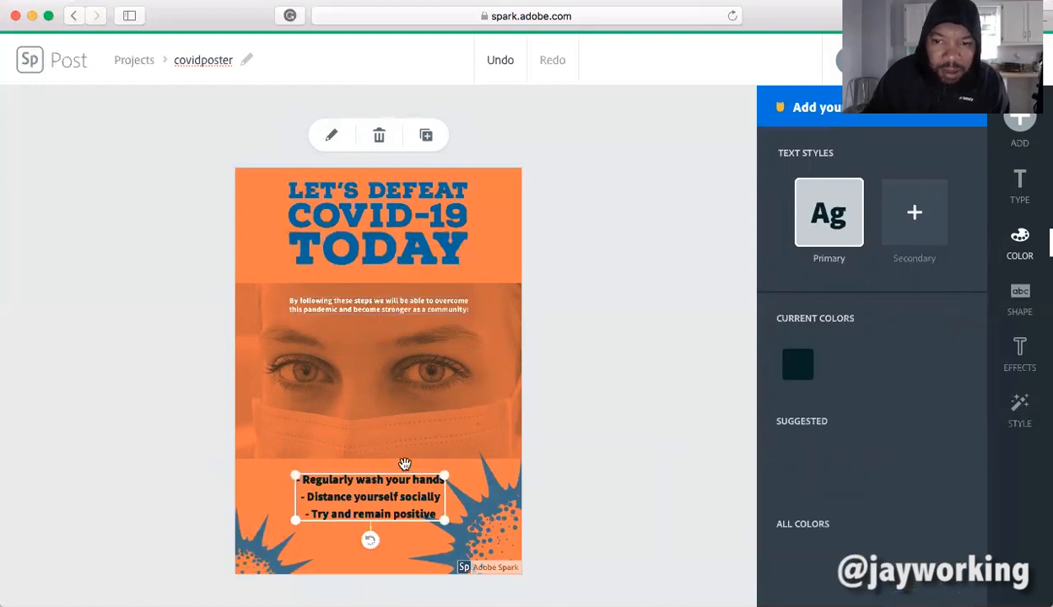
left_click(835, 469)
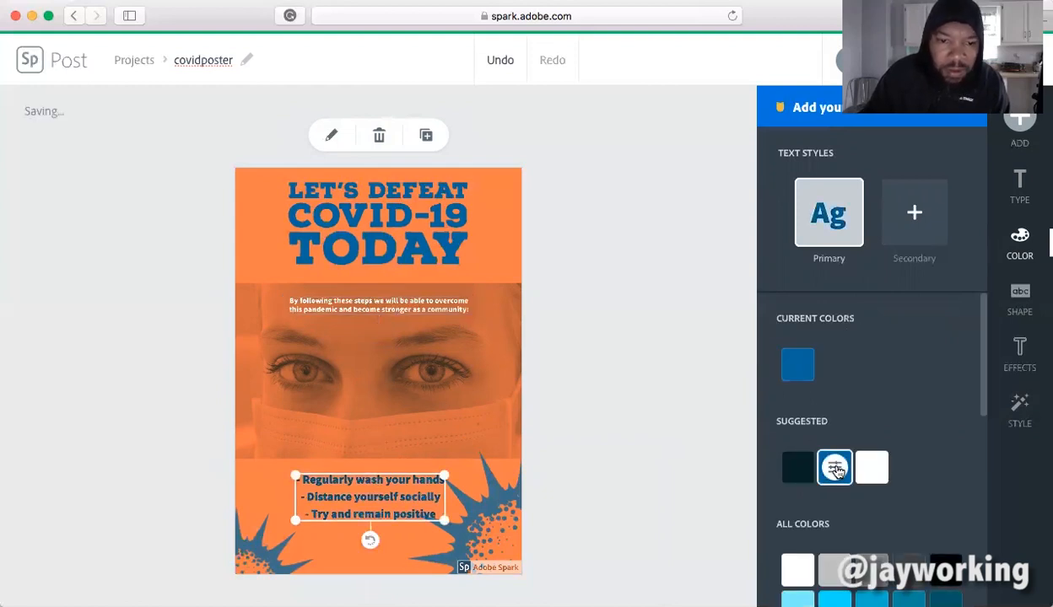
left_click(574, 441)
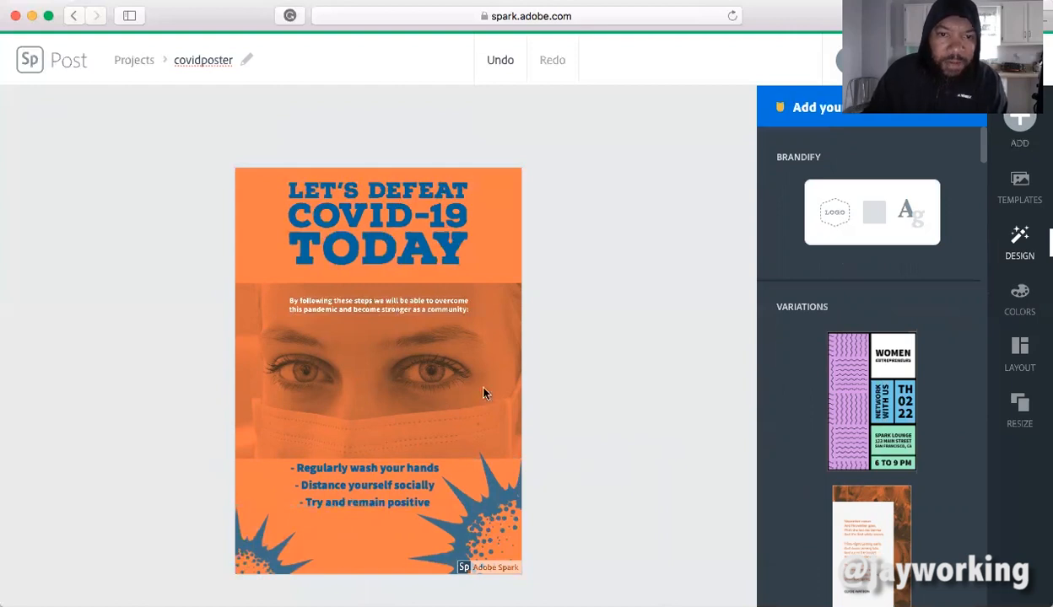
- Move the intro paragraph down to the photo's lower edge, directly above the bullet list
left_click(407, 306)
left_click_drag(392, 304, 393, 441)
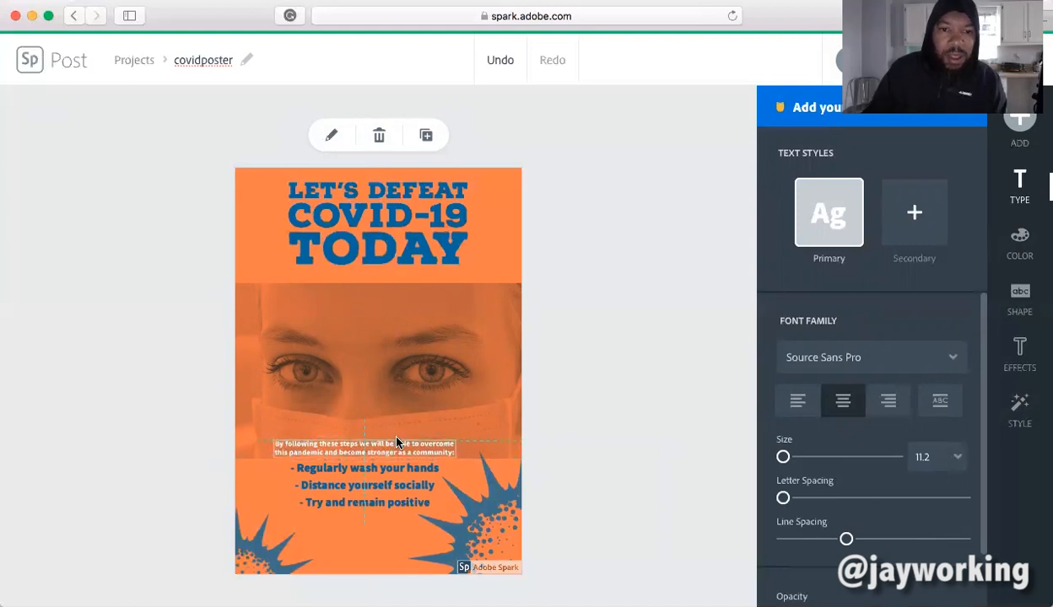
left_click(601, 333)
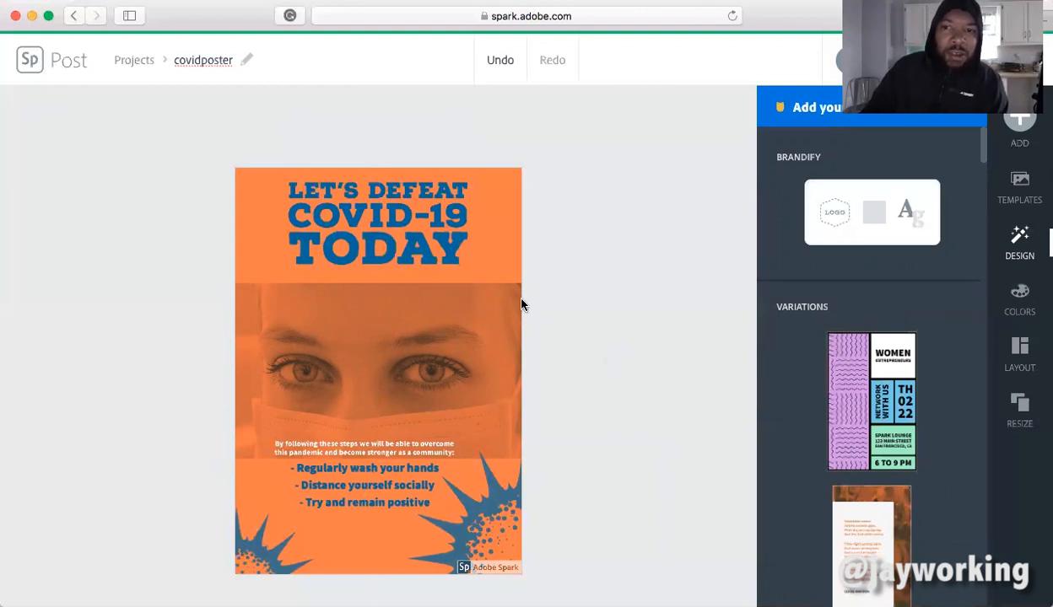
- Search the icon library for "sun" and then "wash hands", and add the solid hand icon with a water drop
left_click(1019, 123)
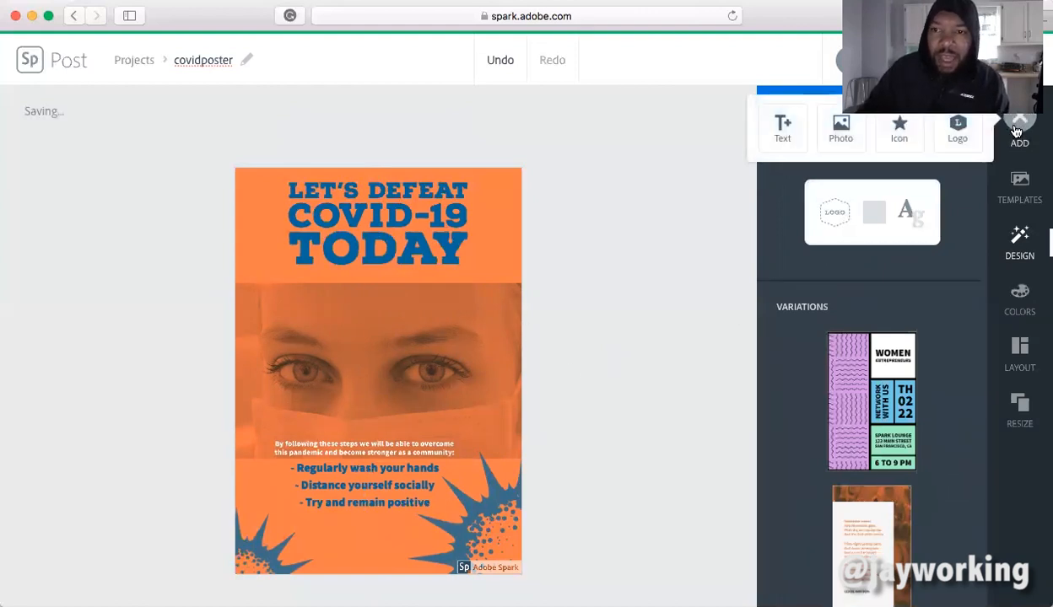
left_click(901, 137)
type("sun")
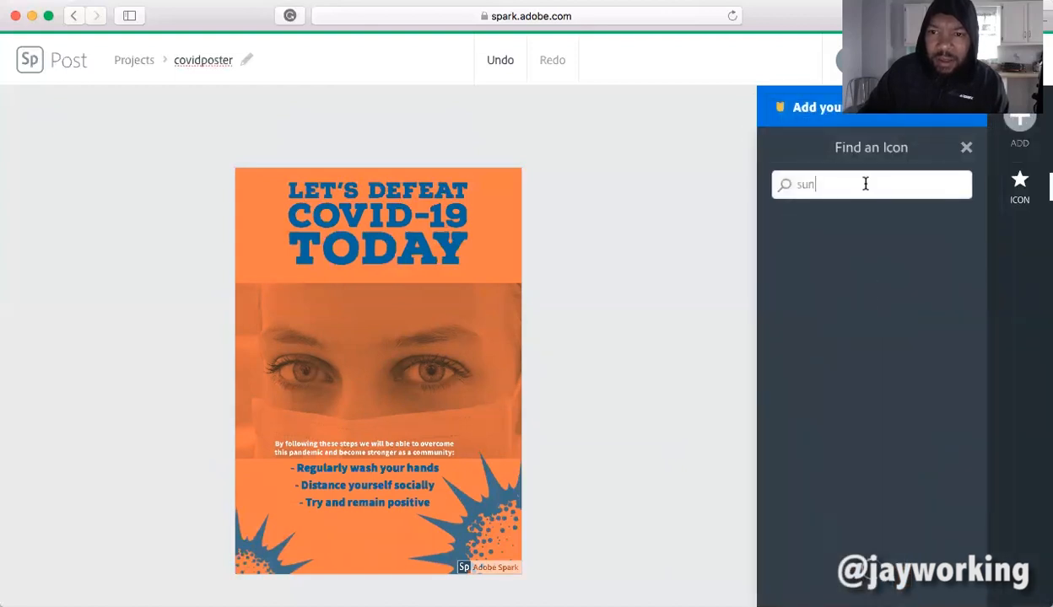
key("Return")
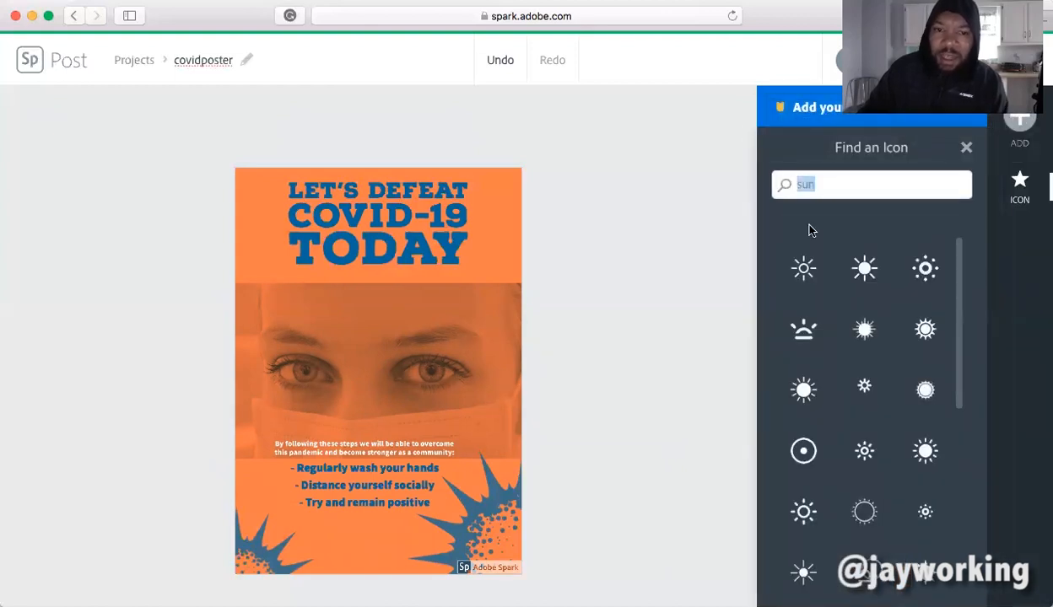
type("wash hands")
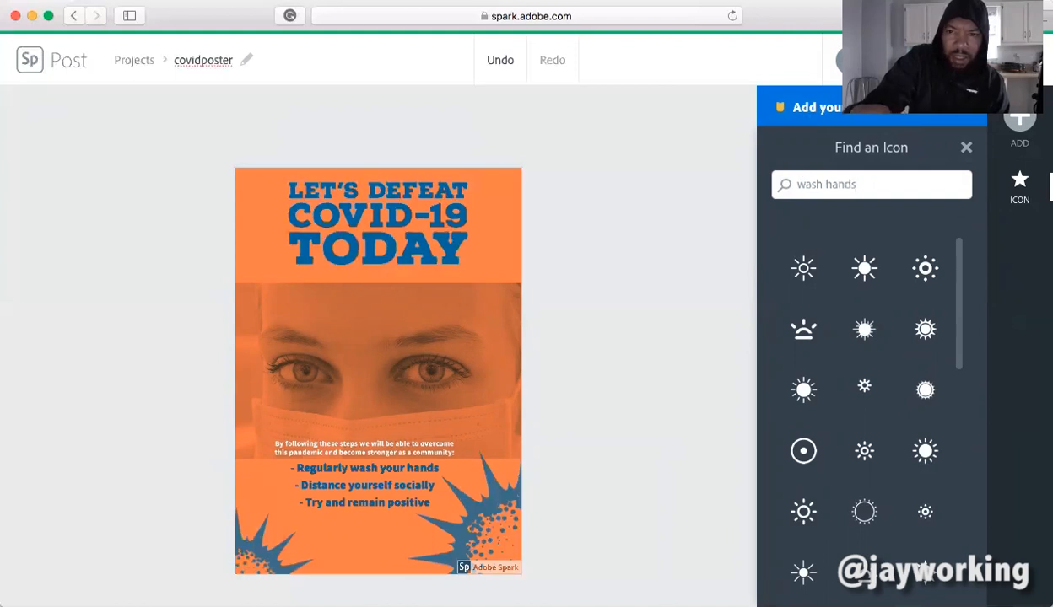
key("Return")
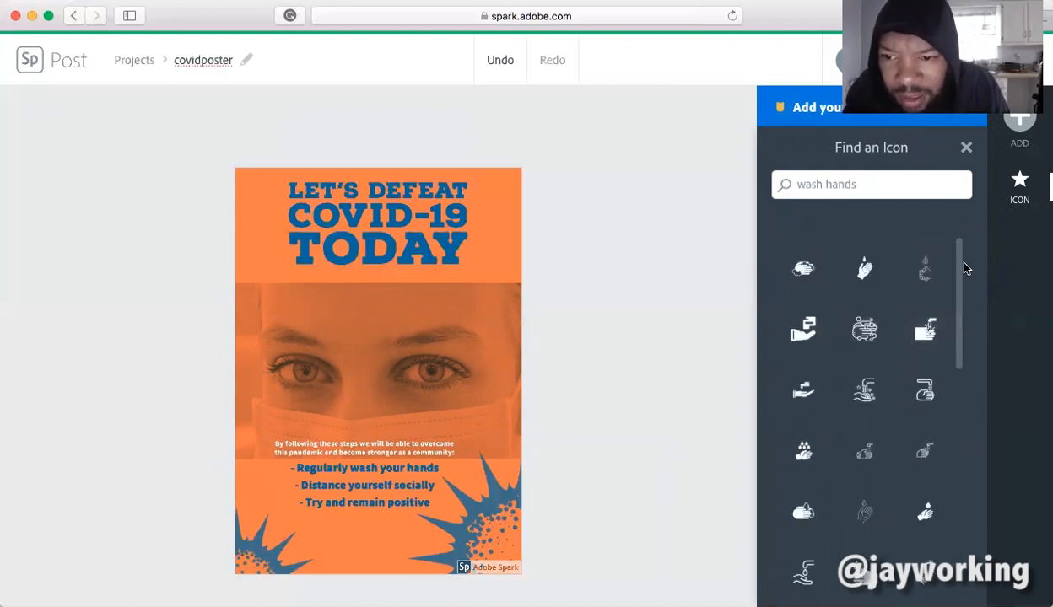
left_click_drag(959, 275, 961, 369)
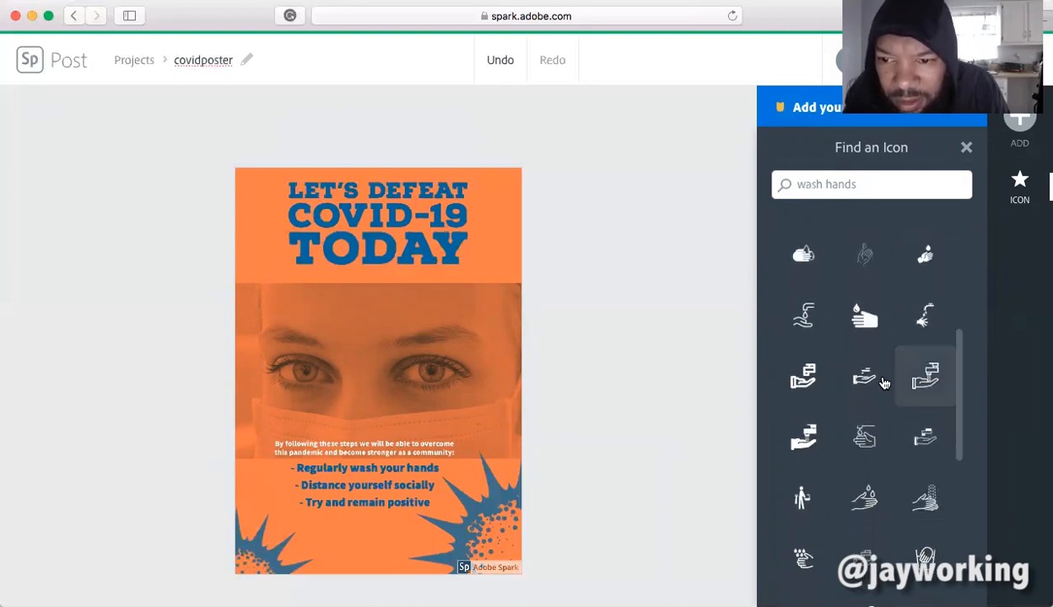
left_click(861, 325)
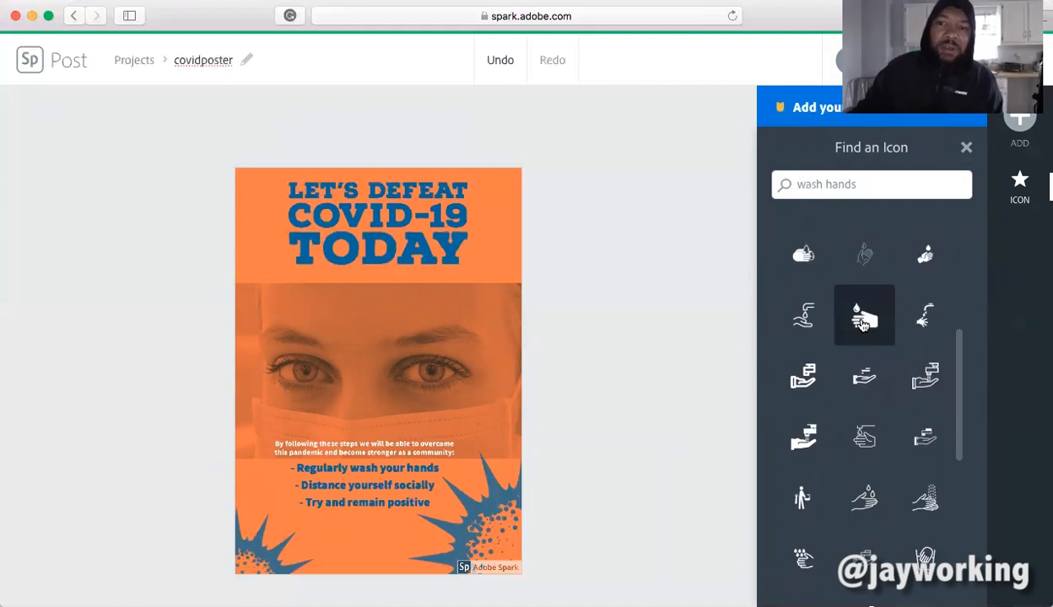
- Move the hand-washing icon to the photo's right side and shrink it to about half its size
left_click_drag(345, 386, 480, 401)
left_click(488, 400)
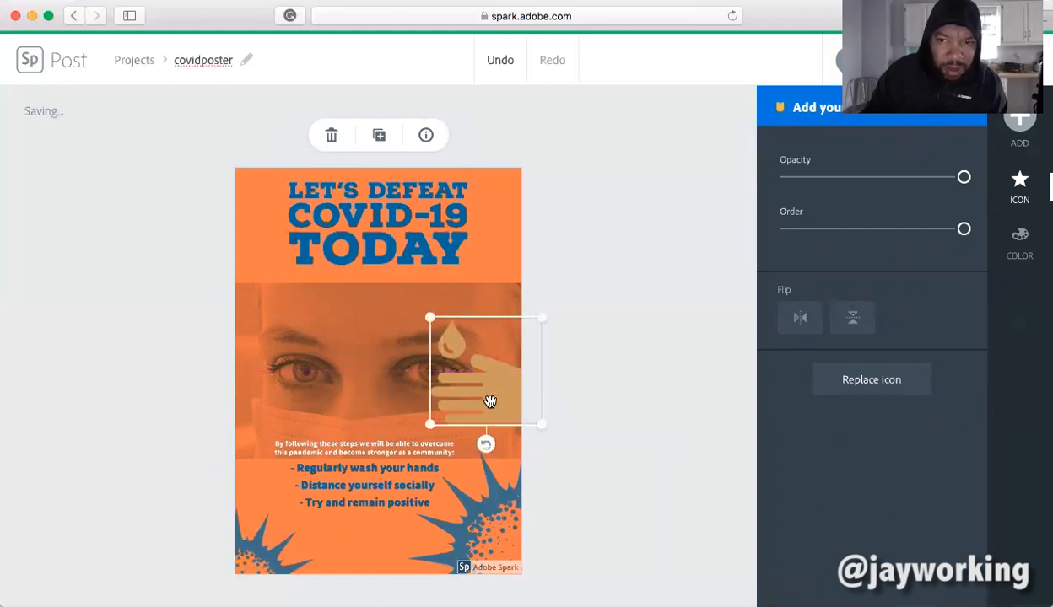
left_click_drag(430, 318, 456, 397)
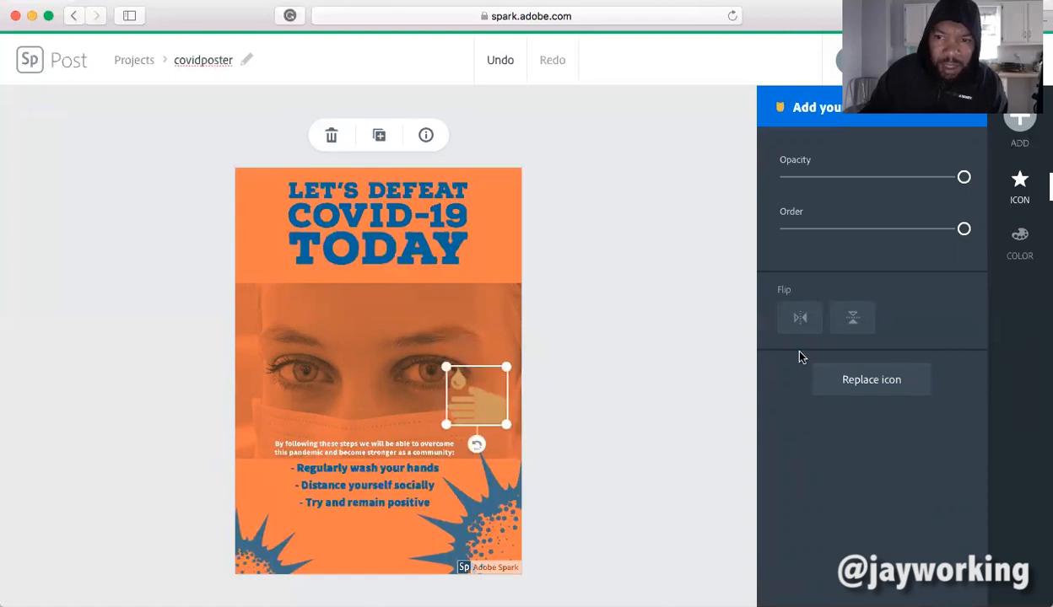
- Color the hand-washing icon the suggested blue and place it at the flyer's right edge, beside the intro paragraph
left_click(1018, 240)
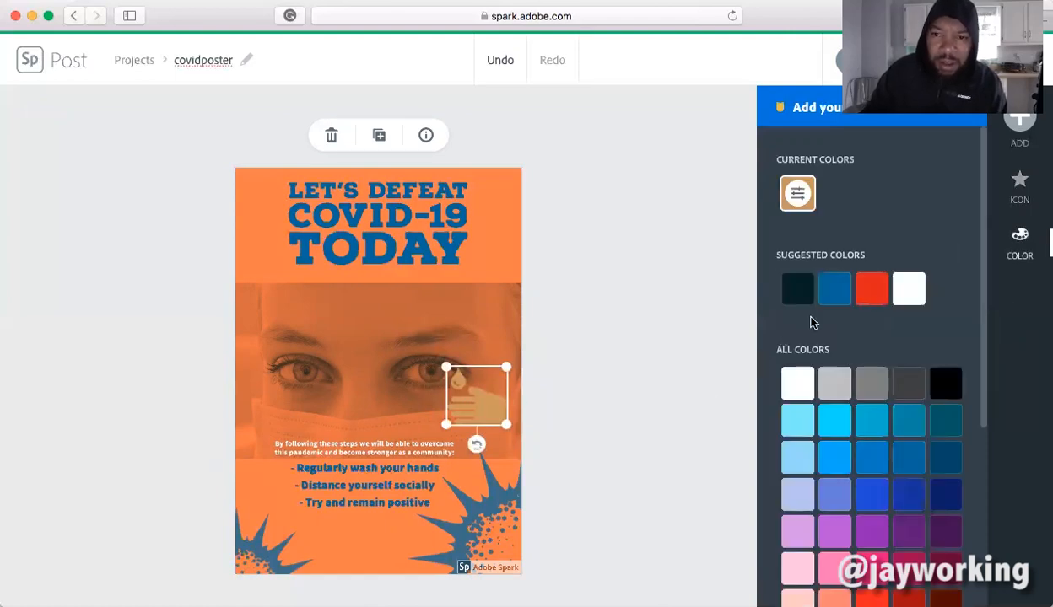
left_click(831, 300)
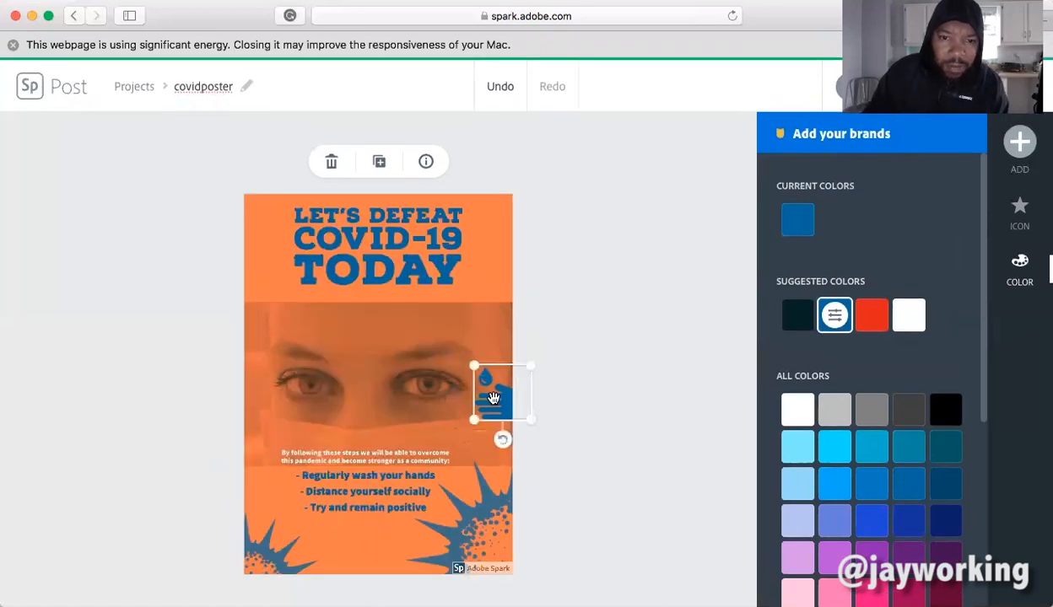
left_click_drag(487, 412, 483, 436)
left_click(562, 411)
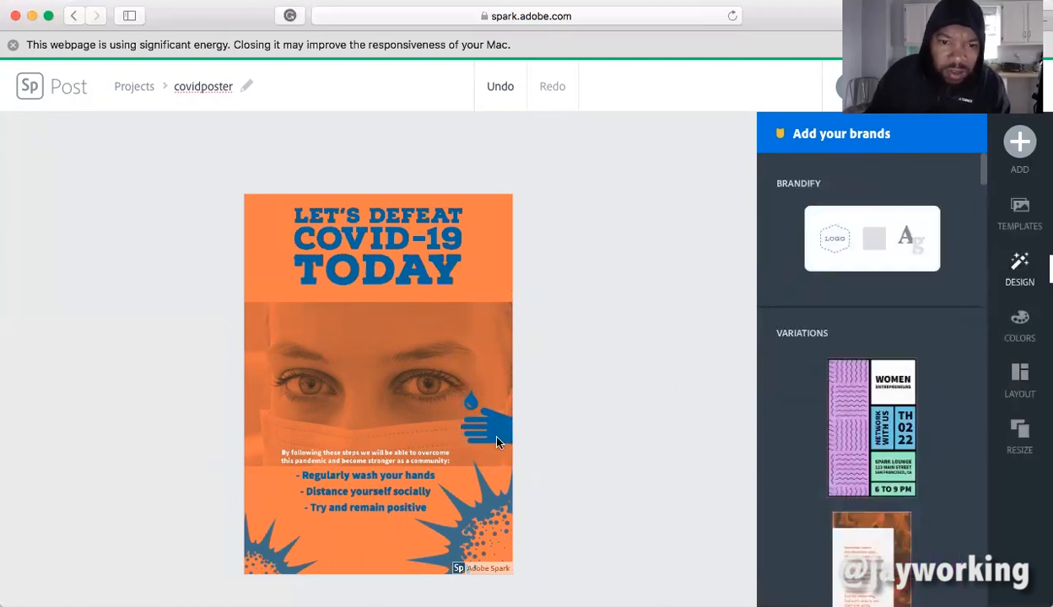
- Search the icon library for "walk" and add a solid walking-person icon to the flyer
left_click(1019, 141)
left_click(896, 155)
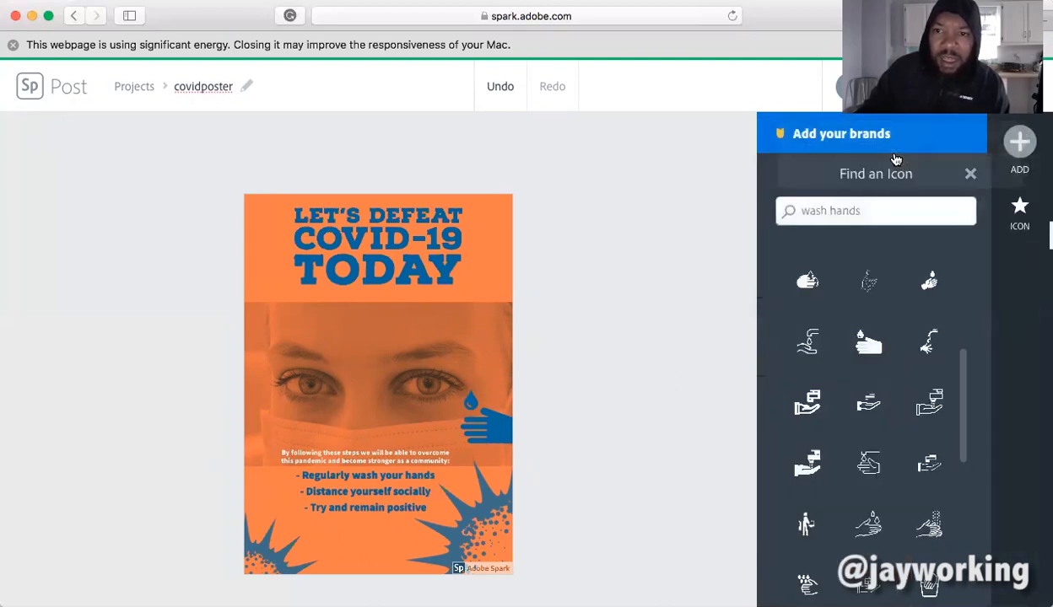
left_click_drag(850, 210, 774, 210)
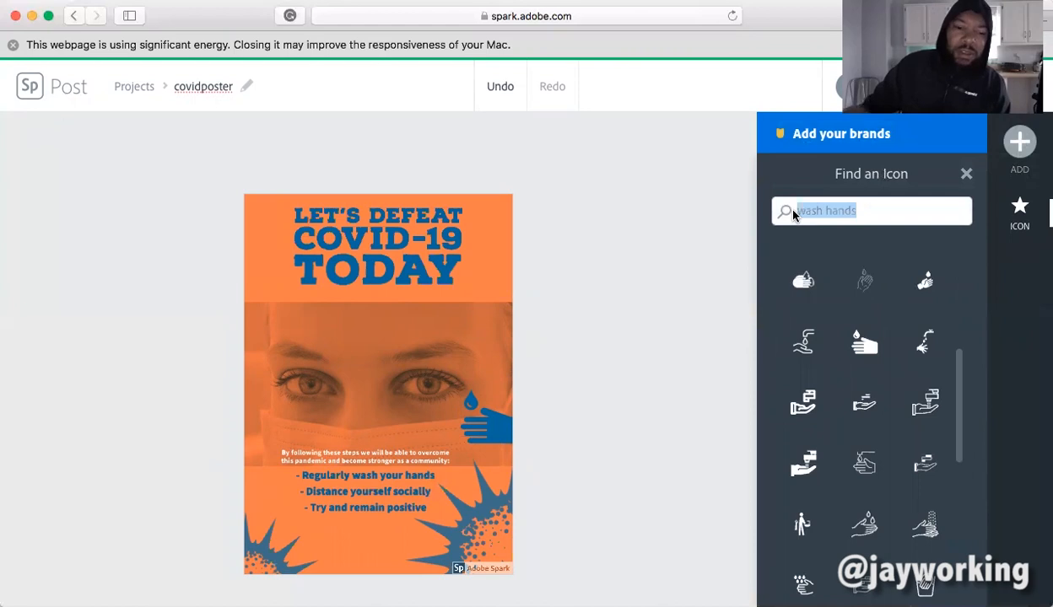
type("walk")
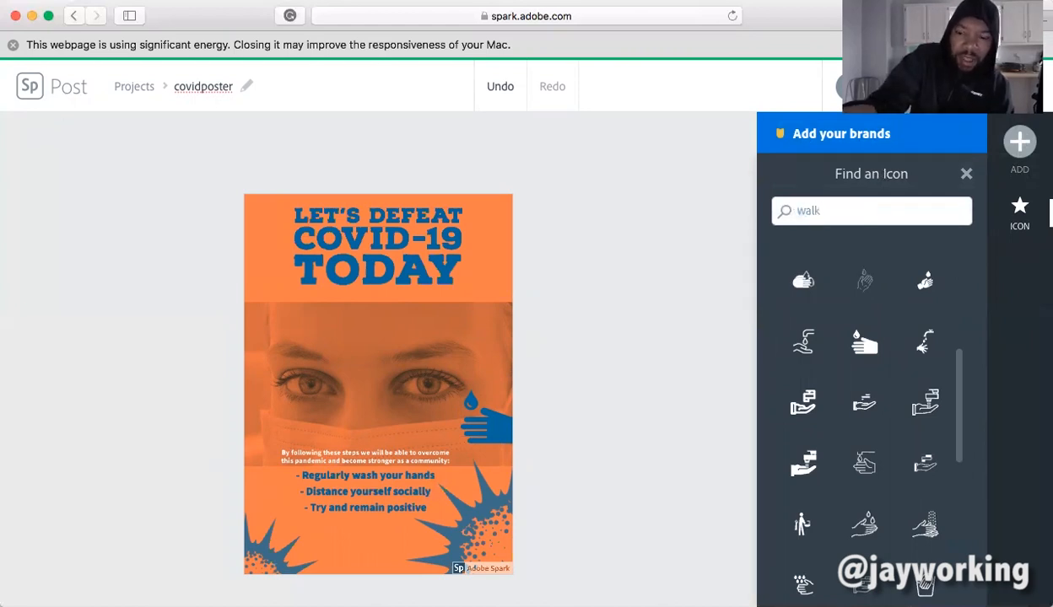
key("Return")
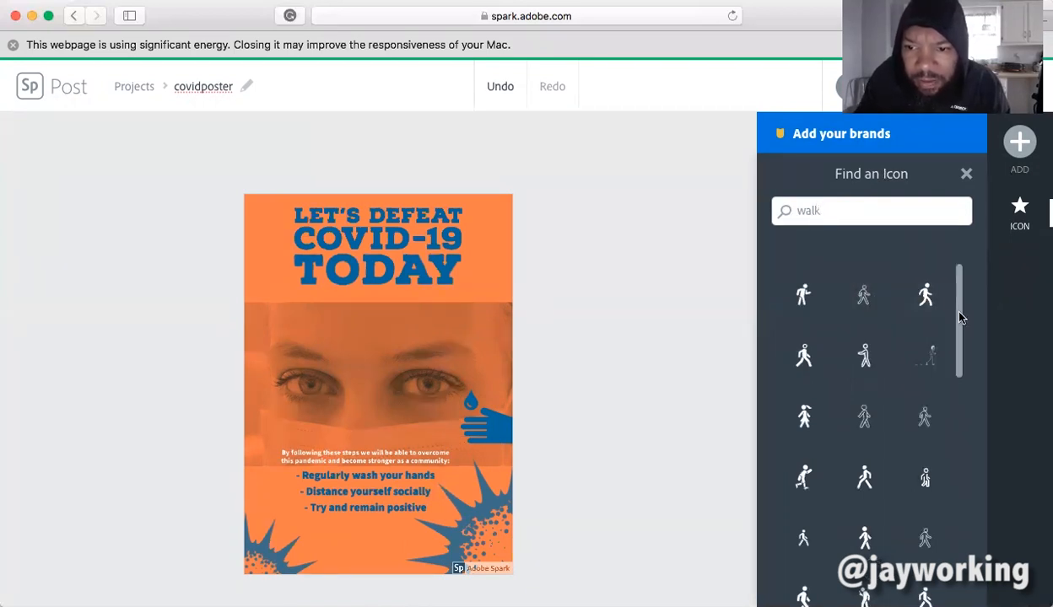
left_click_drag(963, 322, 951, 431)
left_click(804, 393)
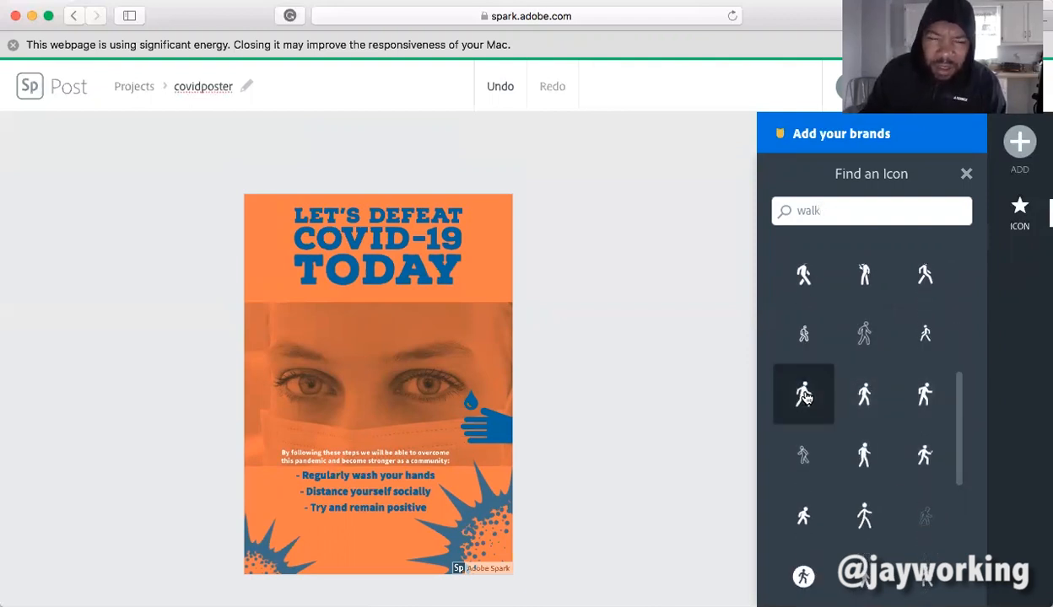
- Place the walking-person icon at the photo's left edge, opposite the hand-washing icon, and color it the suggested blue
left_click_drag(409, 315, 260, 413)
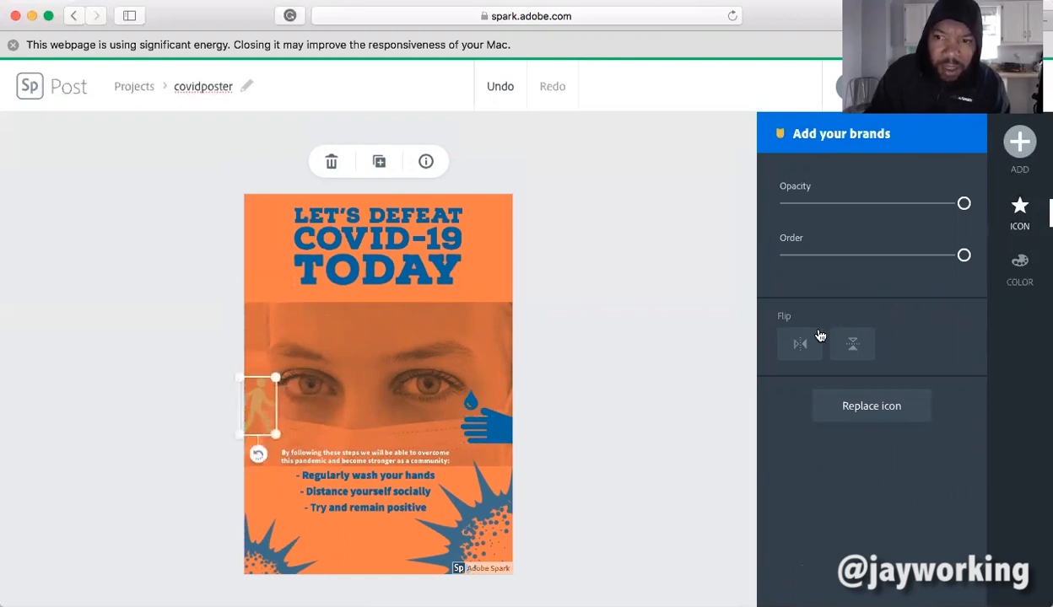
left_click(1012, 268)
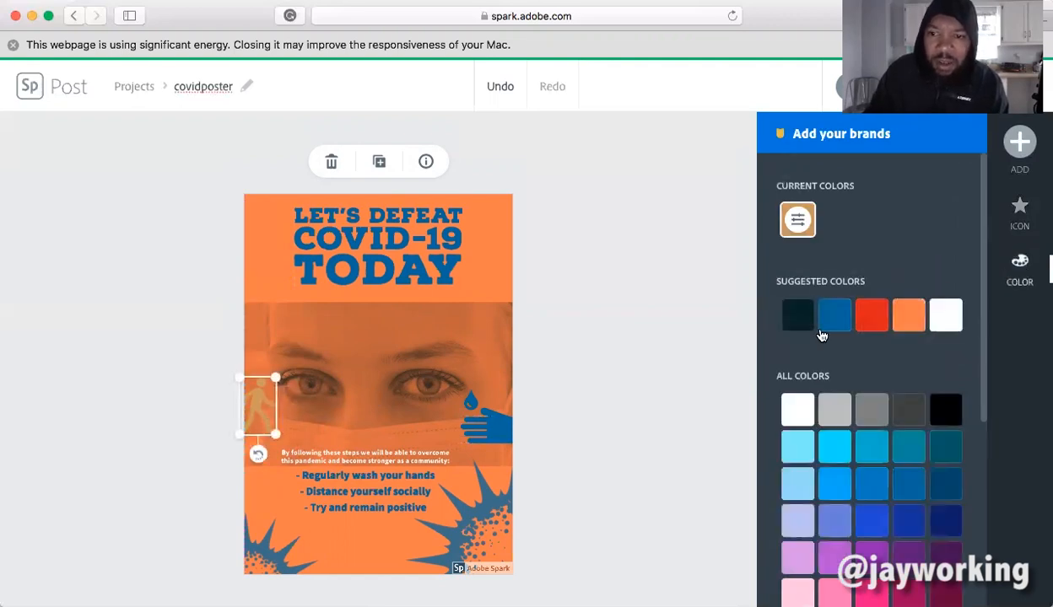
left_click(835, 319)
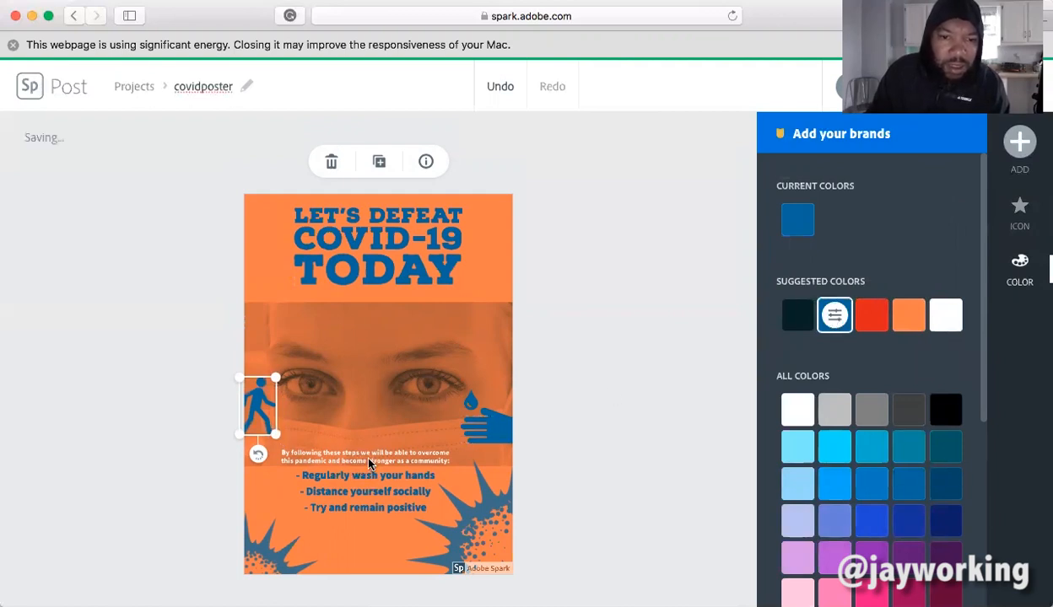
- Rearrange the lower section: intro paragraph just below the photo, bullet list centered farther down, and the large virus graphic shifted toward the flyer's right edge
mouse_move(369, 462)
left_mouse_down()
mouse_move(388, 390)
mouse_move(386, 323)
mouse_move(369, 470)
mouse_move(356, 453)
left_mouse_up()
left_click(478, 533)
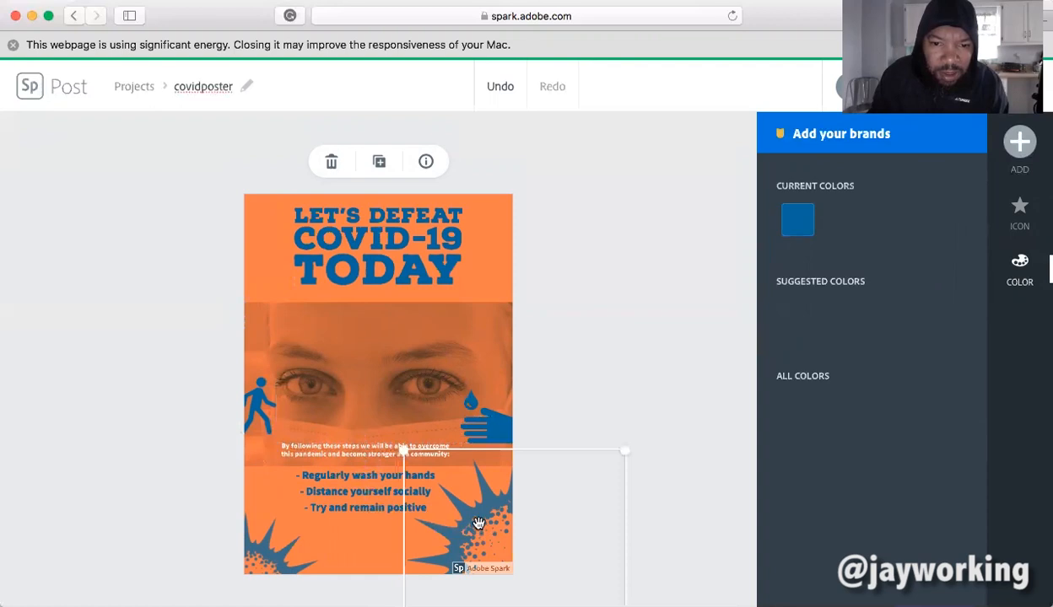
left_click_drag(389, 507, 399, 517)
left_click_drag(387, 447, 376, 521)
mouse_move(485, 519)
left_mouse_down()
mouse_move(500, 507)
mouse_move(495, 515)
left_mouse_up()
left_click_drag(373, 515, 366, 510)
left_click(372, 471)
mouse_move(387, 471)
left_mouse_down()
mouse_move(391, 487)
mouse_move(385, 474)
left_mouse_up()
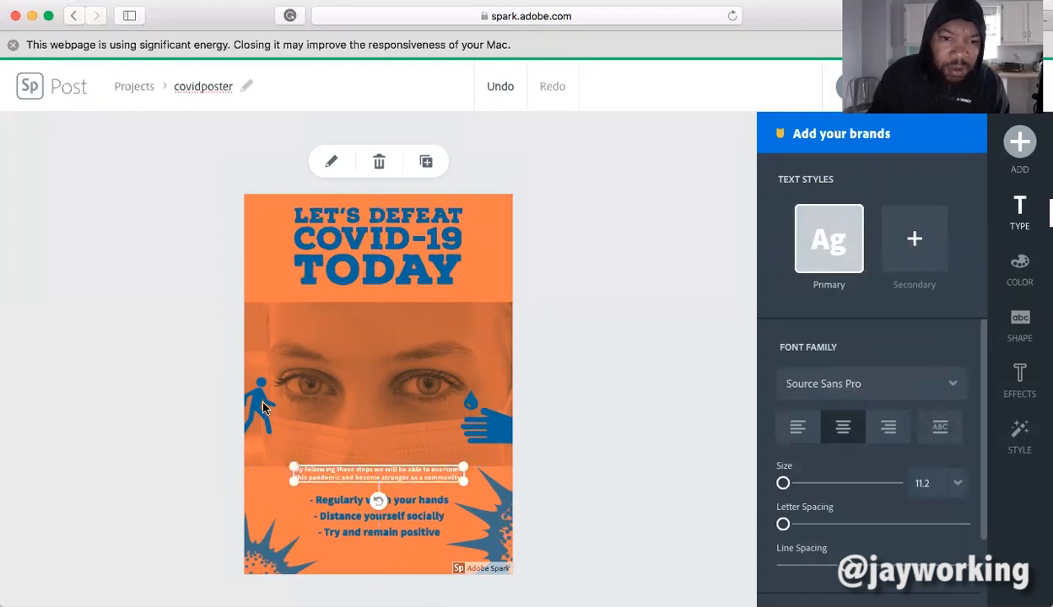
- Lower the walking-person icon to the photo's bottom edge, then duplicate it and place the copy a short distance to its right
left_click_drag(264, 404, 264, 433)
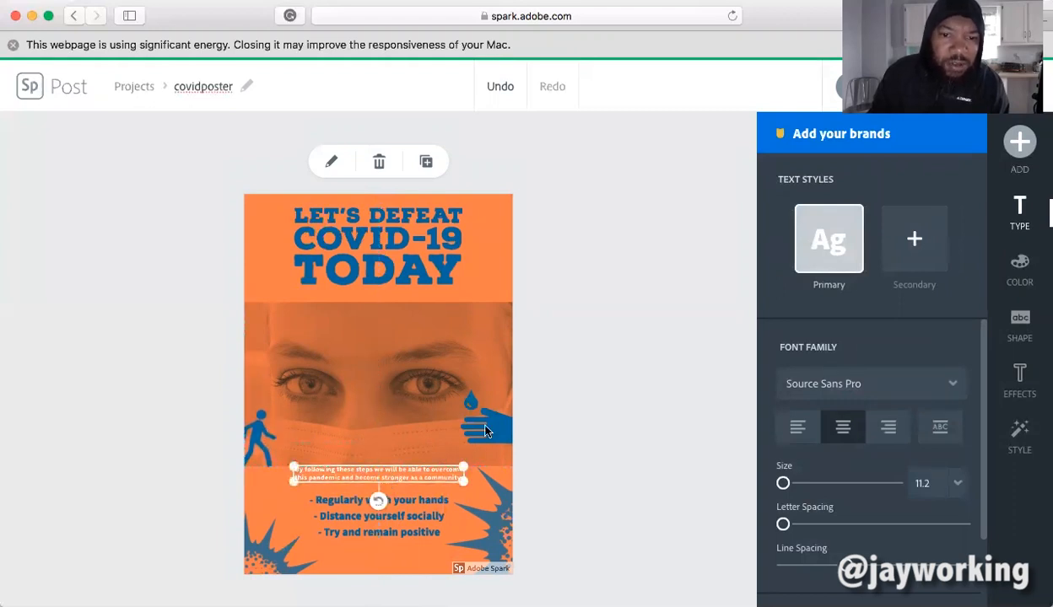
left_click(561, 396)
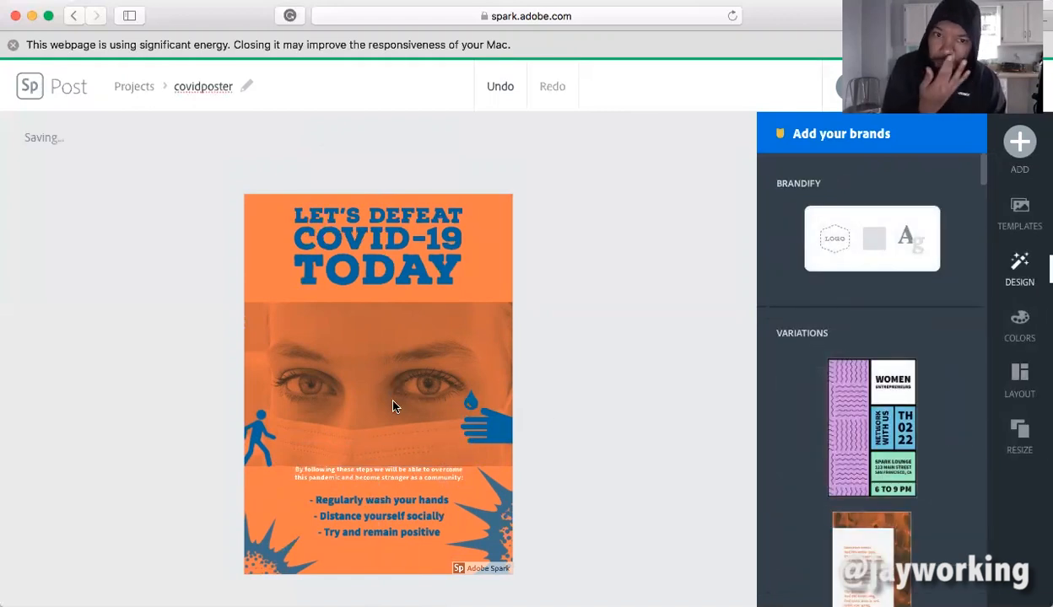
left_click(259, 444)
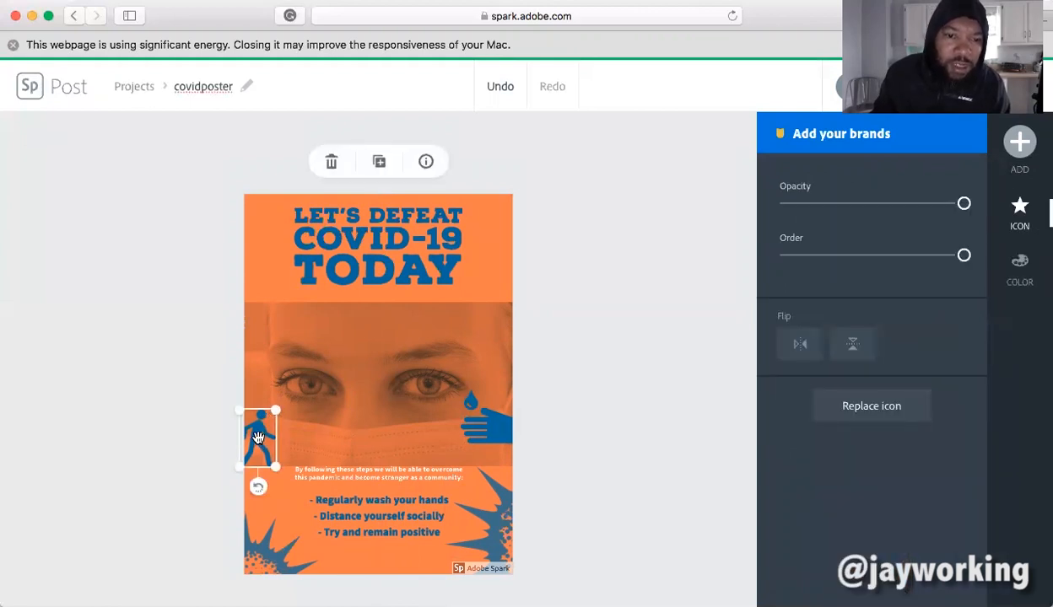
left_click(381, 164)
left_click_drag(271, 440, 321, 434)
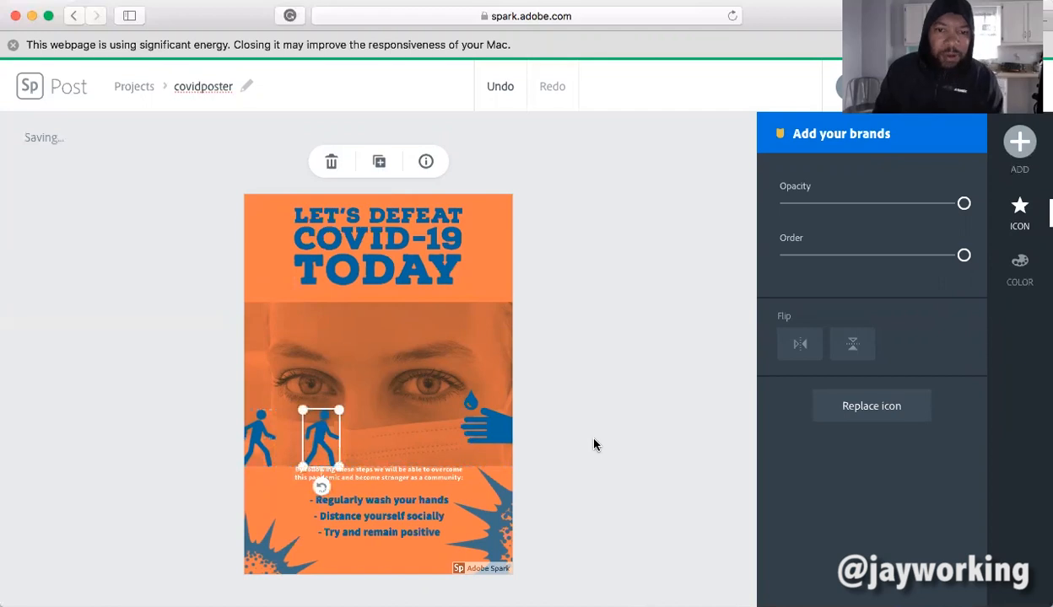
left_click(620, 378)
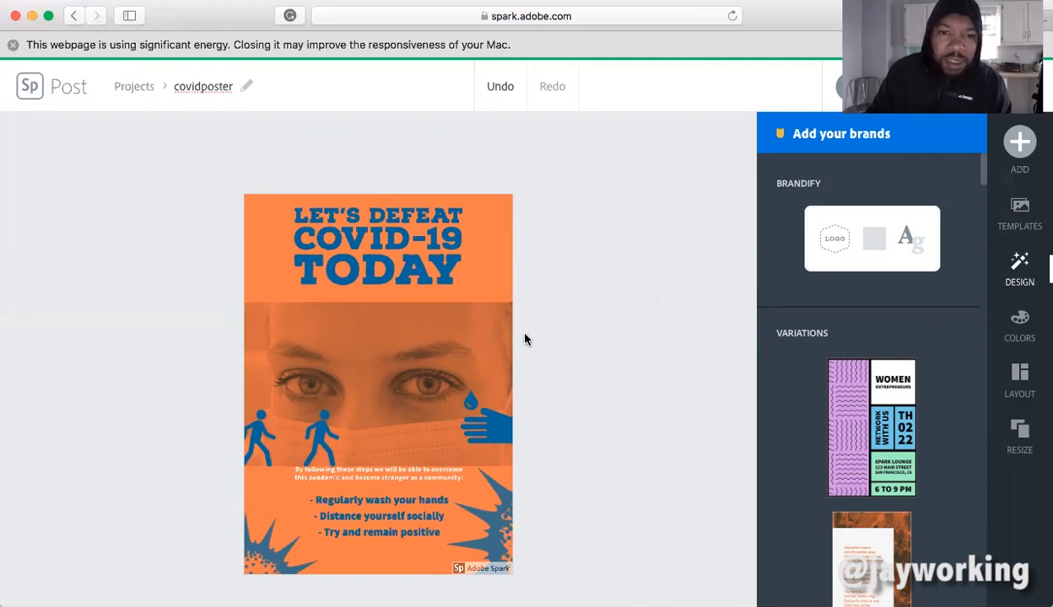
- Add a new "Stay Safe" text, fit it on one line and center it in the upper part of the photo
left_click(1017, 141)
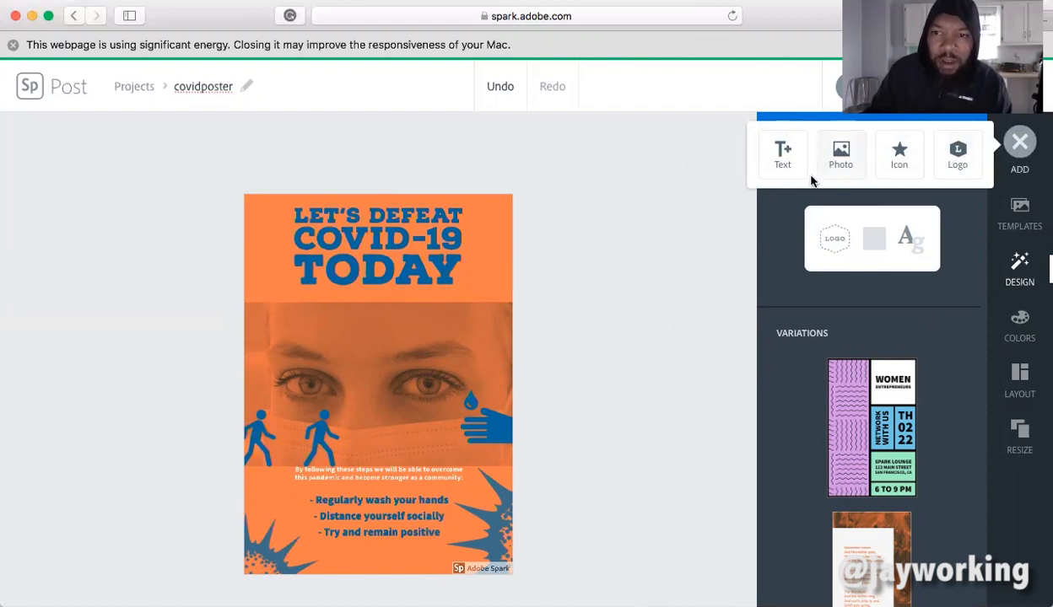
left_click(783, 156)
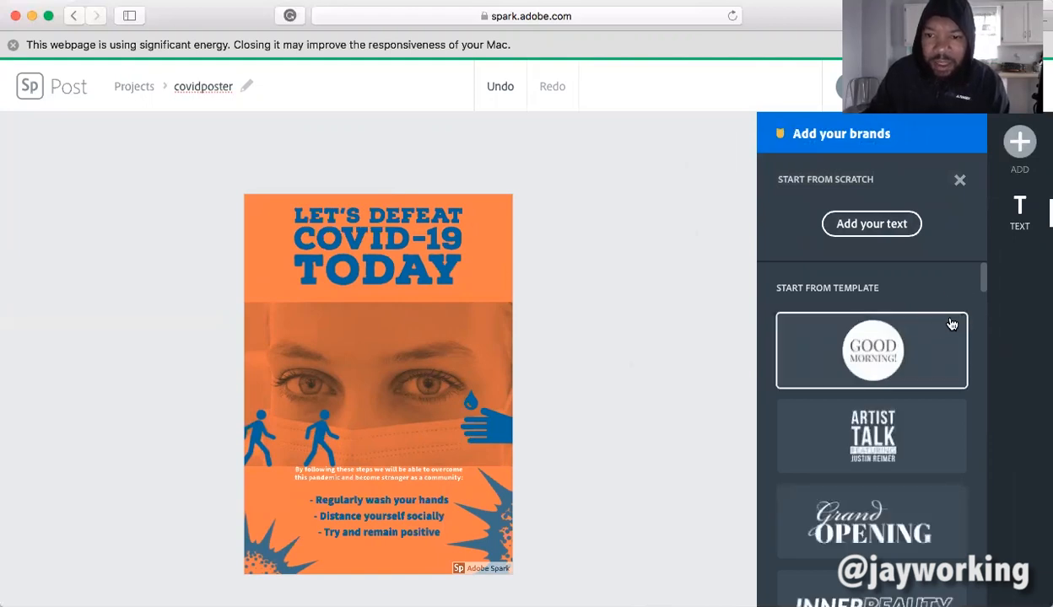
left_click_drag(986, 284, 970, 558)
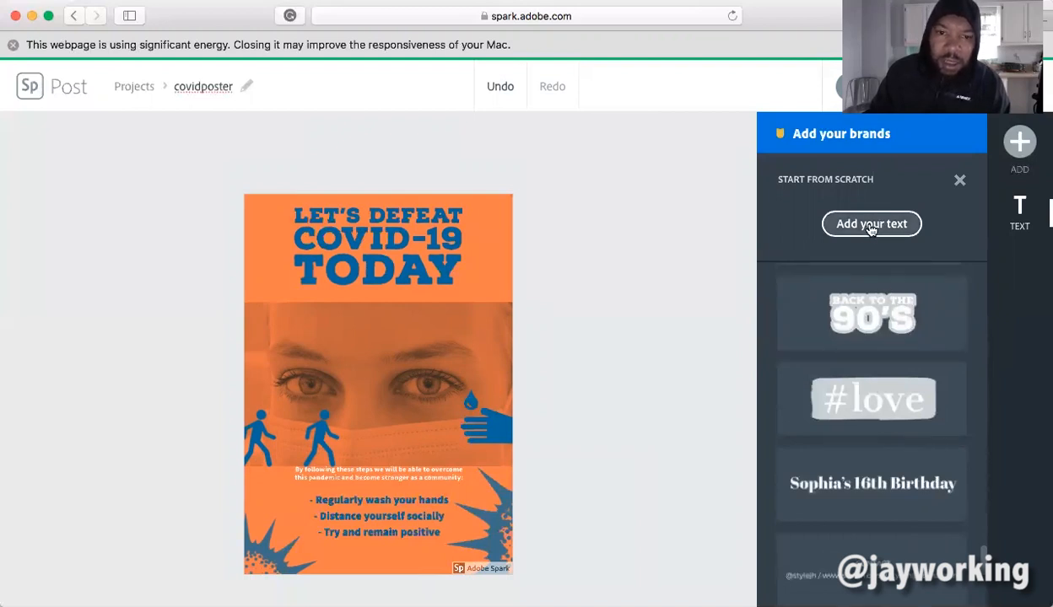
left_click(871, 223)
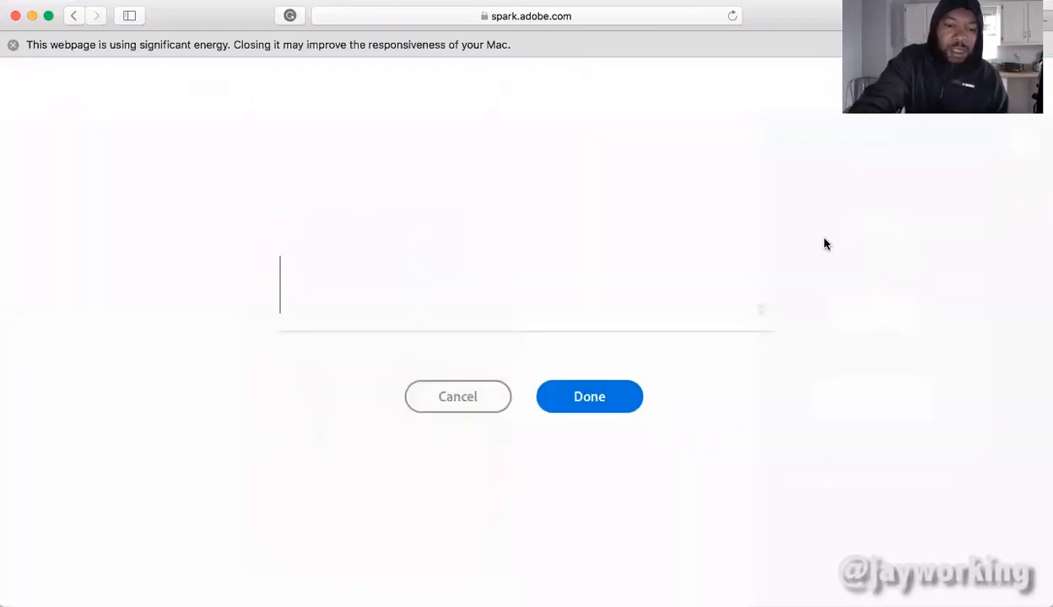
type("Stay")
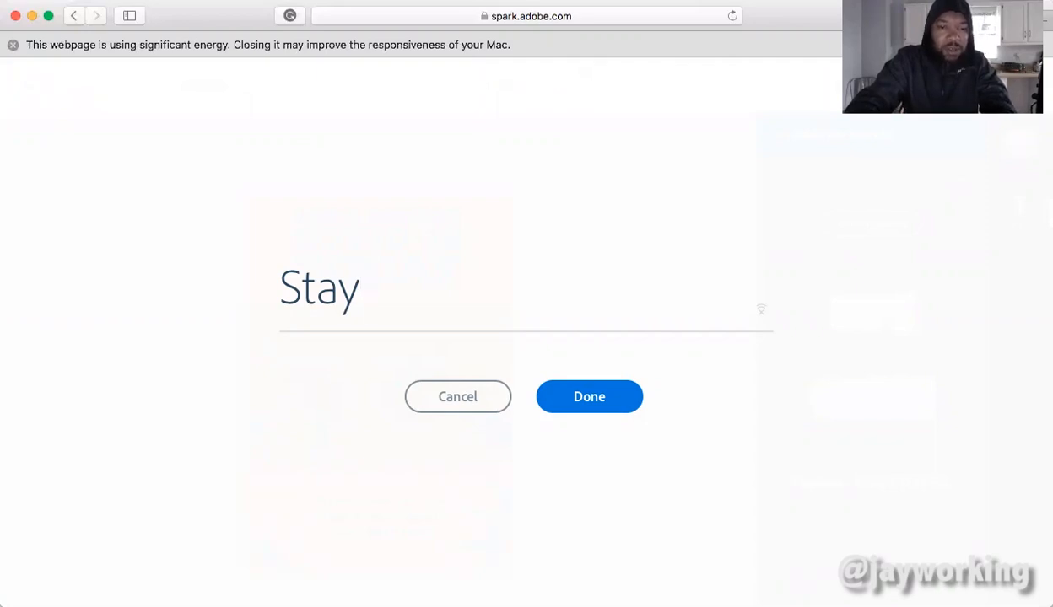
type("Safe")
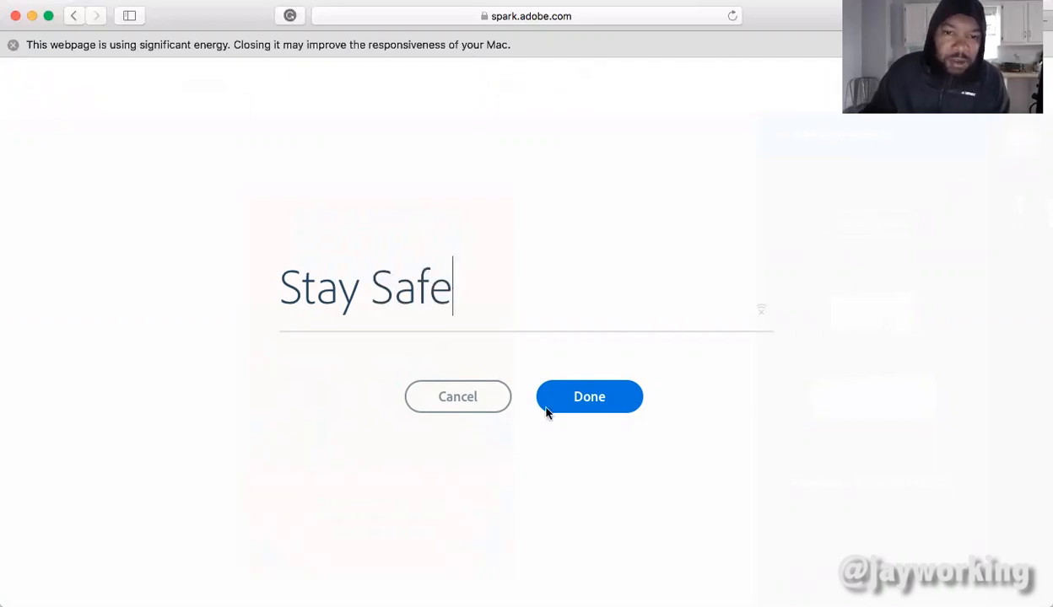
left_click(594, 402)
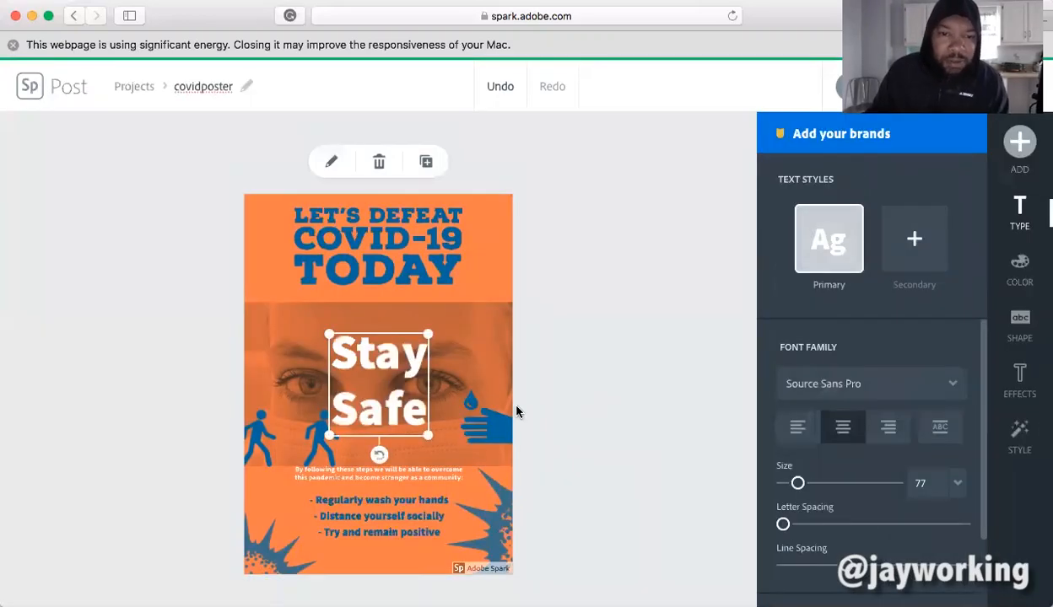
left_click_drag(430, 439, 491, 368)
left_click_drag(407, 358, 374, 341)
- Try Stint Ultra Expanded and Voltaire on the "Stay Safe" text, settle on Yellowtail Regular, and center it just below the photo's upper edge
left_click(927, 384)
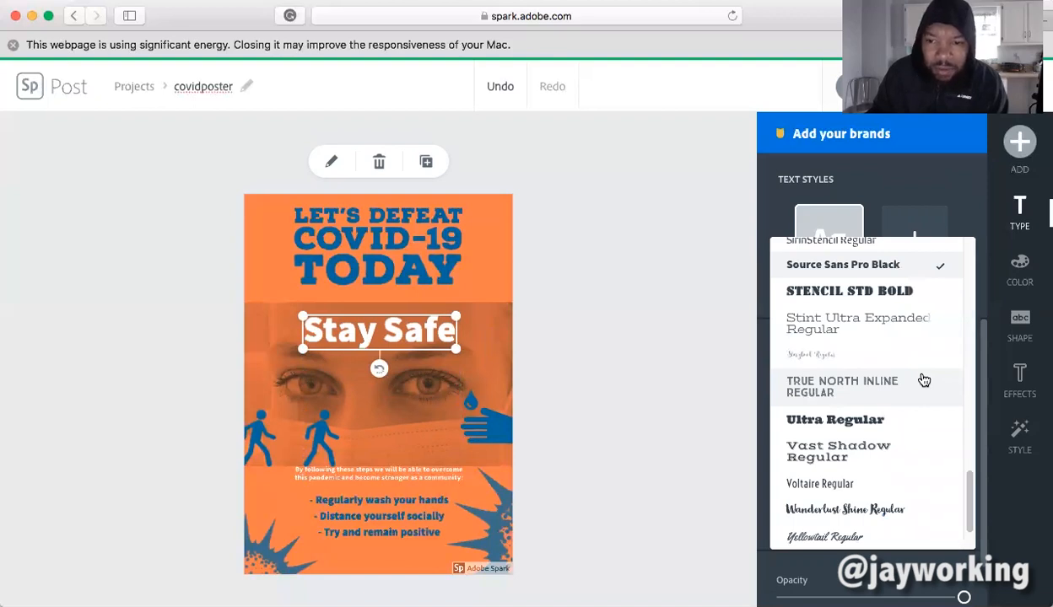
left_click(829, 331)
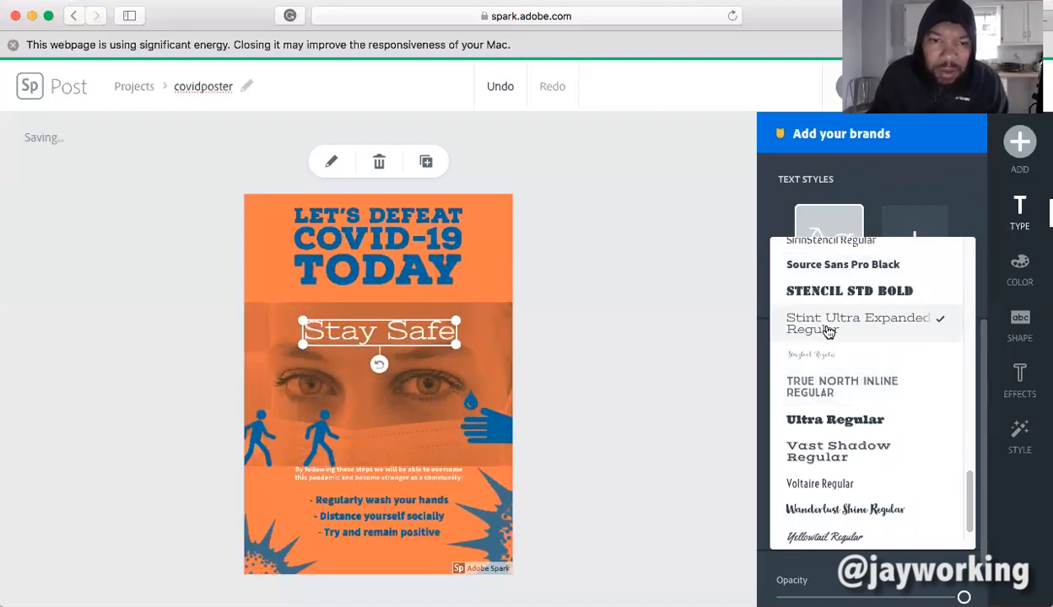
scroll(900, 358, "down", 1)
scroll(900, 358, "down", 1)
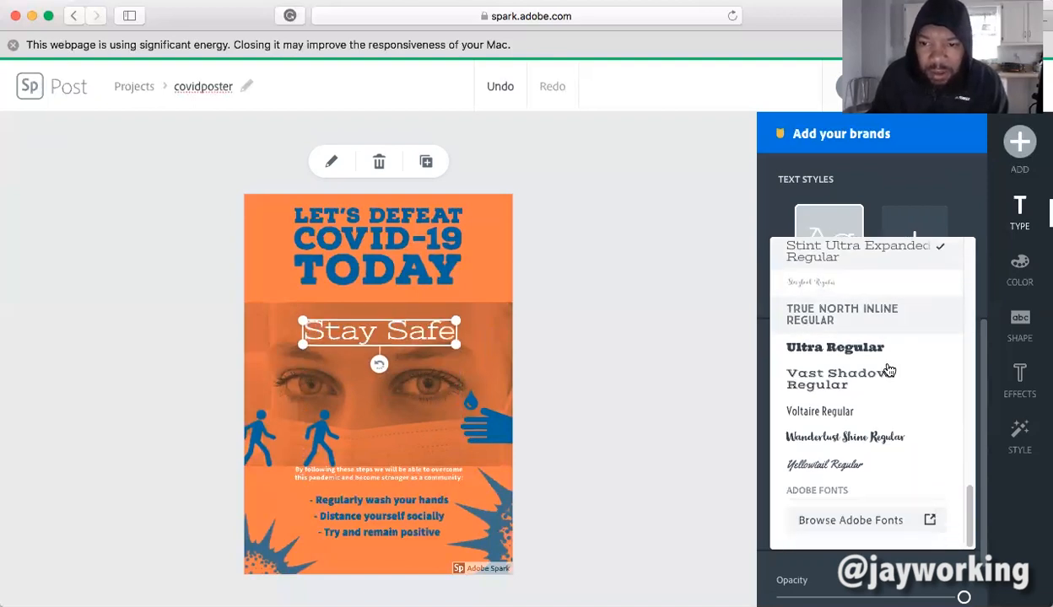
left_click(825, 469)
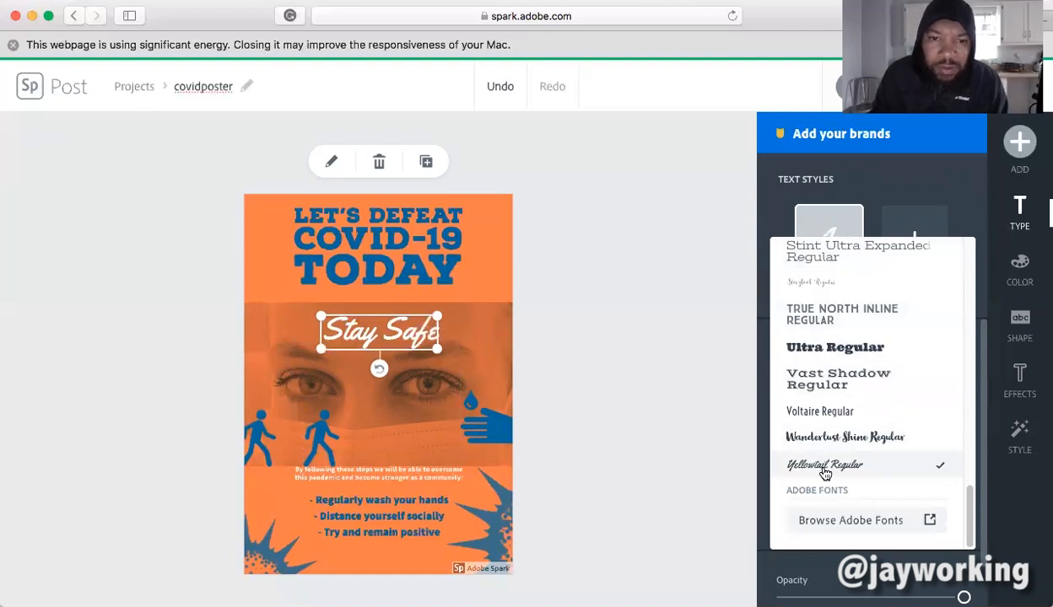
left_click(835, 411)
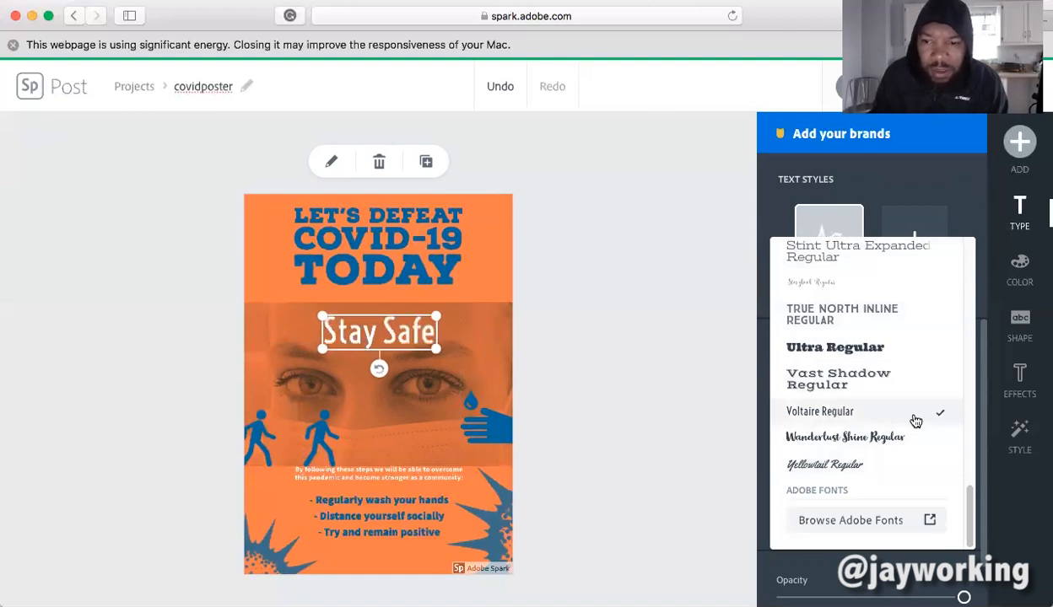
left_click(830, 473)
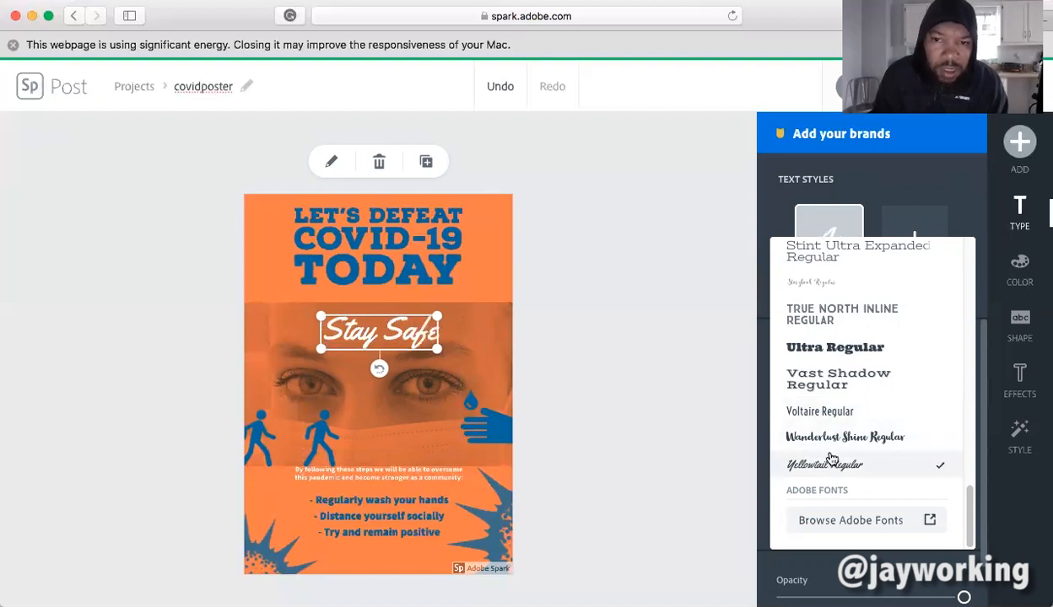
left_click(681, 213)
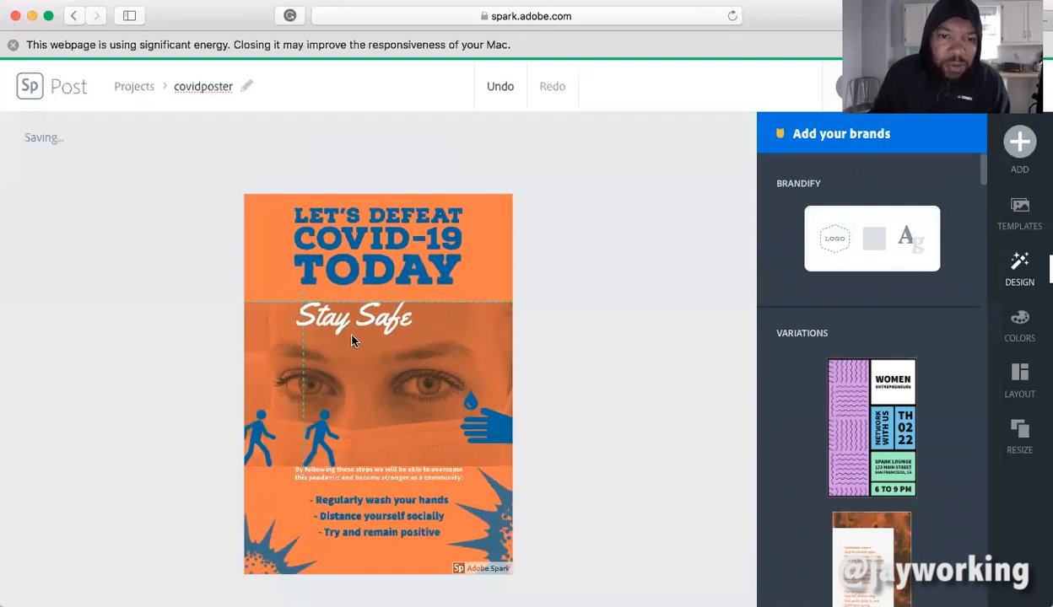
left_click_drag(382, 333, 390, 334)
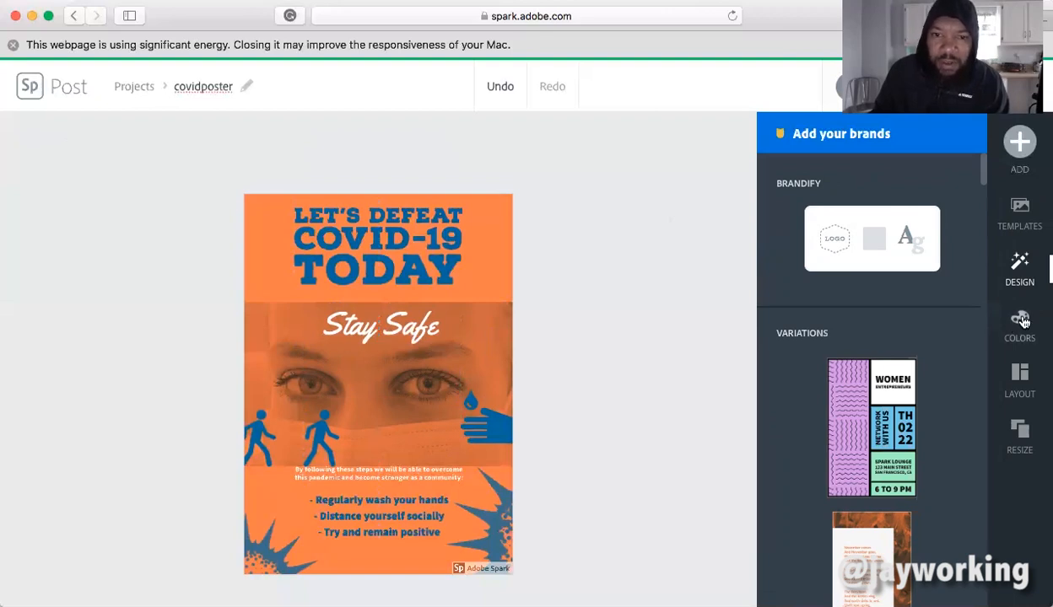
- Try grey, a salmon tone and dark brown on the "Stay Safe" text, then settle on burnt orange
left_click(999, 321)
left_click_drag(984, 208, 976, 170)
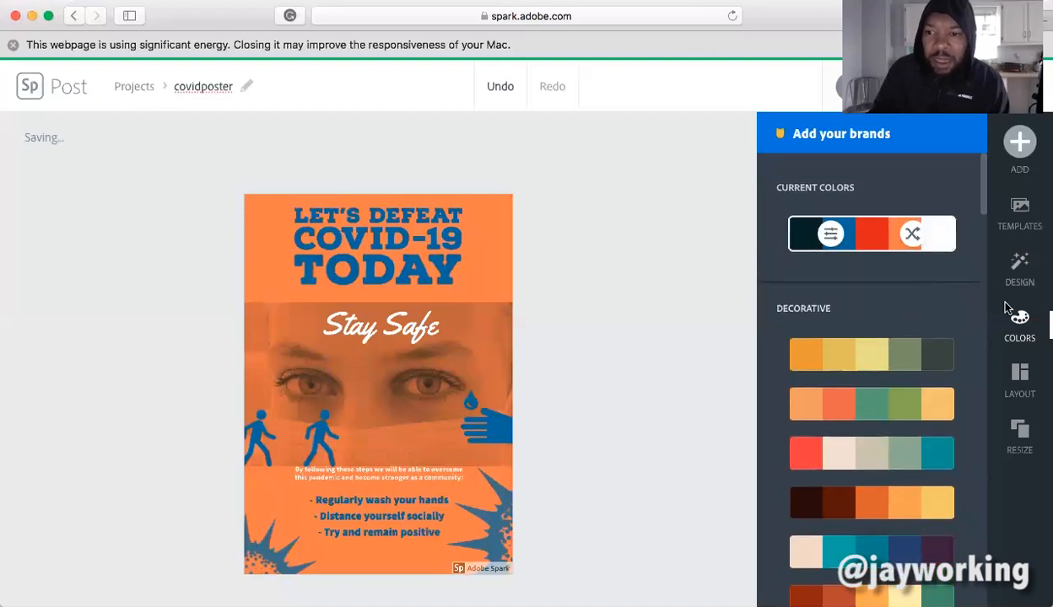
left_click(413, 331)
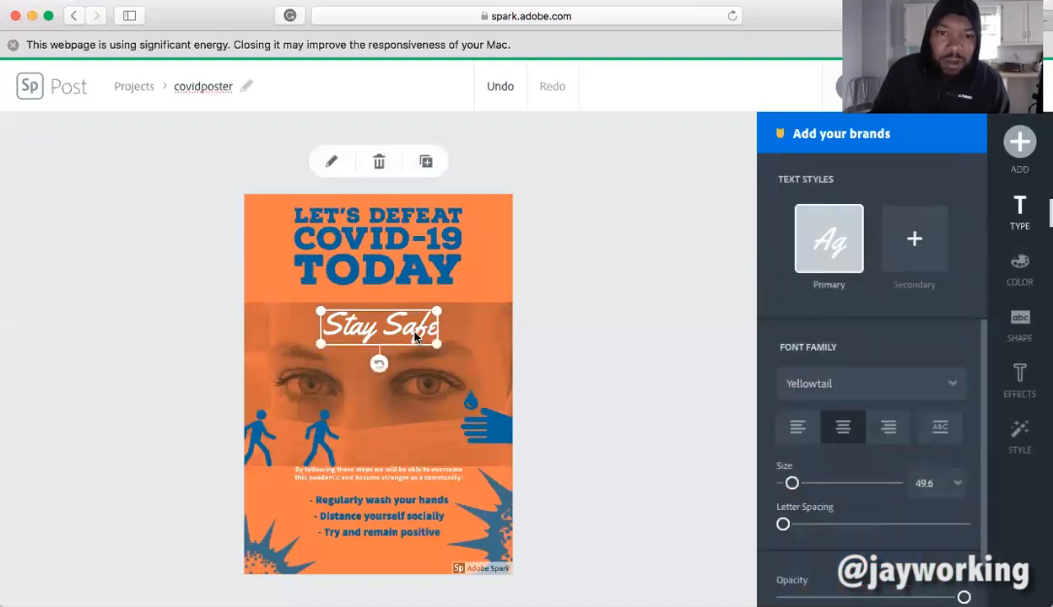
left_click(1018, 269)
left_click_drag(984, 348, 972, 441)
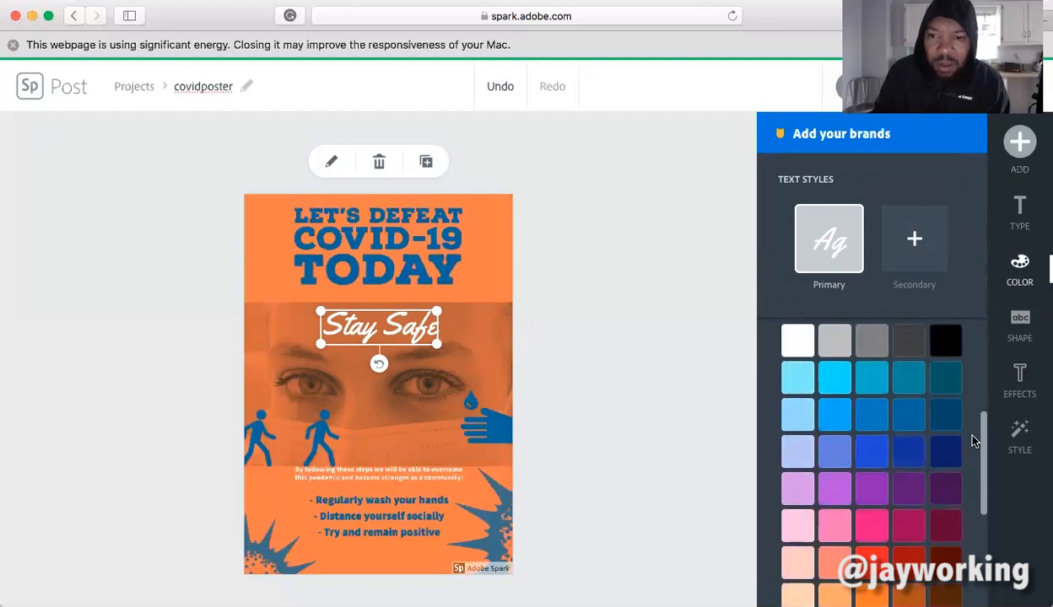
left_click(833, 343)
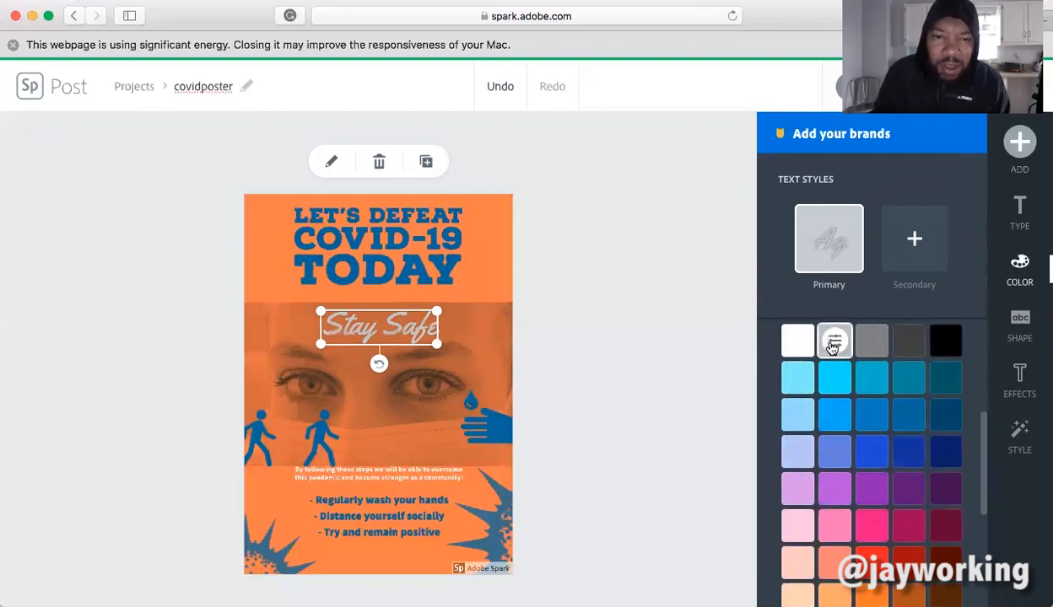
left_click(835, 565)
left_click(909, 597)
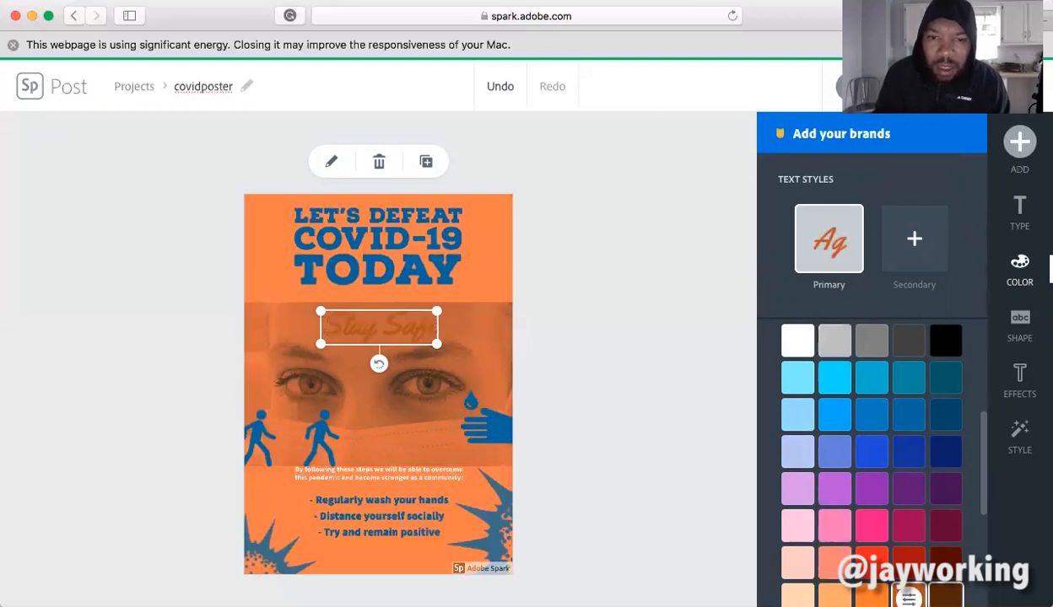
left_click(946, 597)
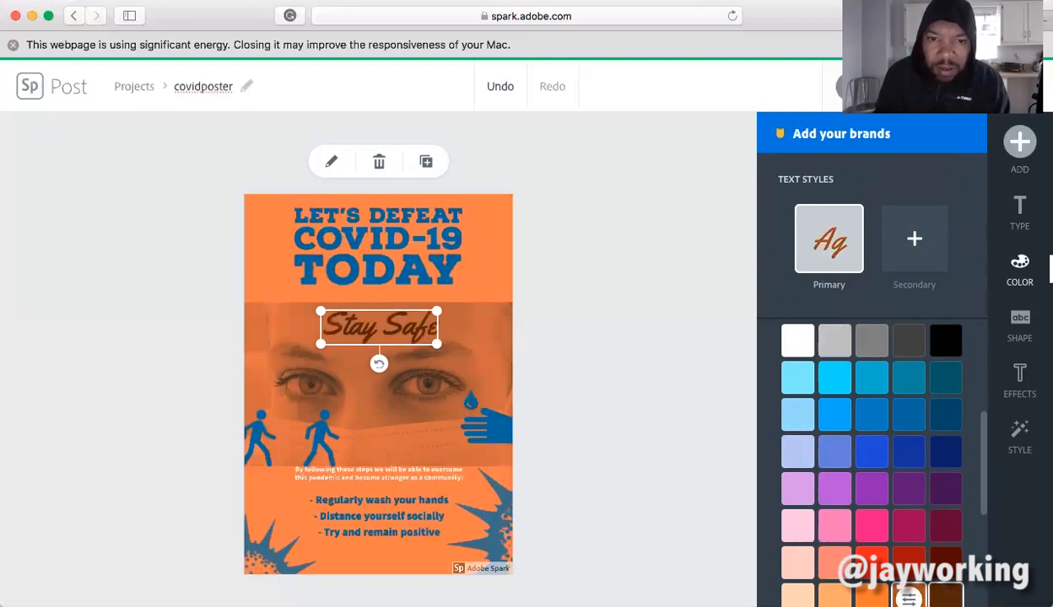
left_click(908, 597)
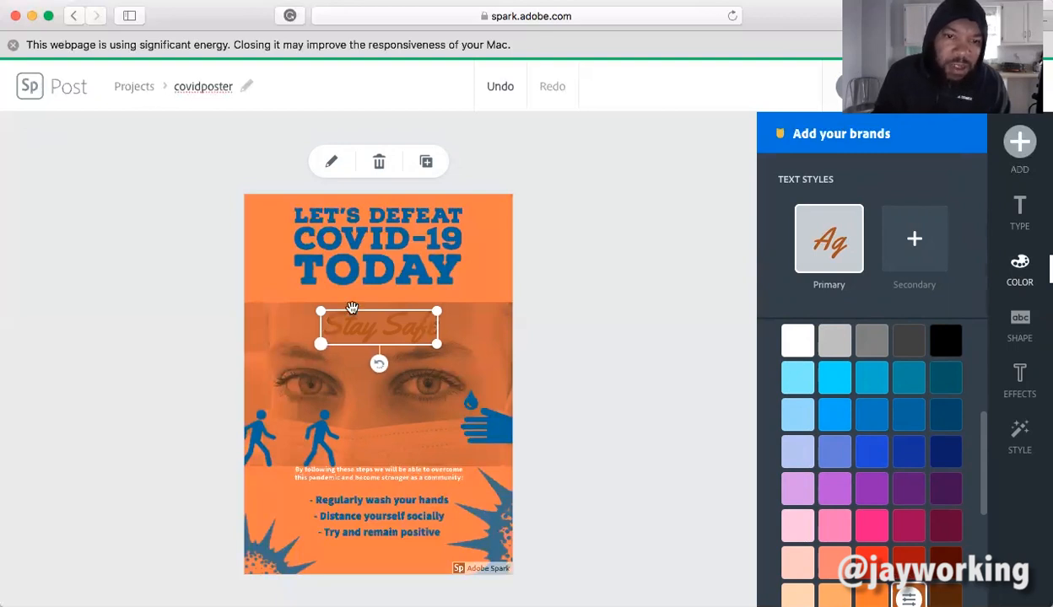
- Enlarge the "Stay Safe" text to size 68.5, rotate it to read vertically downward and place it along the flyer's left edge
left_click_drag(317, 347, 355, 322)
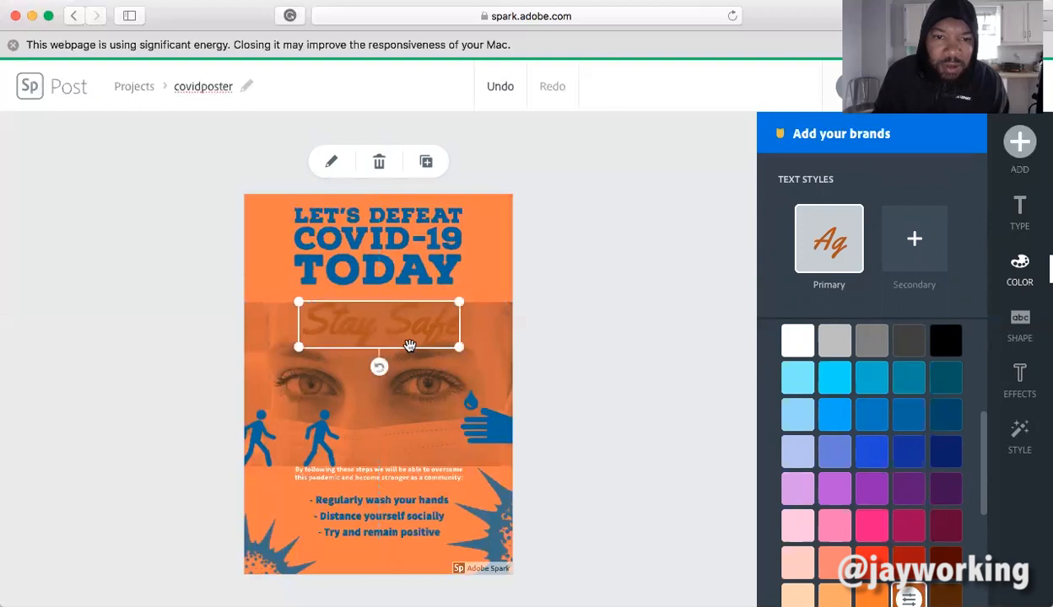
left_click(621, 384)
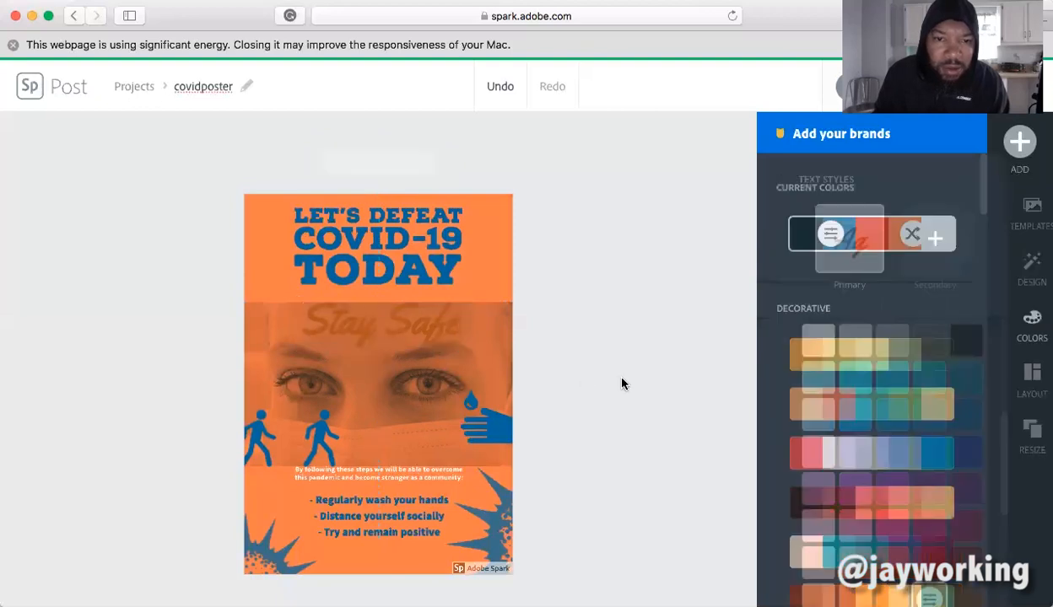
left_click(443, 337)
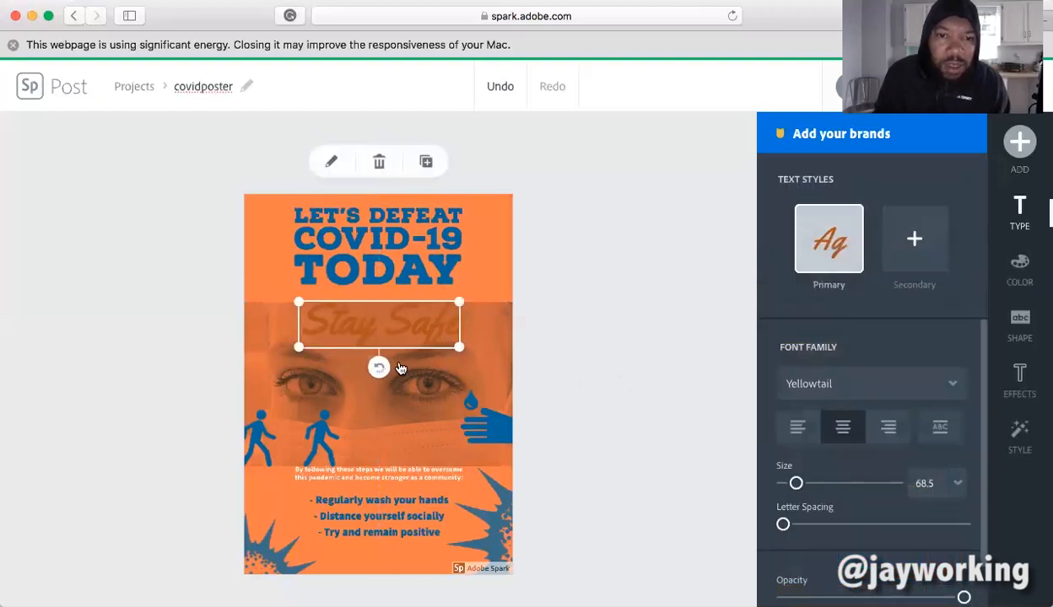
left_click_drag(378, 367, 306, 327)
left_click_drag(368, 344, 243, 326)
left_click_drag(243, 317, 244, 318)
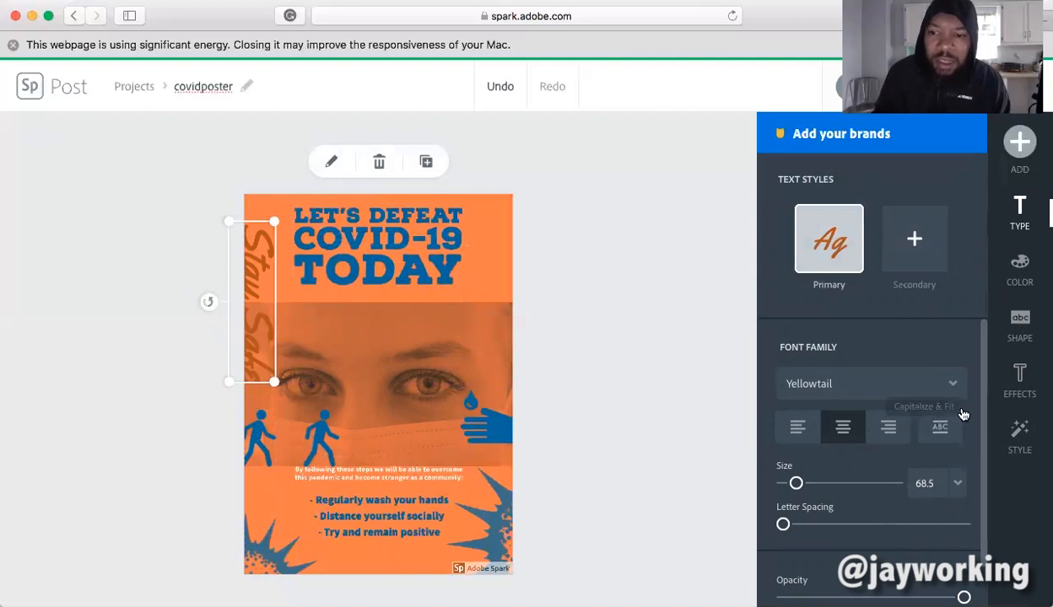
- Lower the vertical "Stay Safe" text's opacity to a little under half and shift it slightly right, beside the headline
left_click_drag(963, 597, 864, 595)
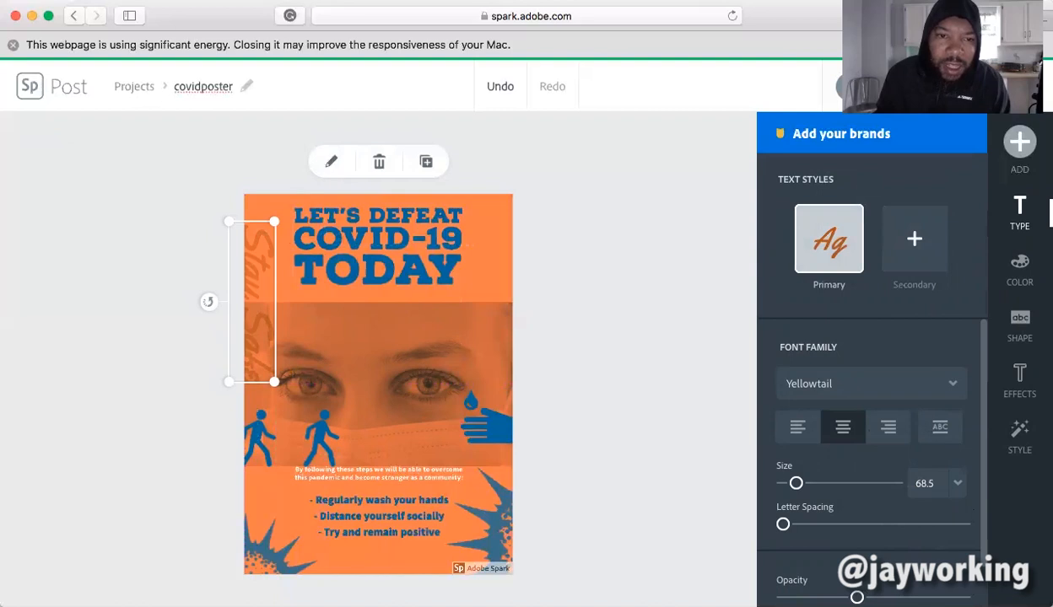
left_click(686, 426)
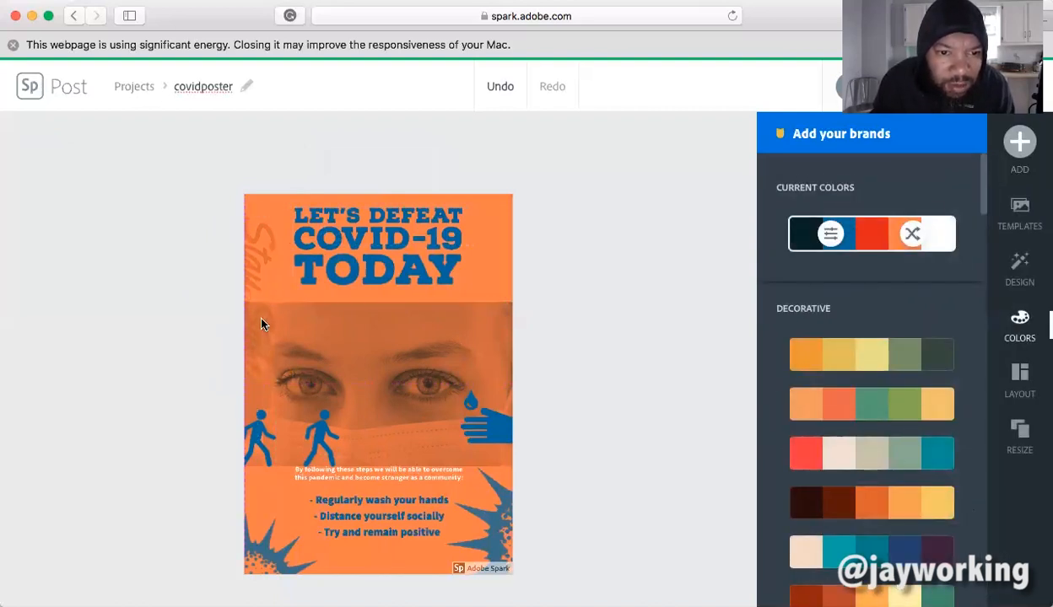
left_click_drag(253, 341, 275, 344)
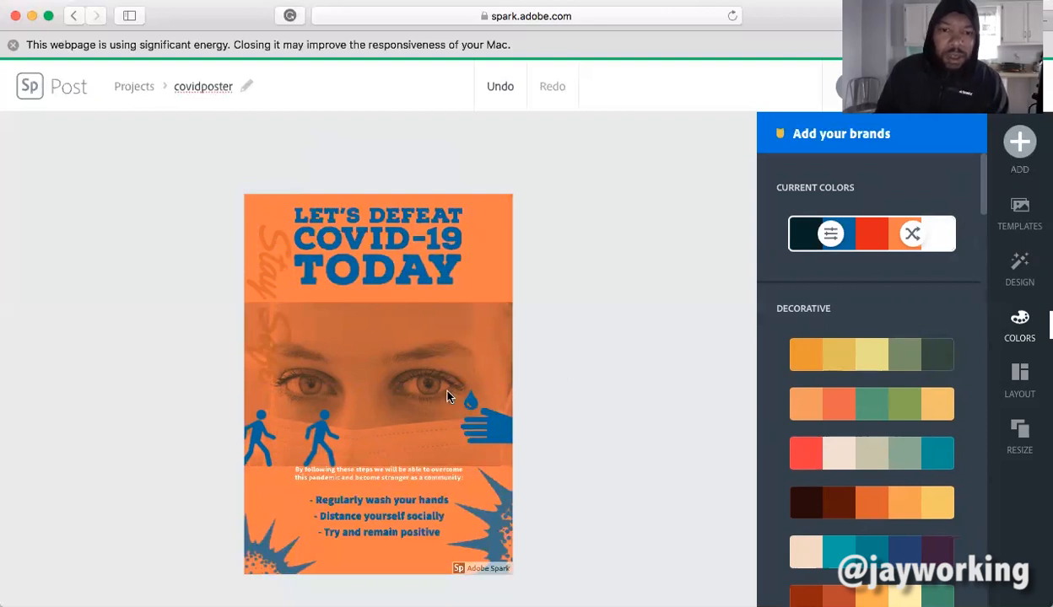
left_click(430, 287)
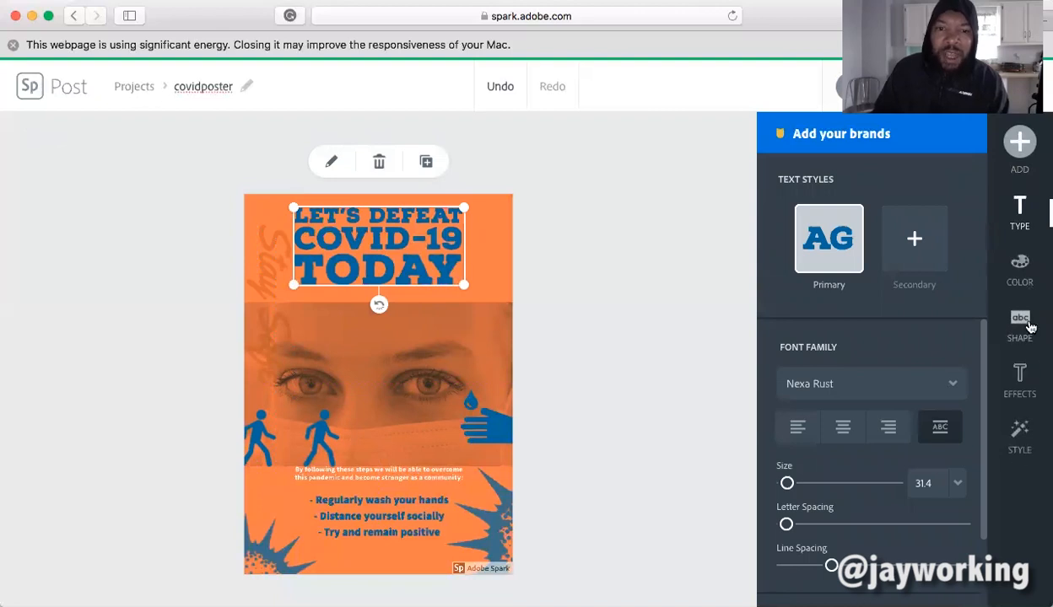
left_click(495, 330)
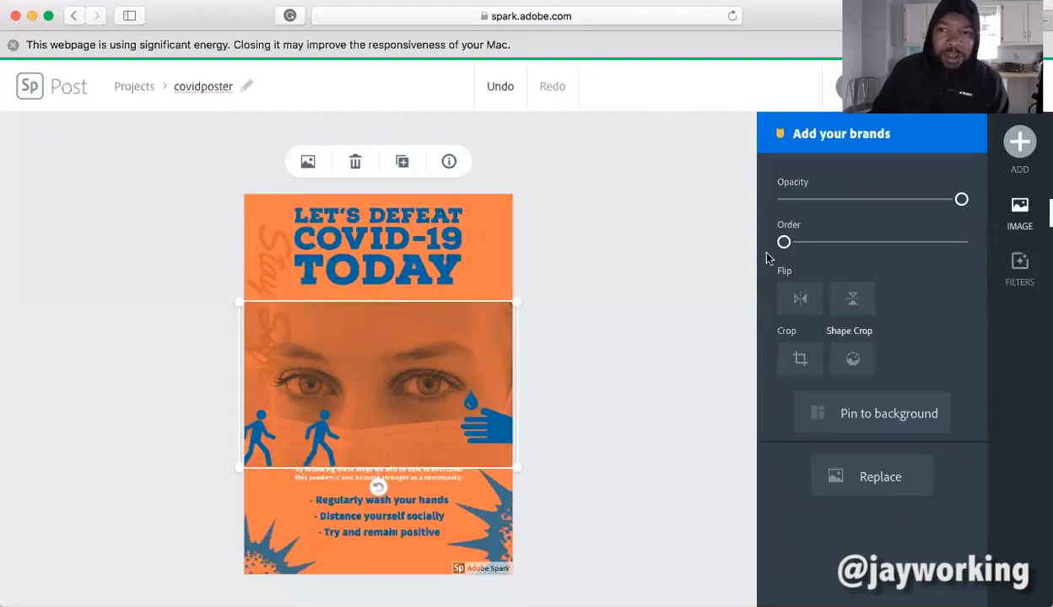
left_click(1021, 150)
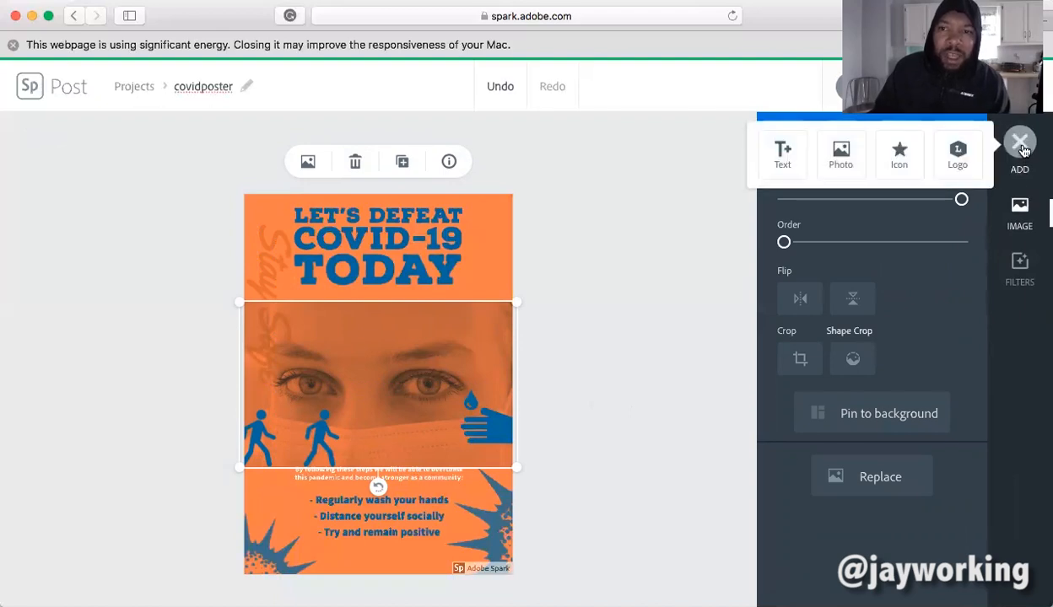
left_click(551, 299)
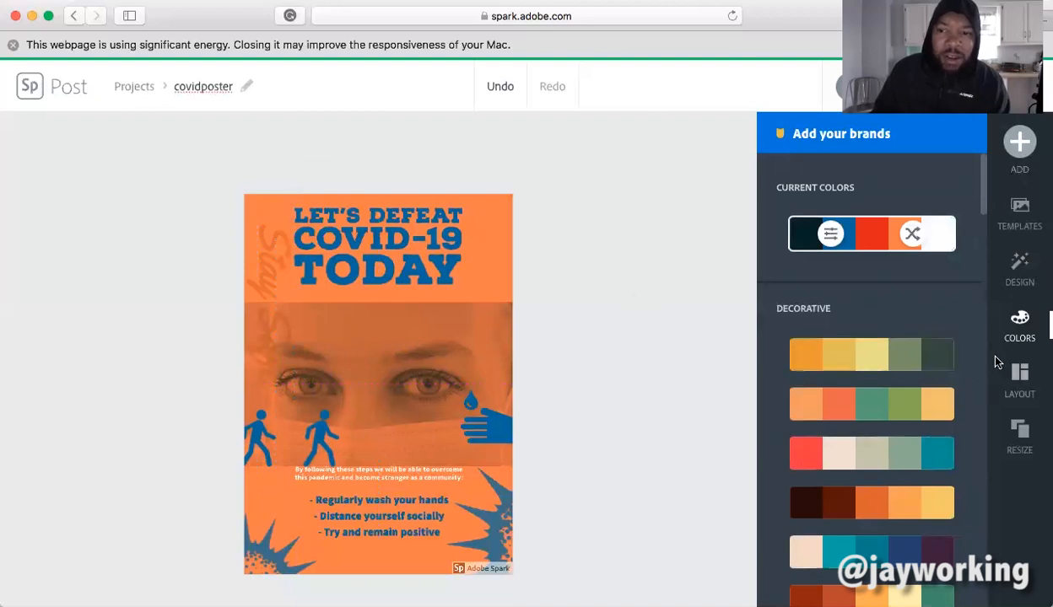
- Try several multi-cell background layouts on the flyer, including column, stacked-row and mixed grid arrangements
left_click(1021, 379)
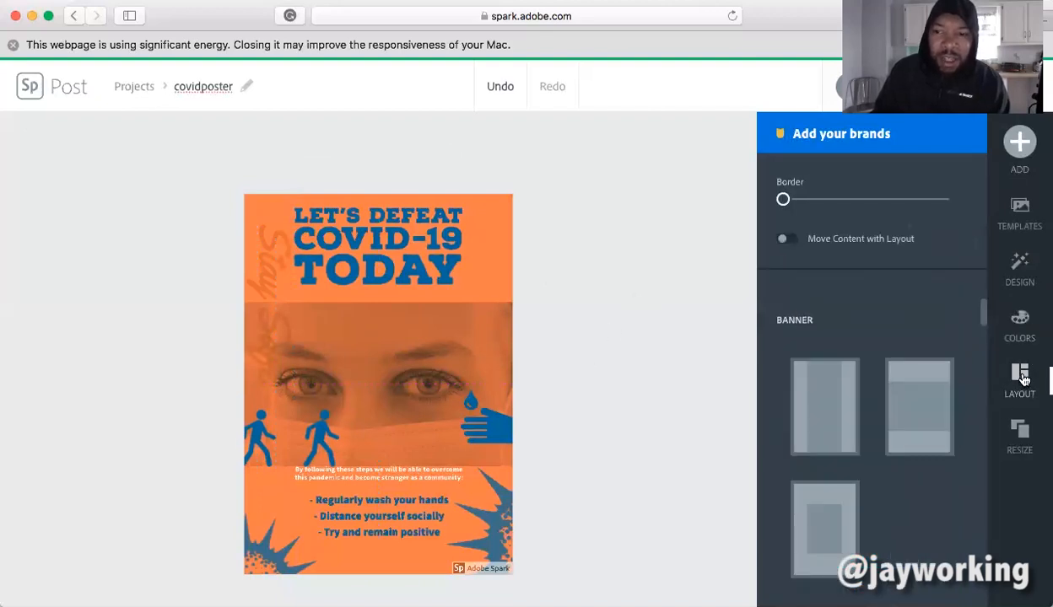
left_click_drag(984, 310, 985, 373)
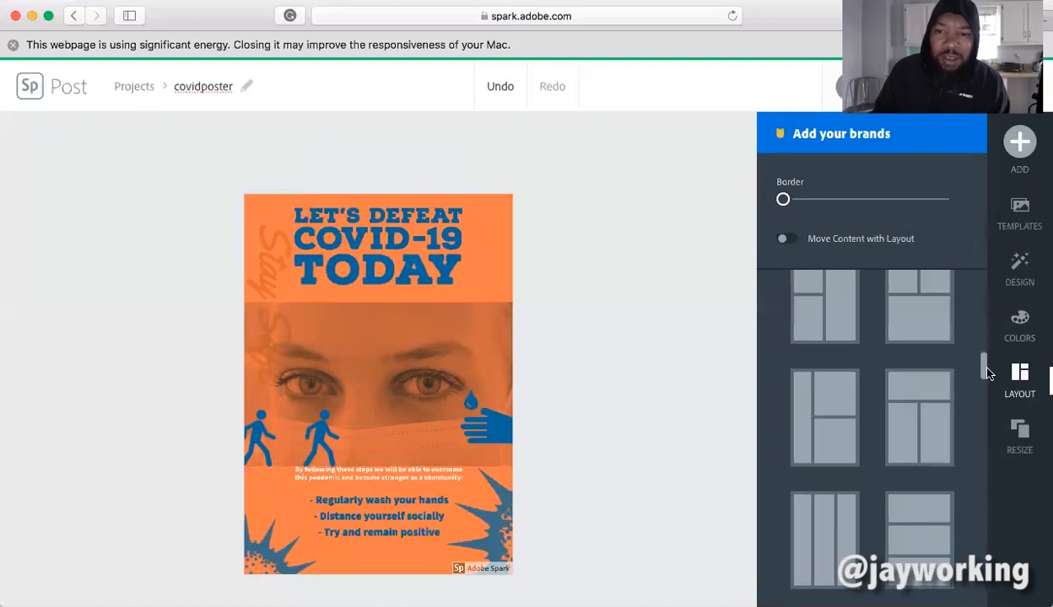
left_click(818, 424)
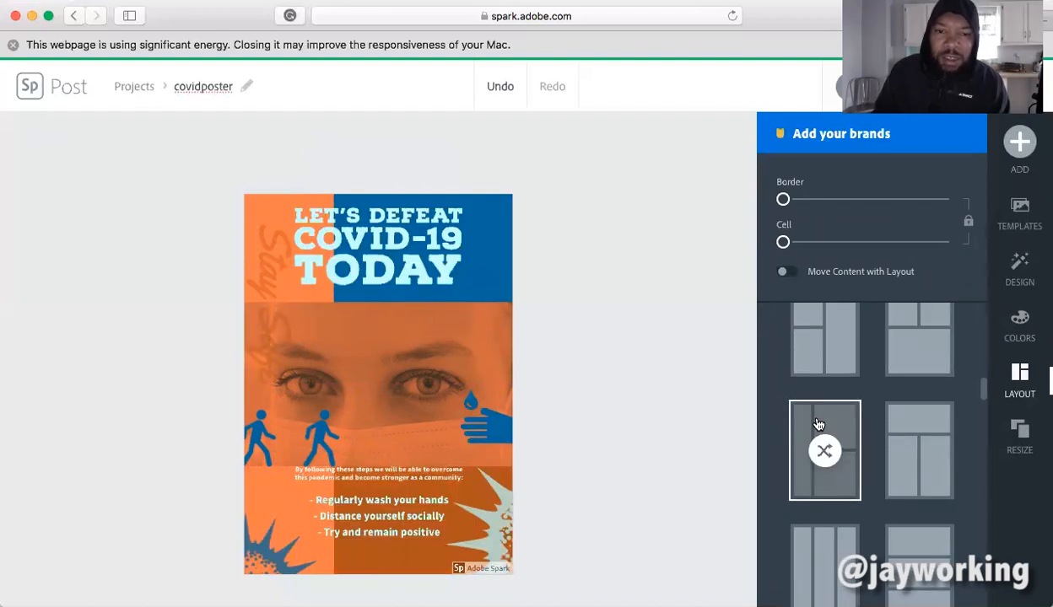
left_click(924, 435)
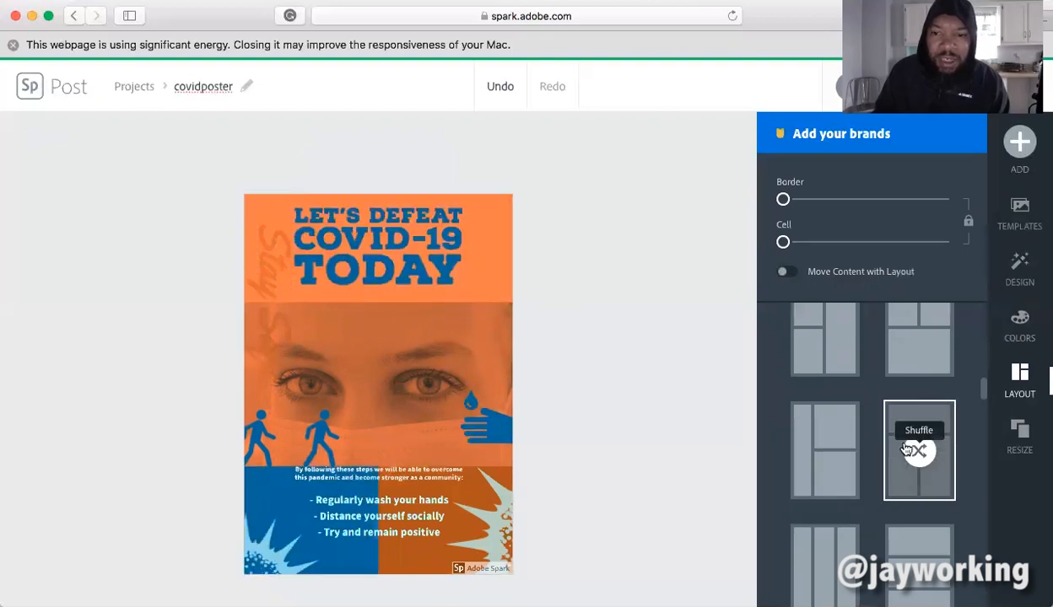
left_click(831, 555)
left_click(918, 557)
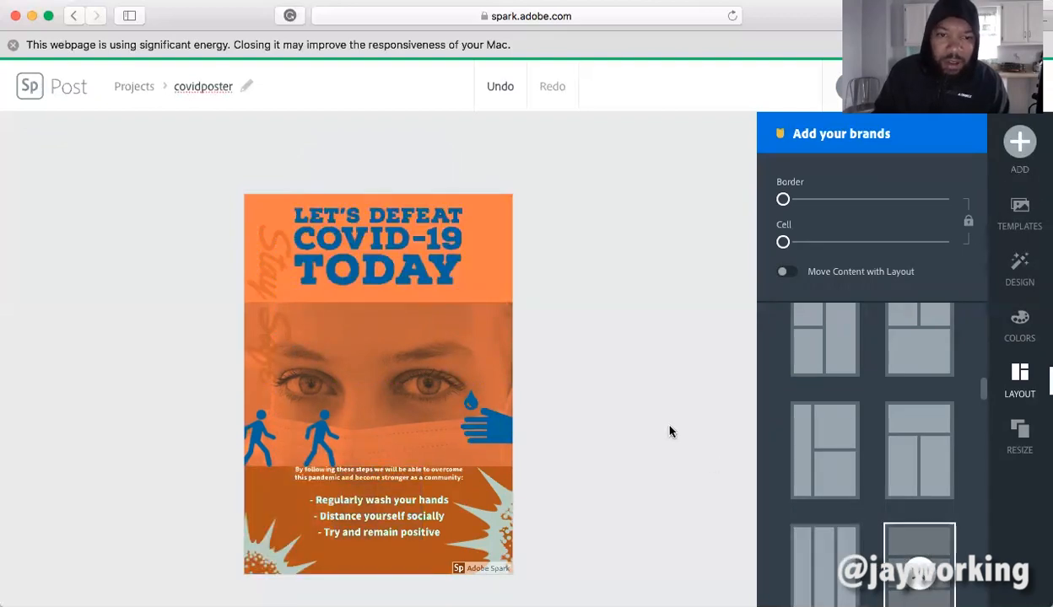
left_click_drag(982, 388, 985, 424)
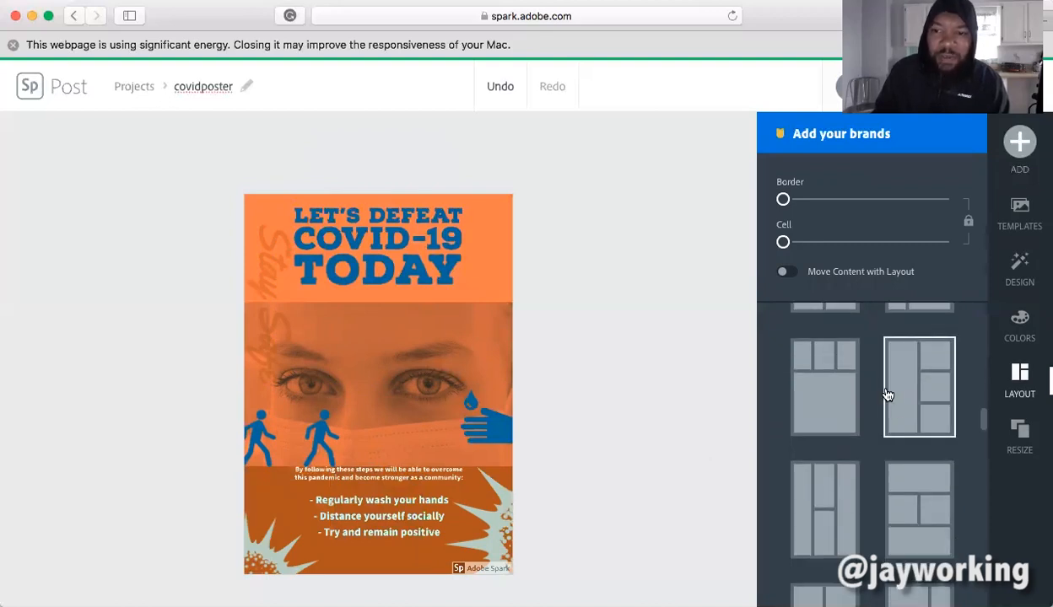
left_click(894, 395)
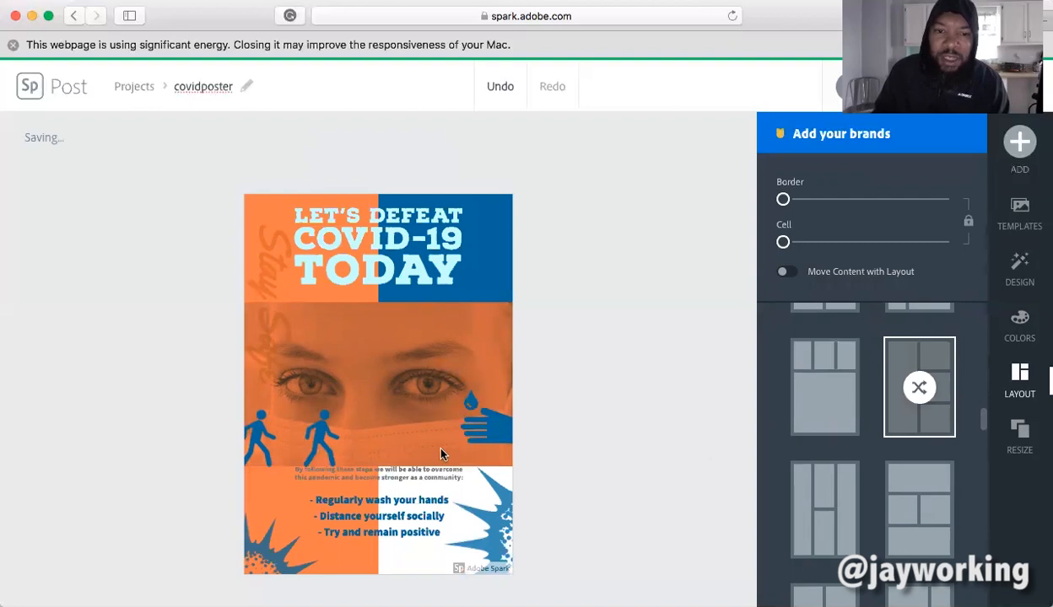
left_click(831, 516)
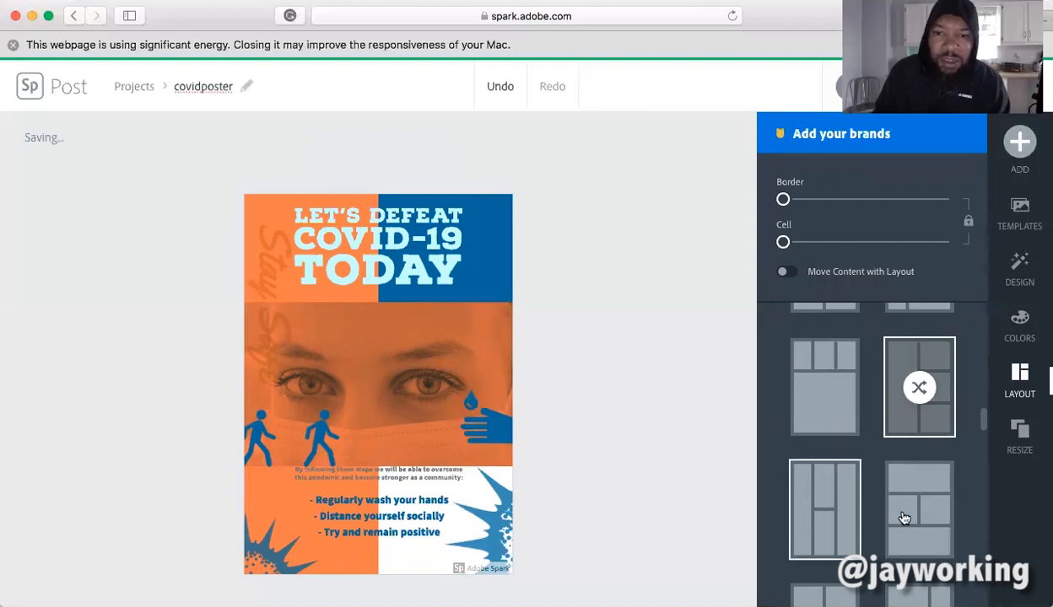
left_click(833, 419)
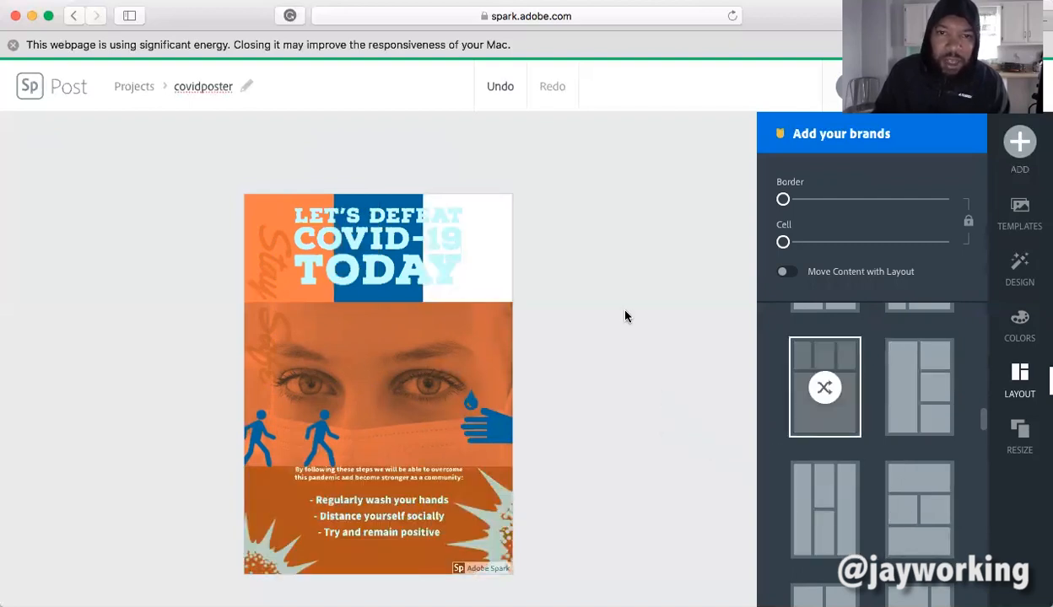
- Undo all the layout changes back to the solid orange background
left_click(497, 89)
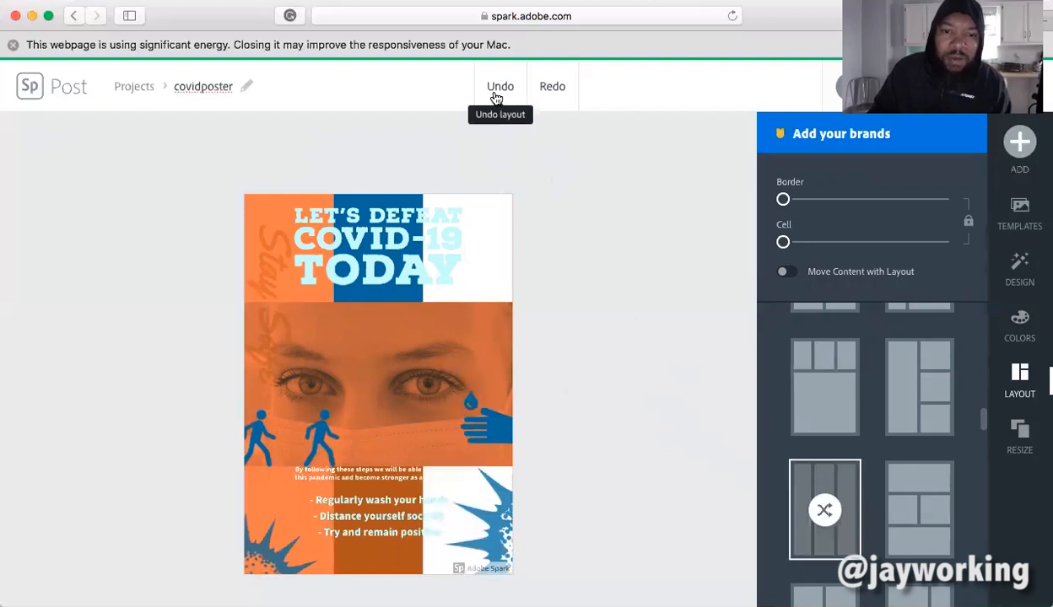
left_click(498, 91)
left_click(496, 95)
left_click(497, 96)
left_click(497, 96)
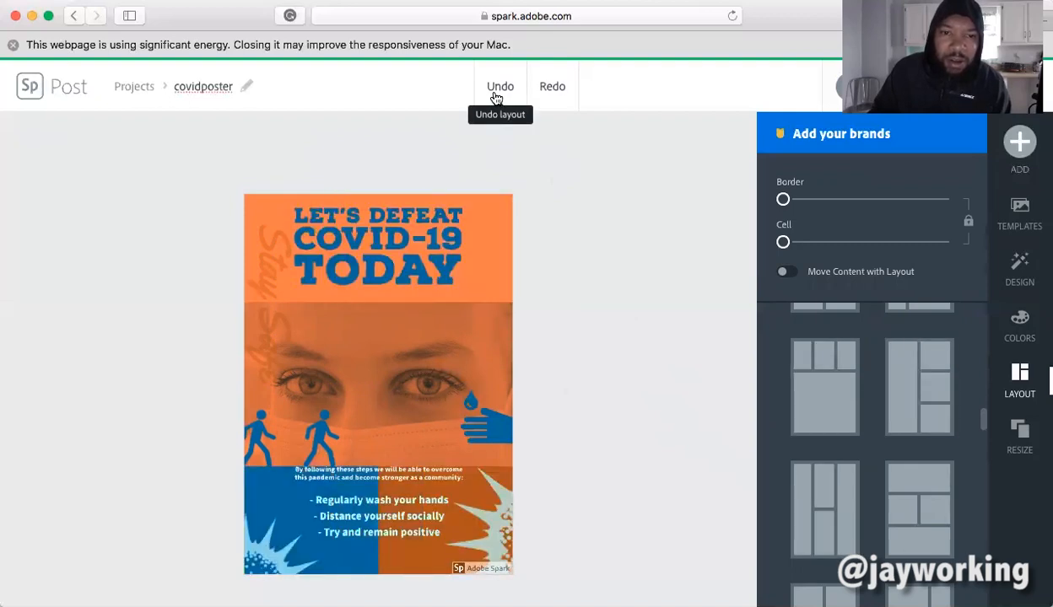
left_click(497, 97)
left_click(497, 96)
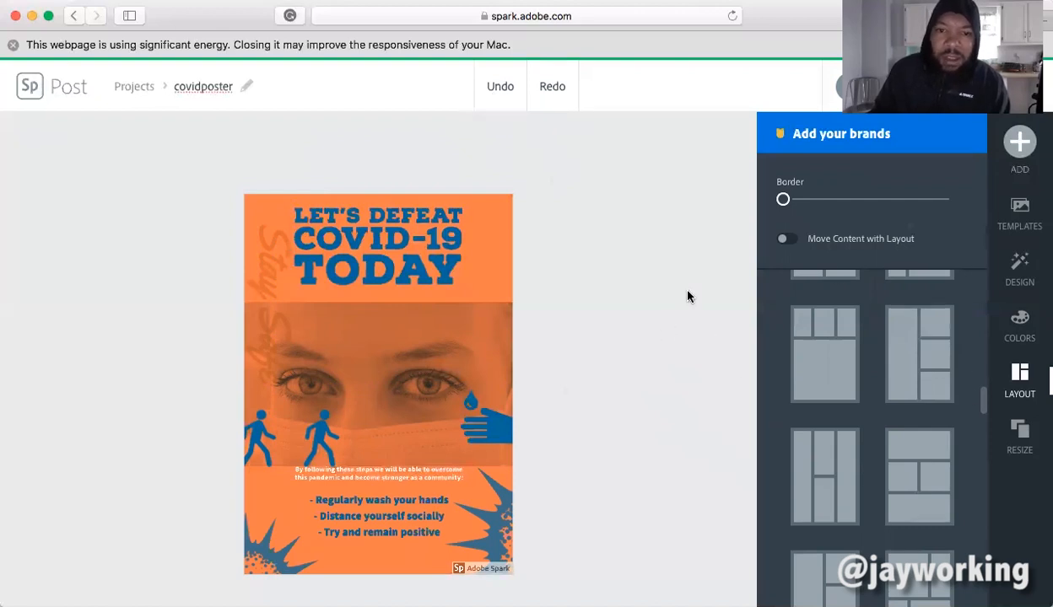
- Shuffle the current palette across the flyer several times, then undo the last shuffle to return to the blue-background version
left_click(1025, 319)
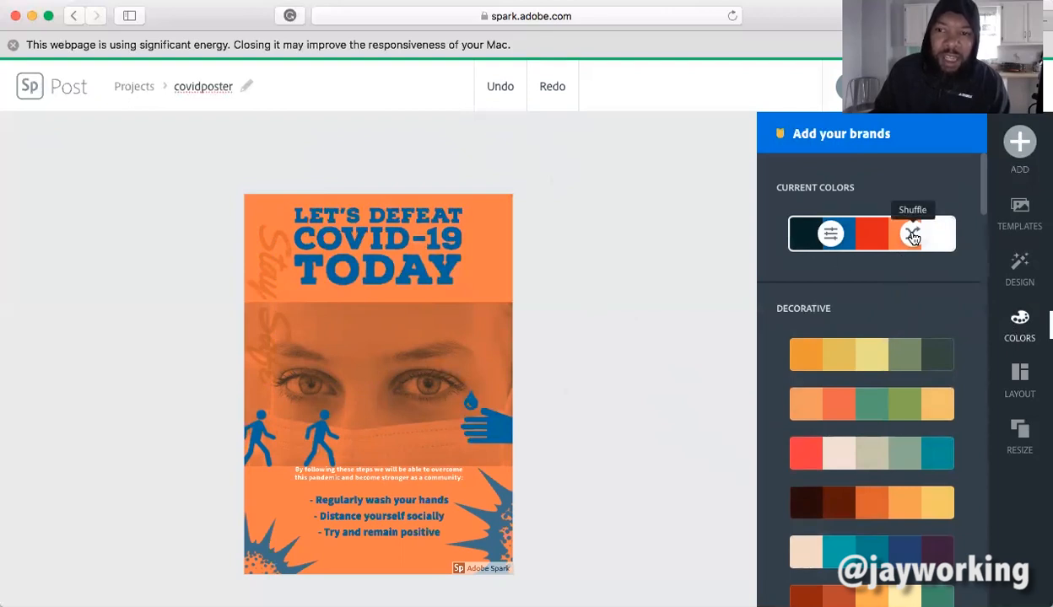
left_click(912, 238)
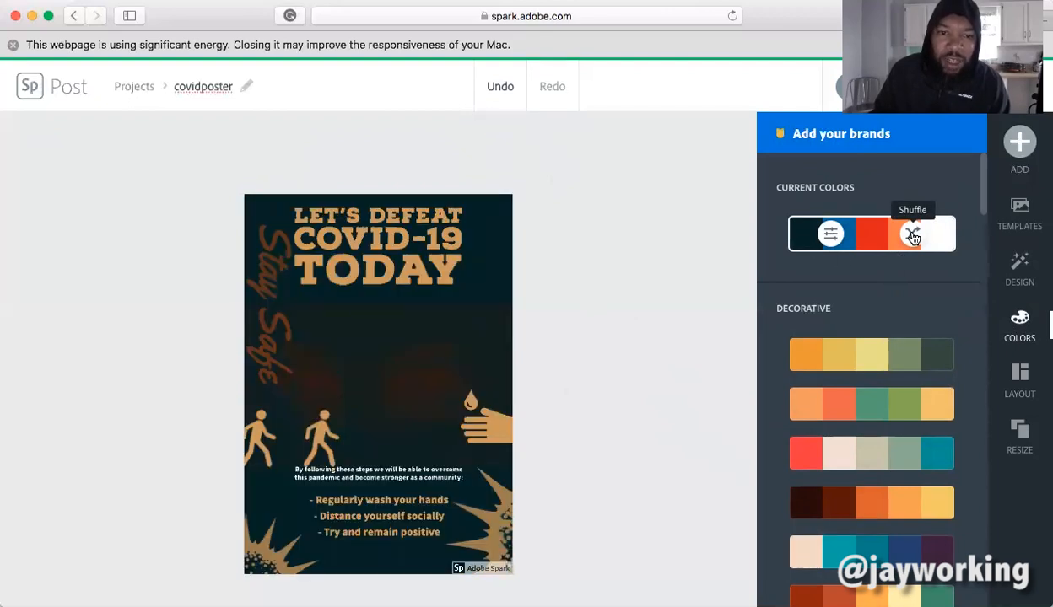
left_click(913, 238)
left_click(912, 238)
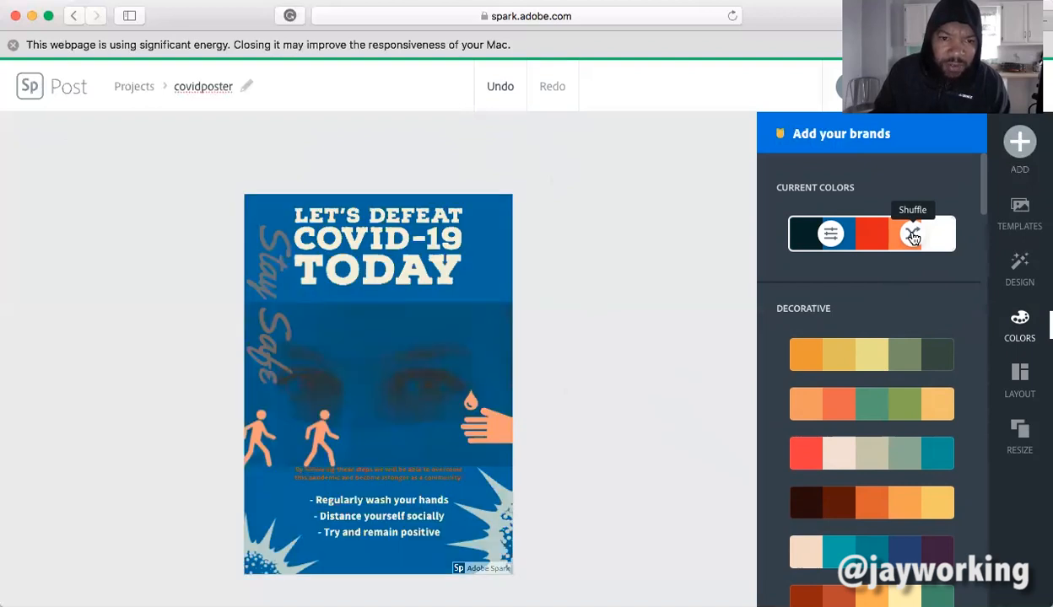
left_click(912, 238)
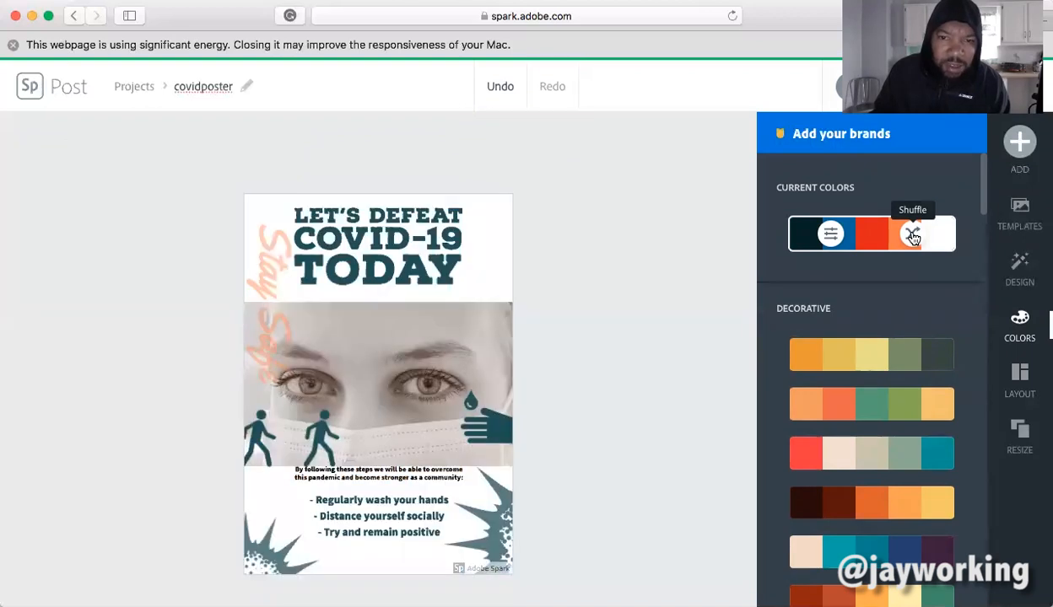
left_click(503, 99)
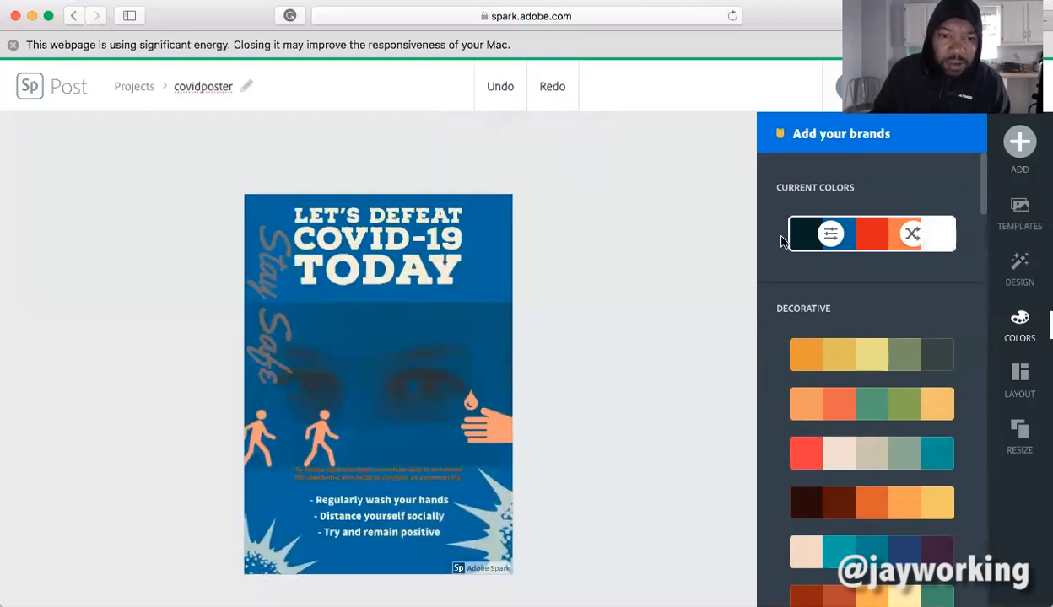
- Shuffle the current palette once, and try the first three decorative palettes on the flyer
left_click(914, 236)
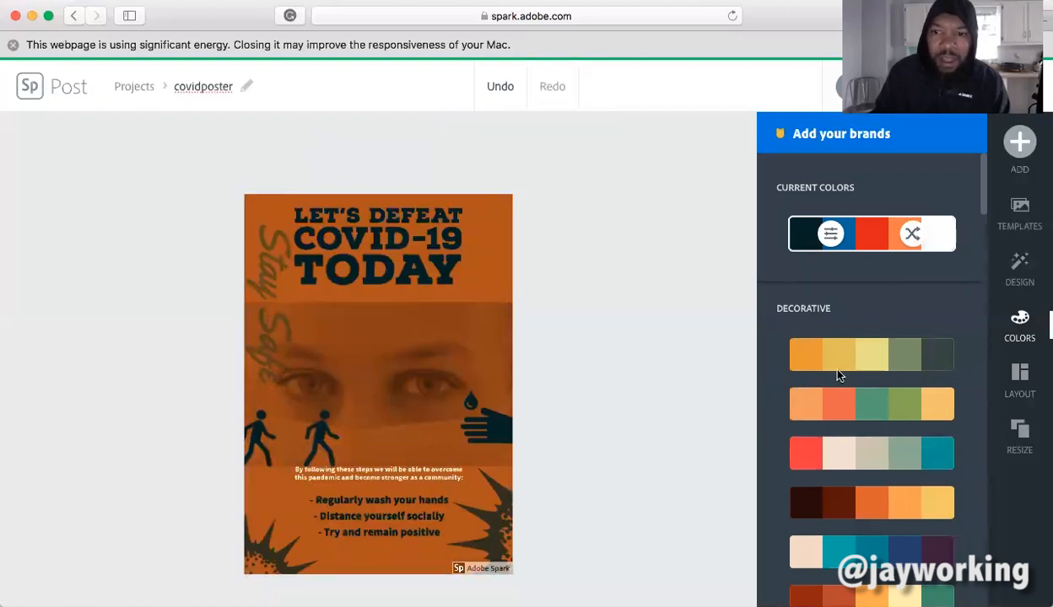
left_click(868, 360)
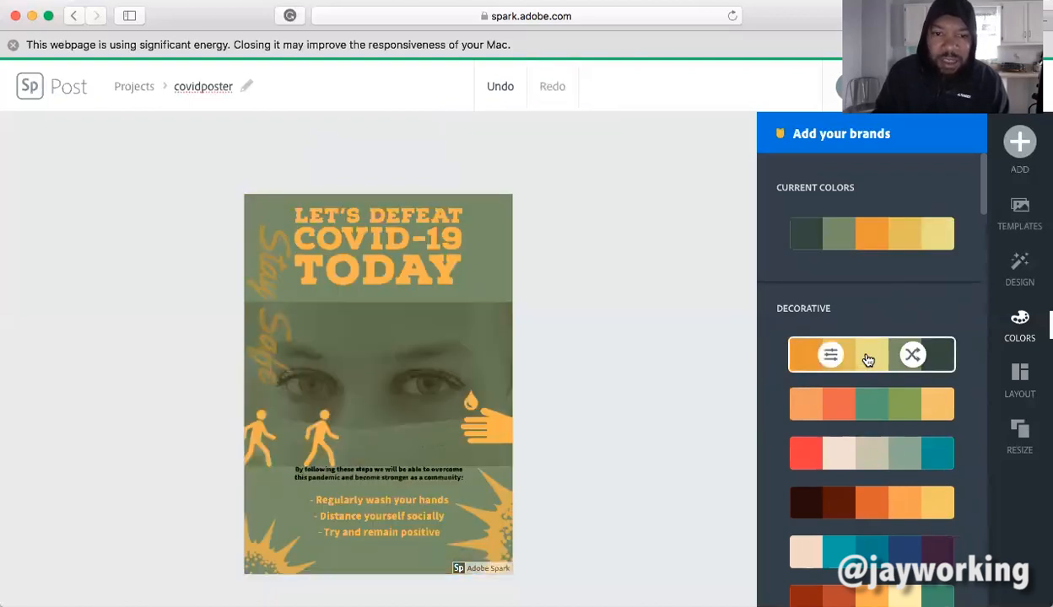
left_click(866, 408)
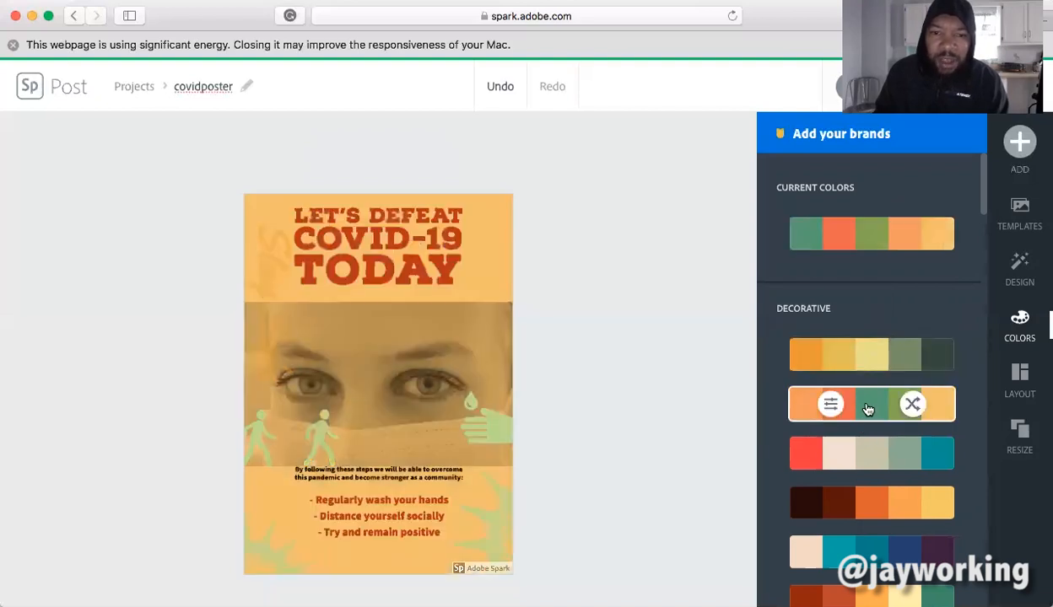
left_click(867, 456)
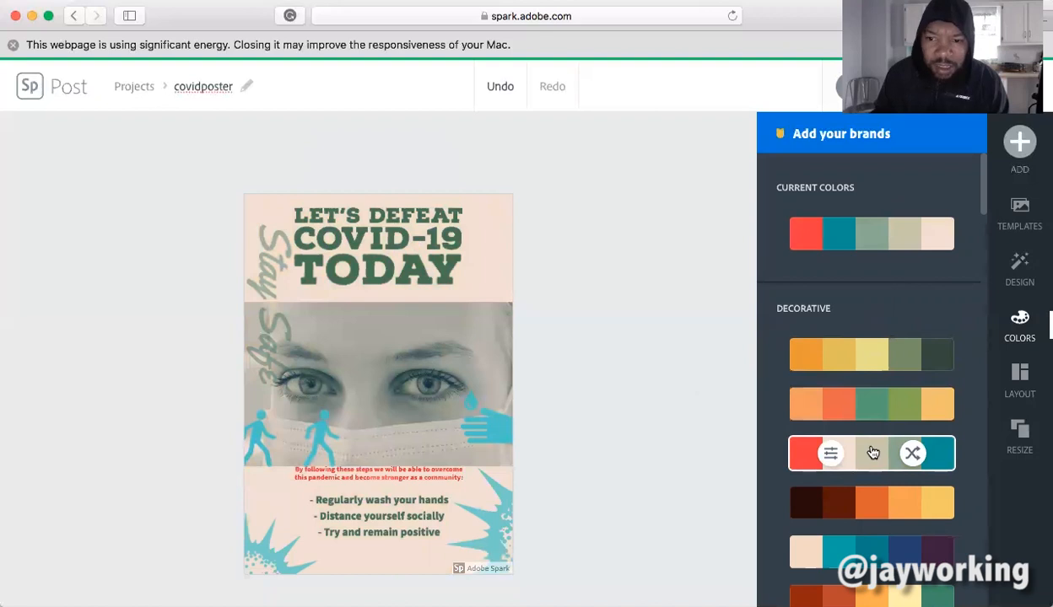
- Shuffle the red, cream and teal decorative palette across the flyer several times, and undo the last shuffle
scroll(852, 443, "down", 2)
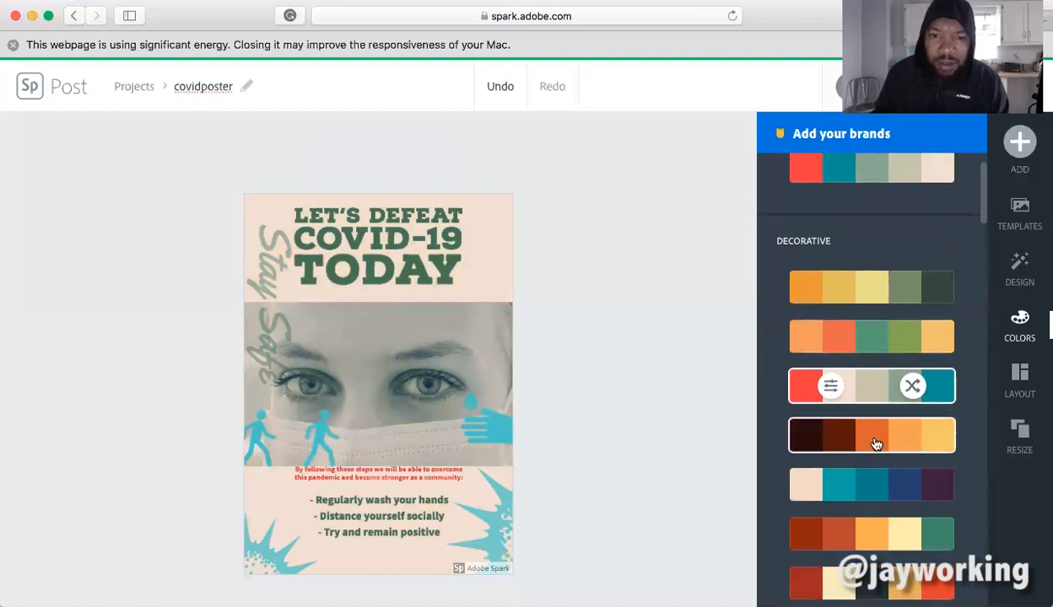
left_click(911, 377)
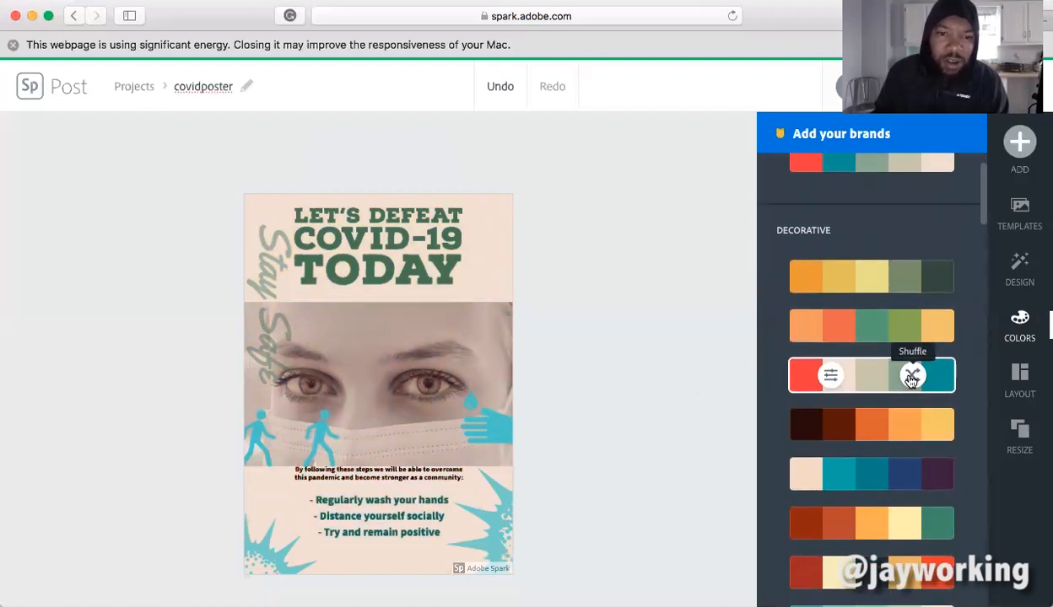
left_click(911, 378)
left_click(911, 378)
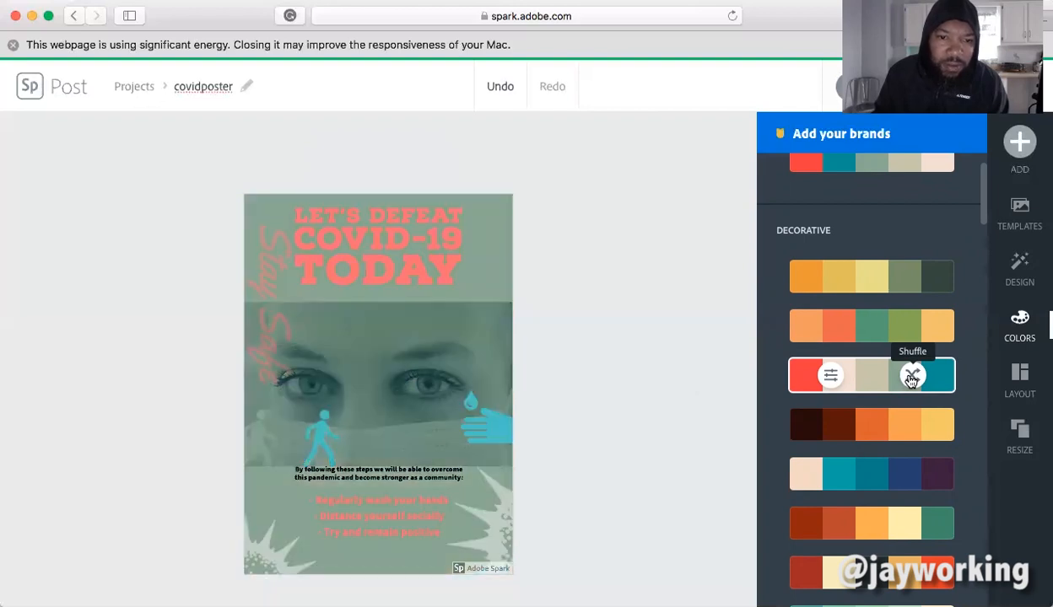
left_click(910, 378)
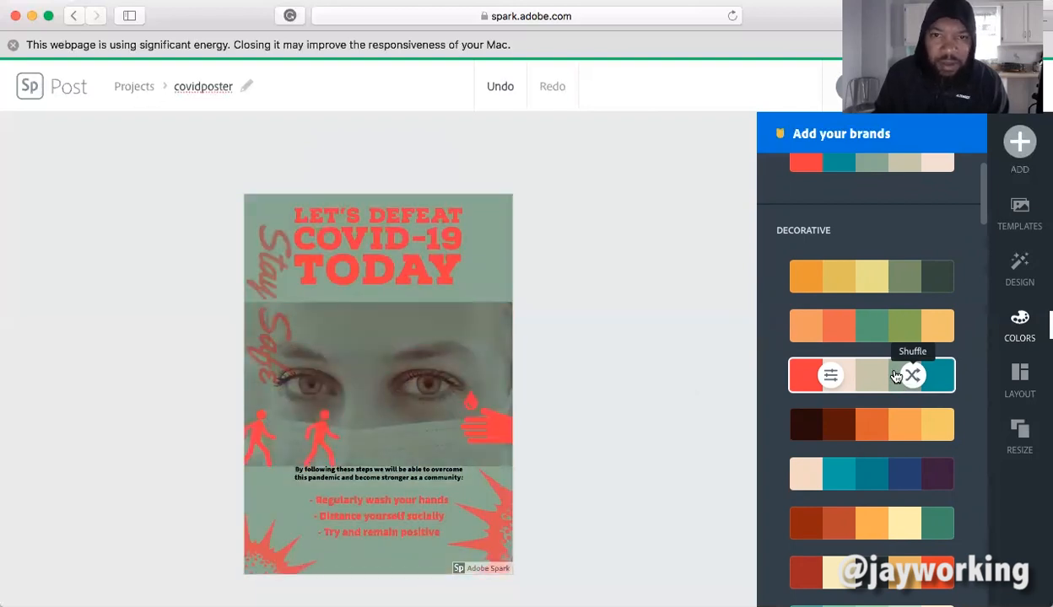
left_click(506, 107)
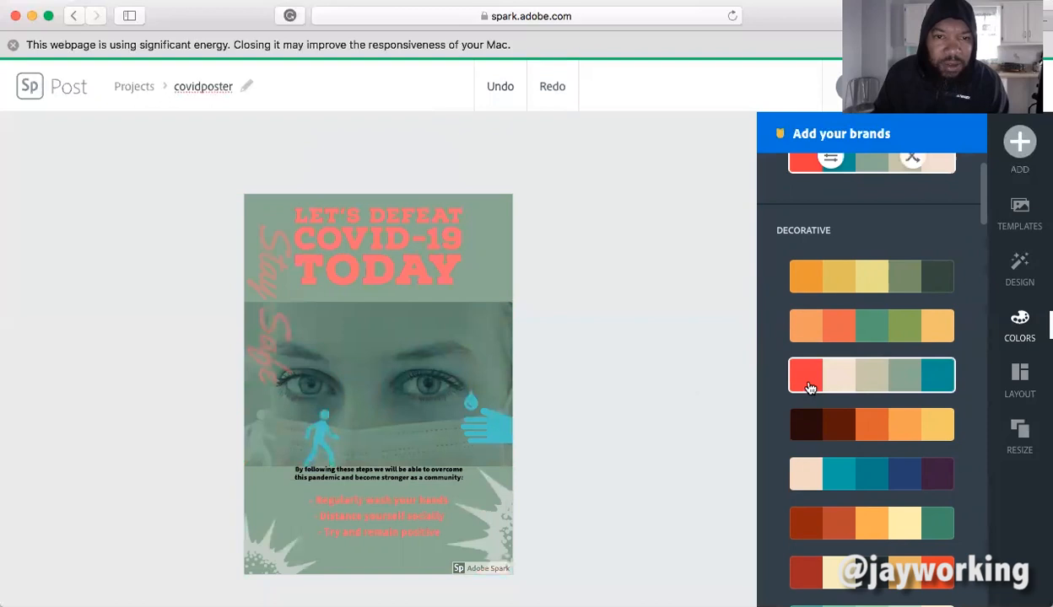
- Try the teal and navy decorative palette, then the brown and orange one with a couple of shuffles
left_click(890, 480)
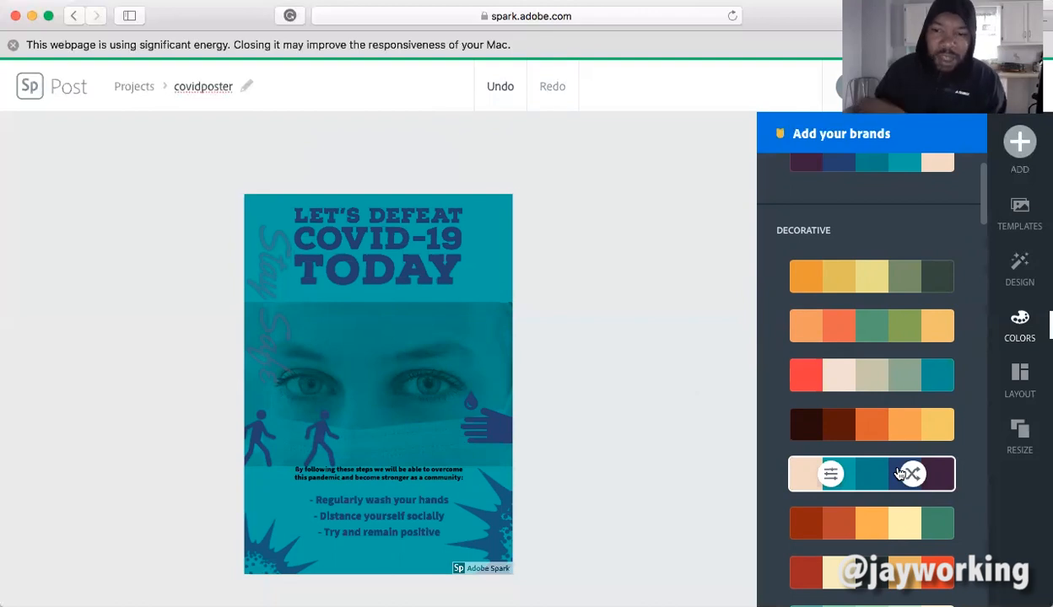
left_click(915, 431)
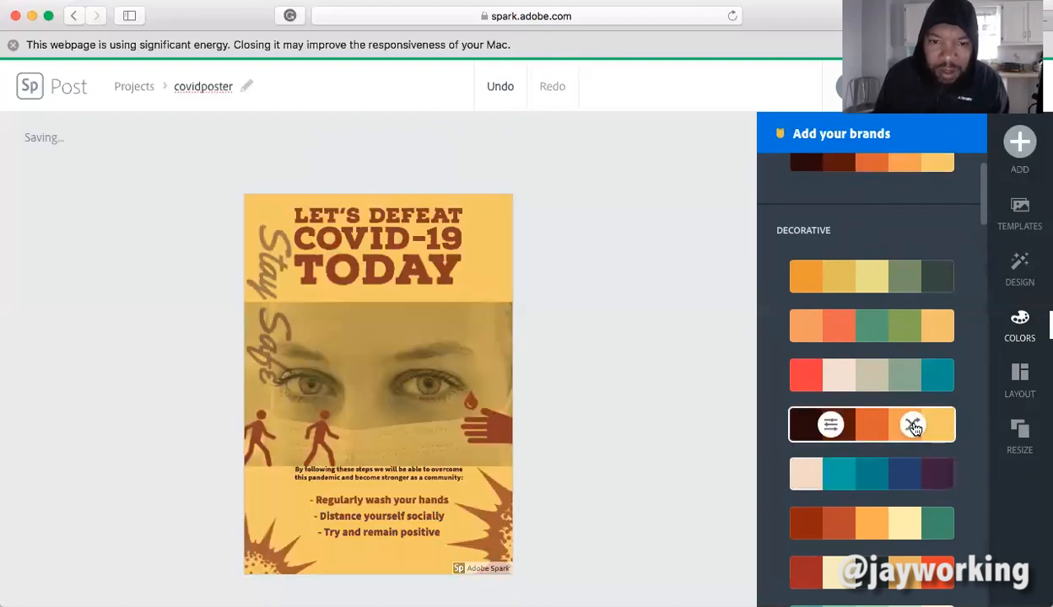
left_click(911, 426)
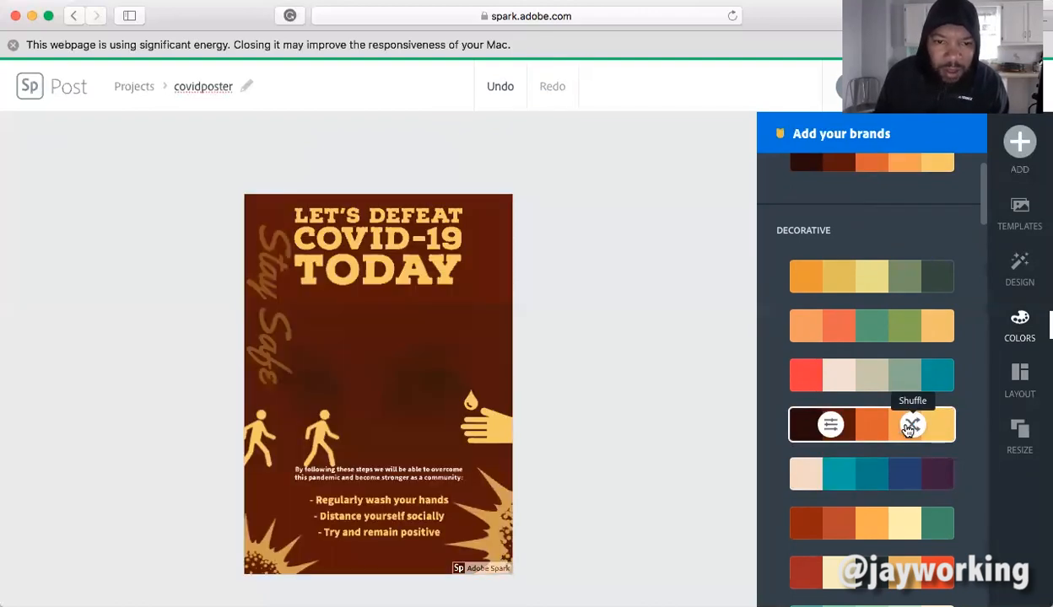
left_click(908, 430)
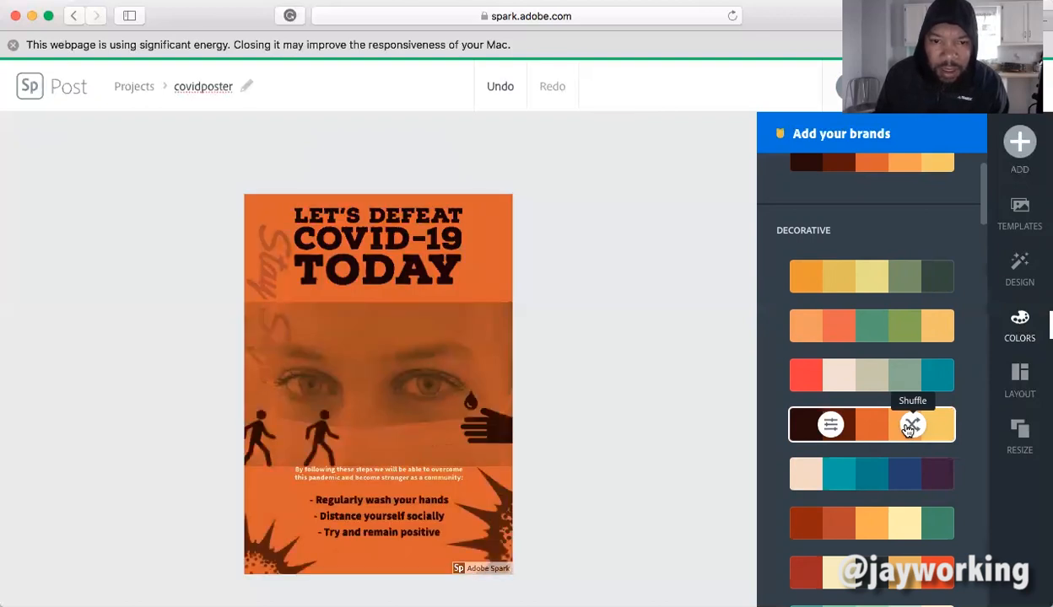
- Apply the red, cream and teal decorative palette and shuffle it to a beige background with a red headline
left_click(910, 381)
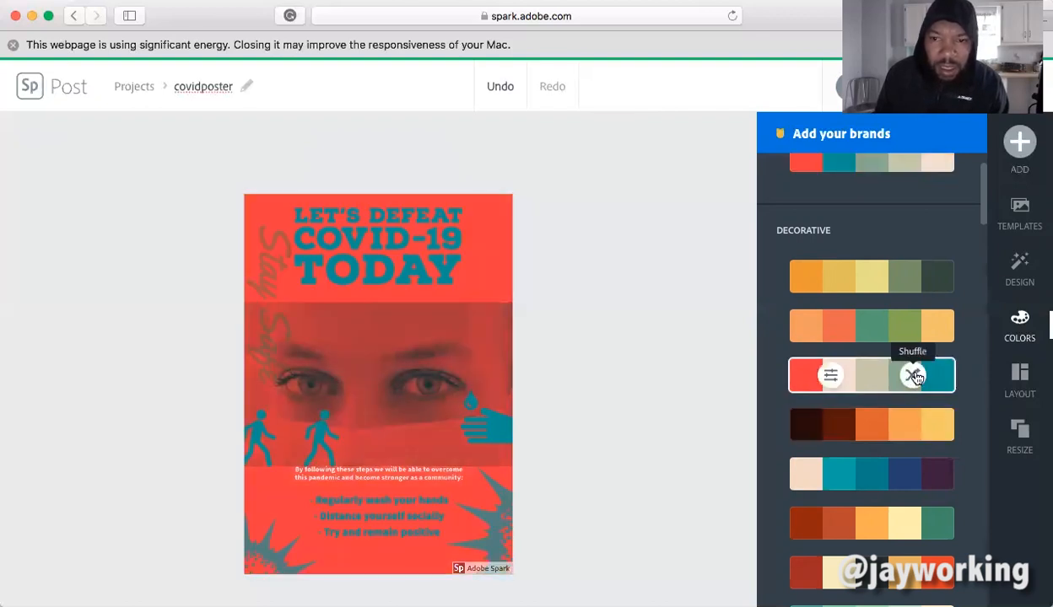
left_click(913, 376)
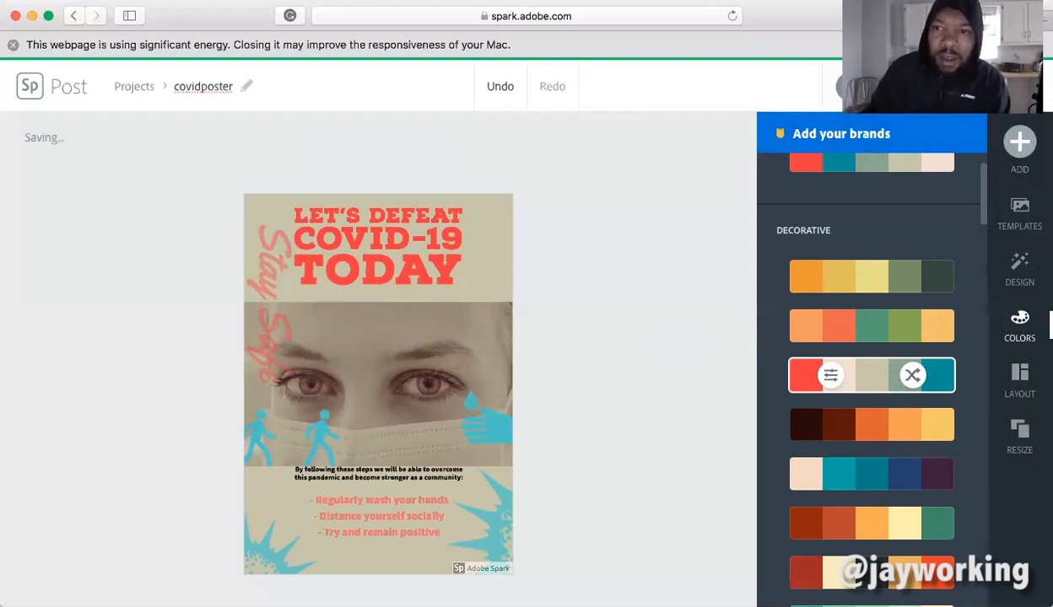
- Download the finished flyer as a JPG
left_click(902, 86)
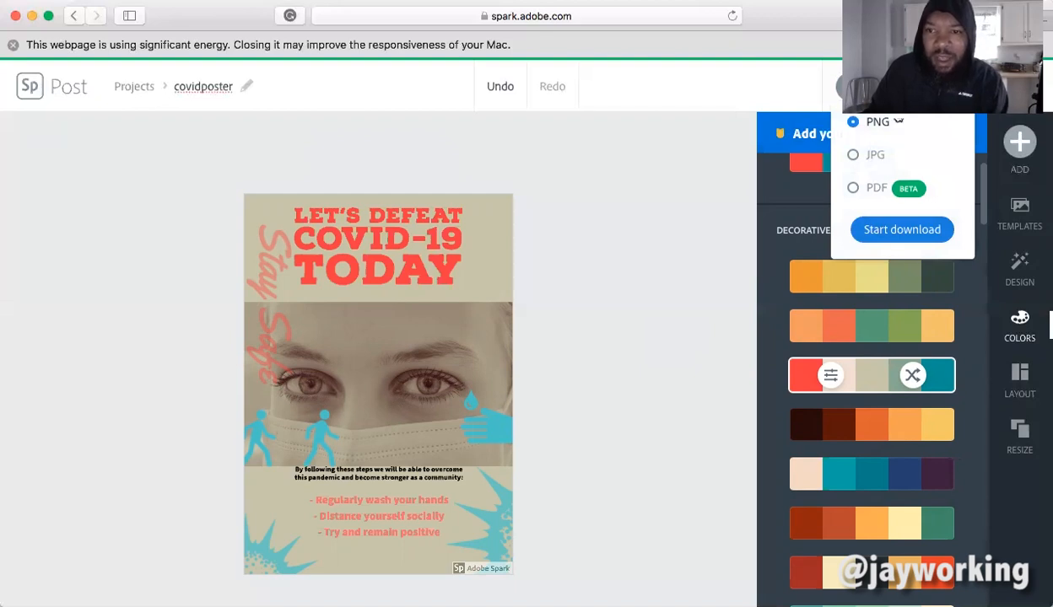
left_click(869, 160)
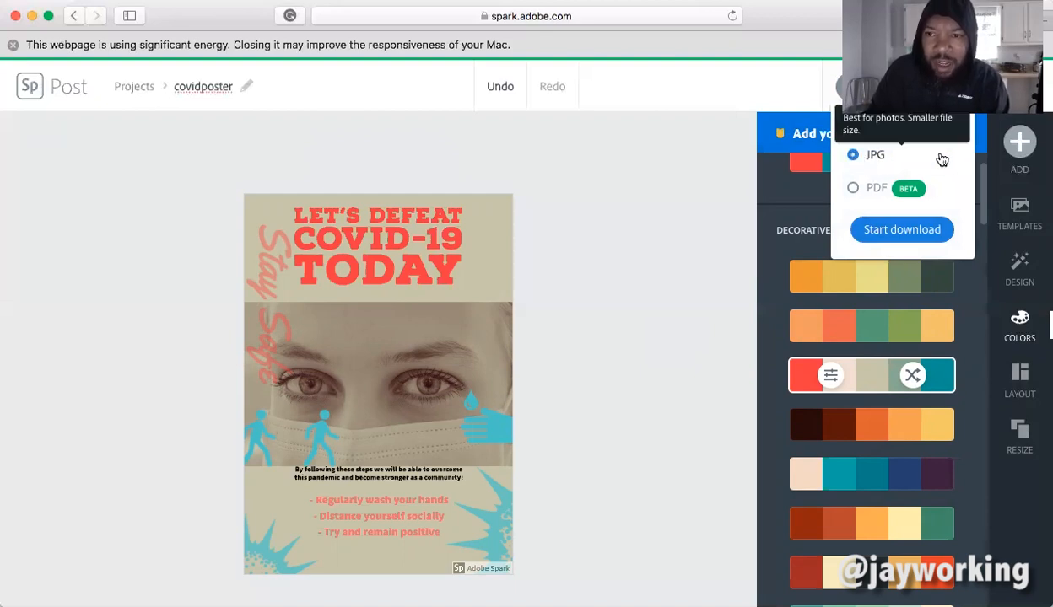
left_click(902, 229)
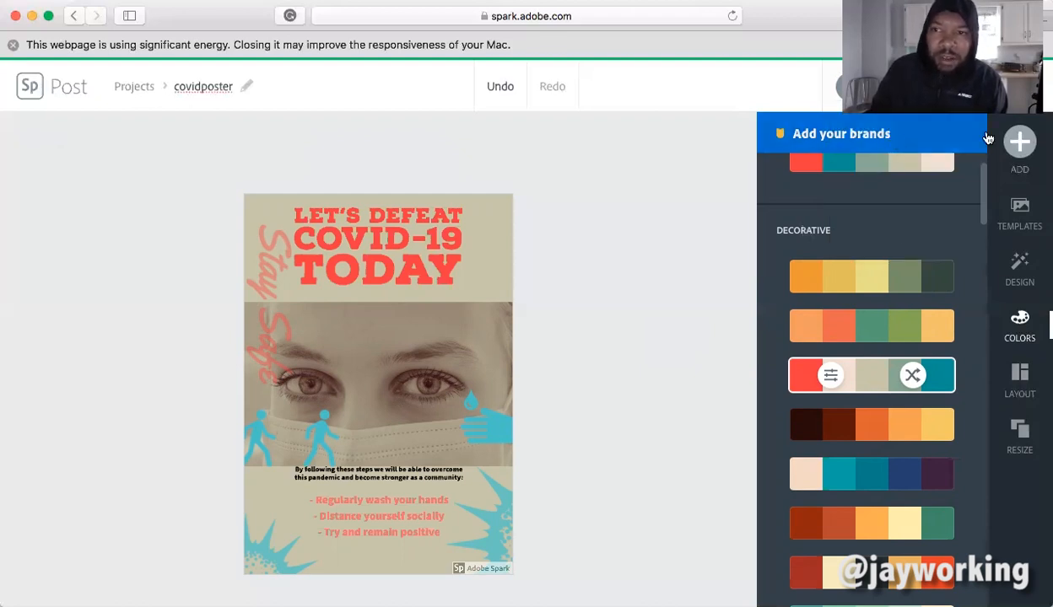
- Publish the flyer with a shareable link, and close the sharing window
left_click(960, 86)
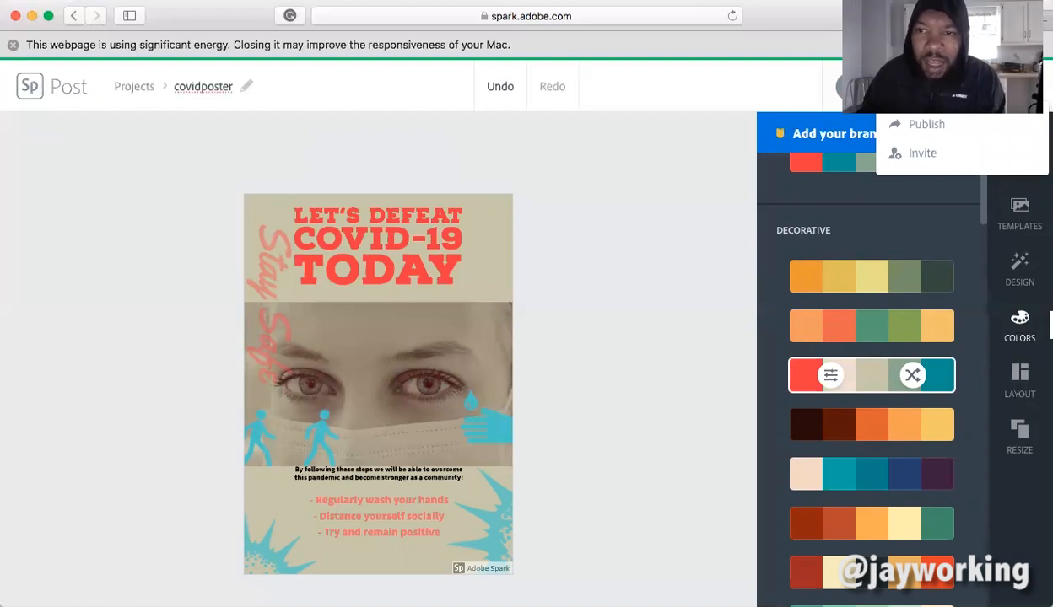
left_click(927, 126)
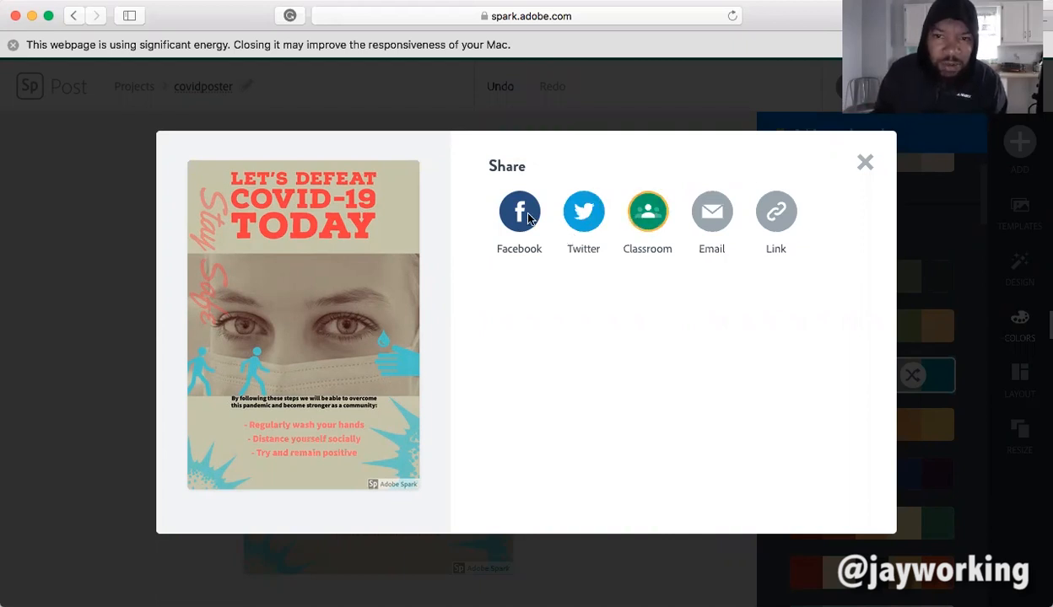
left_click(776, 216)
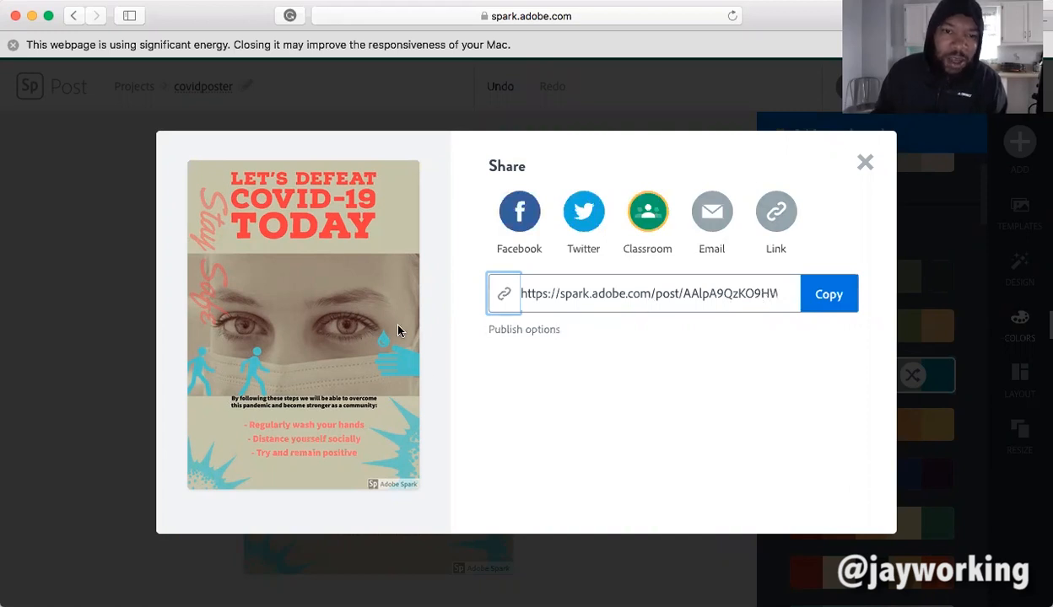
left_click(864, 162)
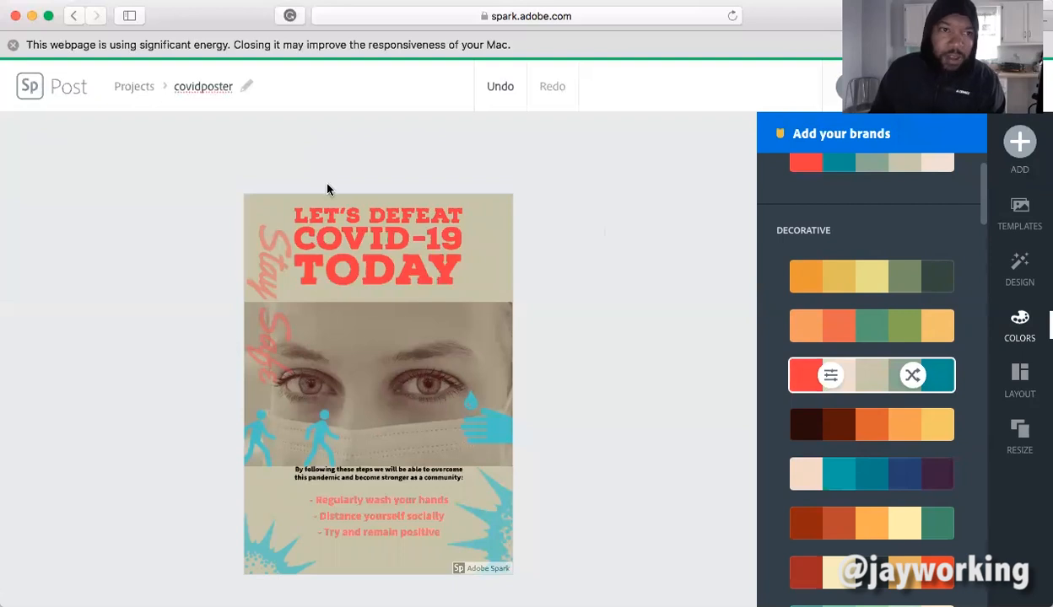
- Return to the home page and check the available options for the covidposter project among the recent projects
left_click(29, 89)
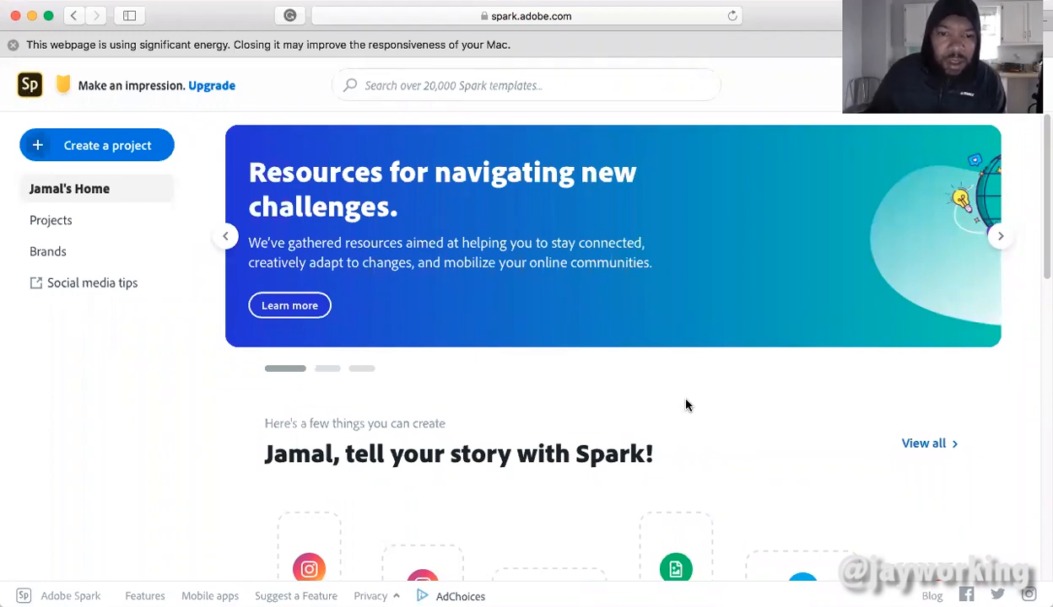
scroll(685, 405, "down", 10)
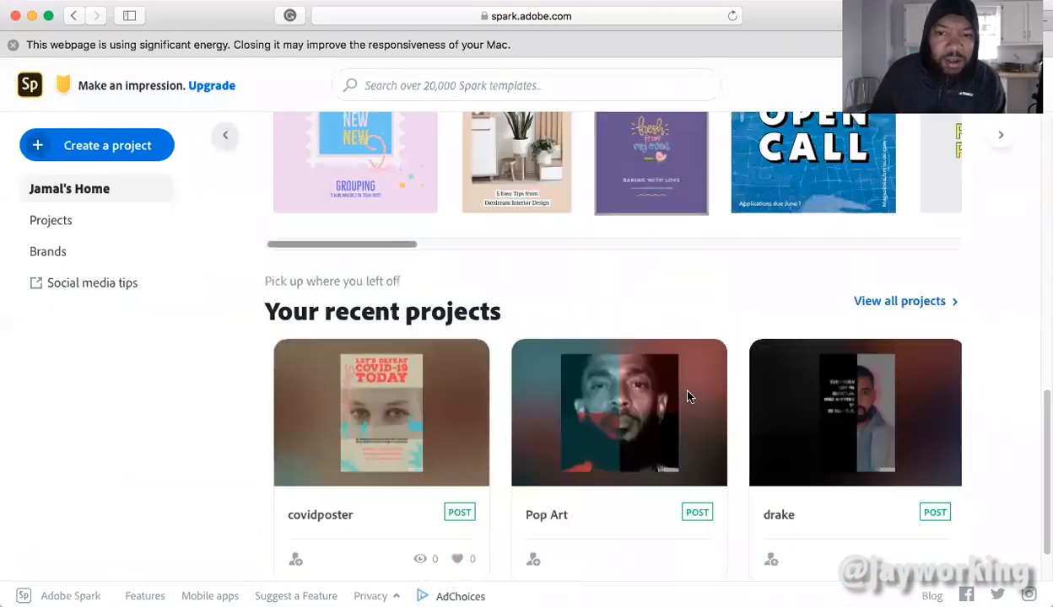
scroll(498, 418, "down", 2)
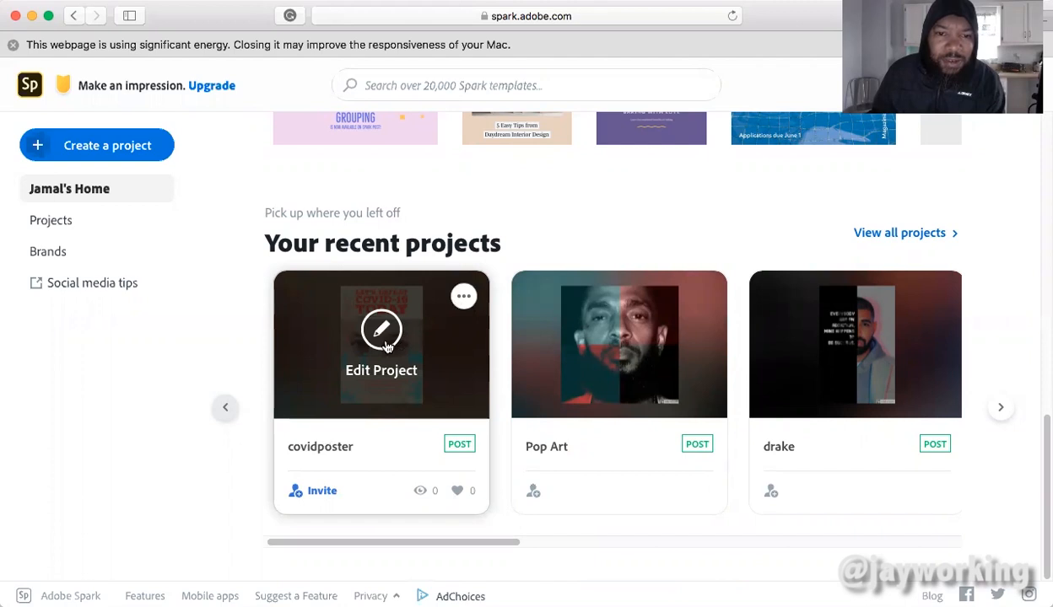
left_click(462, 298)
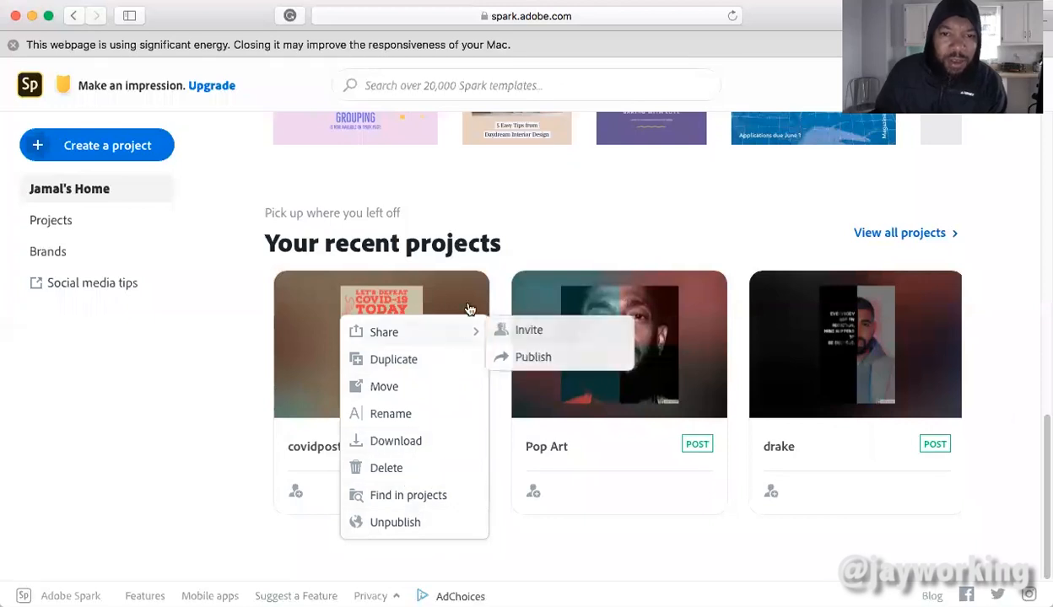
left_click(527, 245)
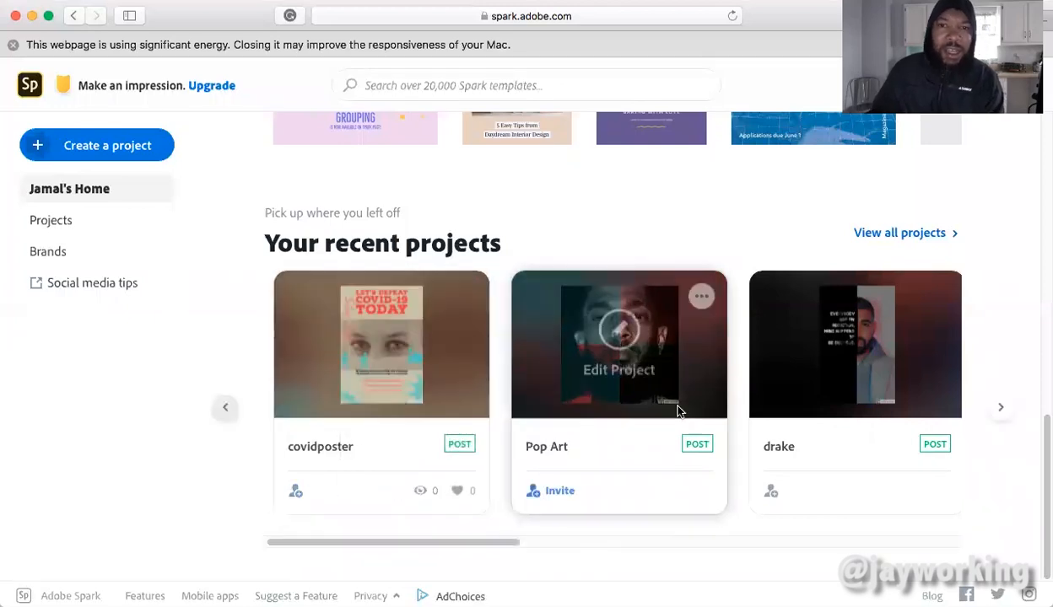
scroll(648, 297, "up", 2)
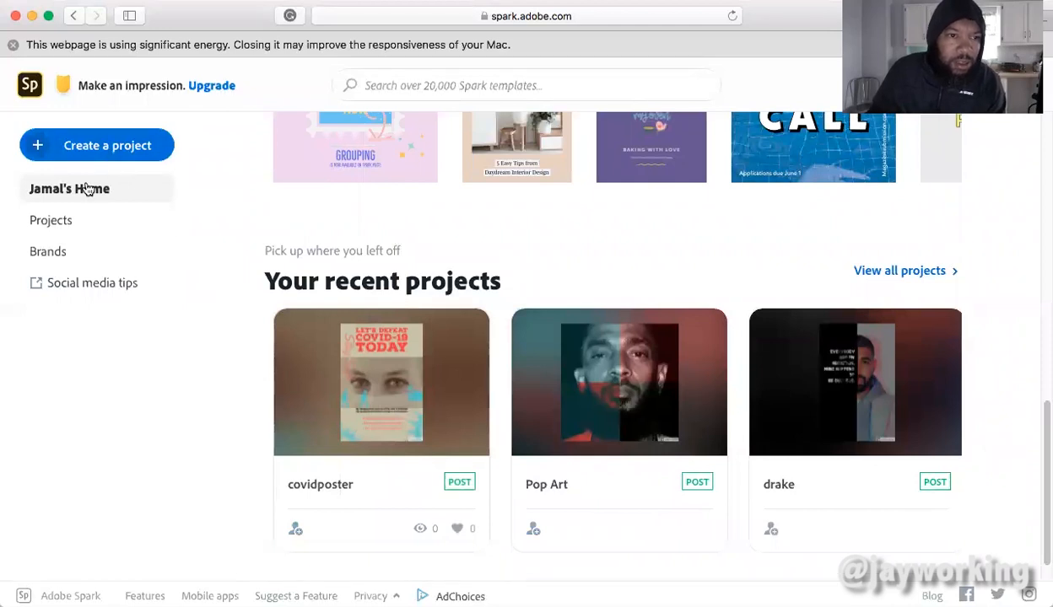
- Open the full list of project types and browse the graphics and web page template categories
left_click(100, 148)
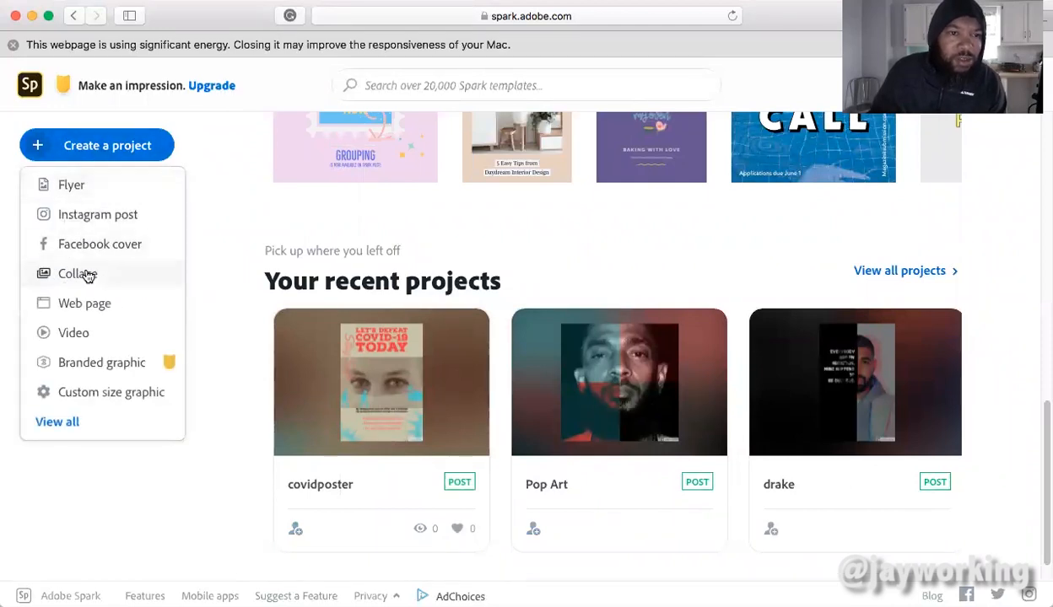
left_click(56, 422)
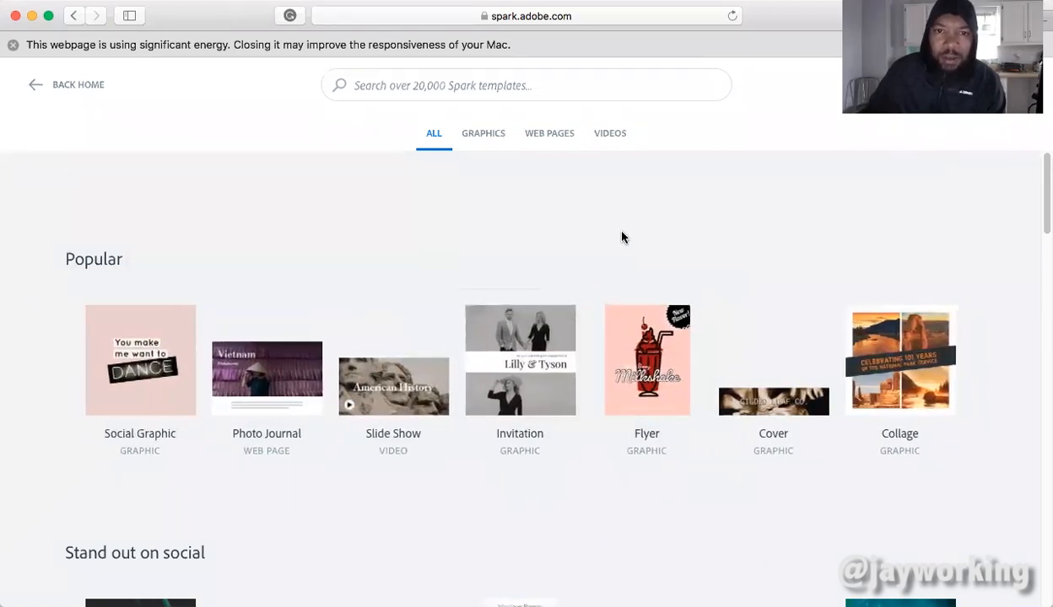
left_click(487, 137)
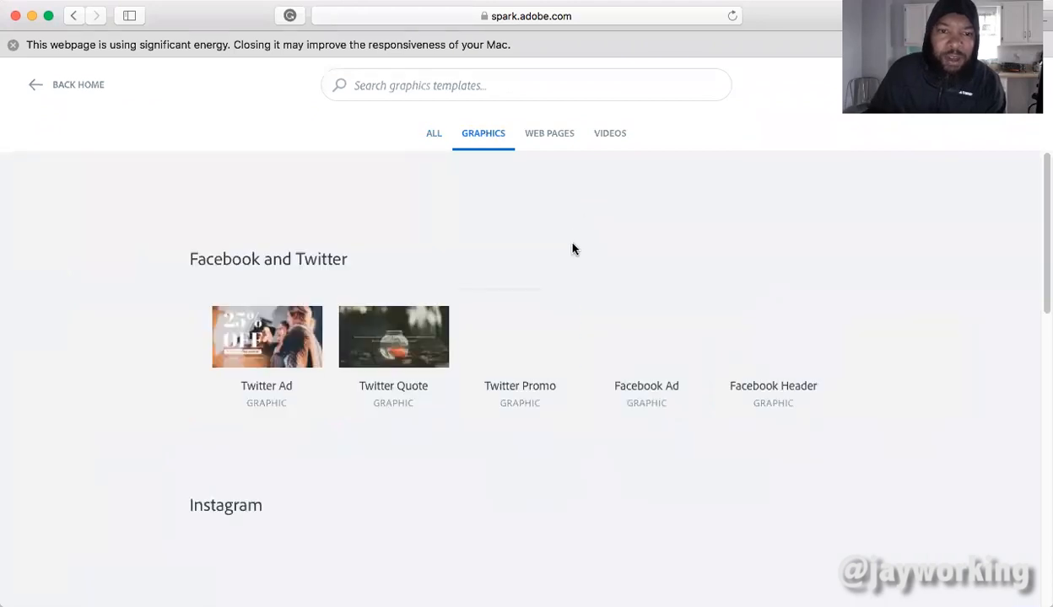
scroll(575, 257, "down", 5)
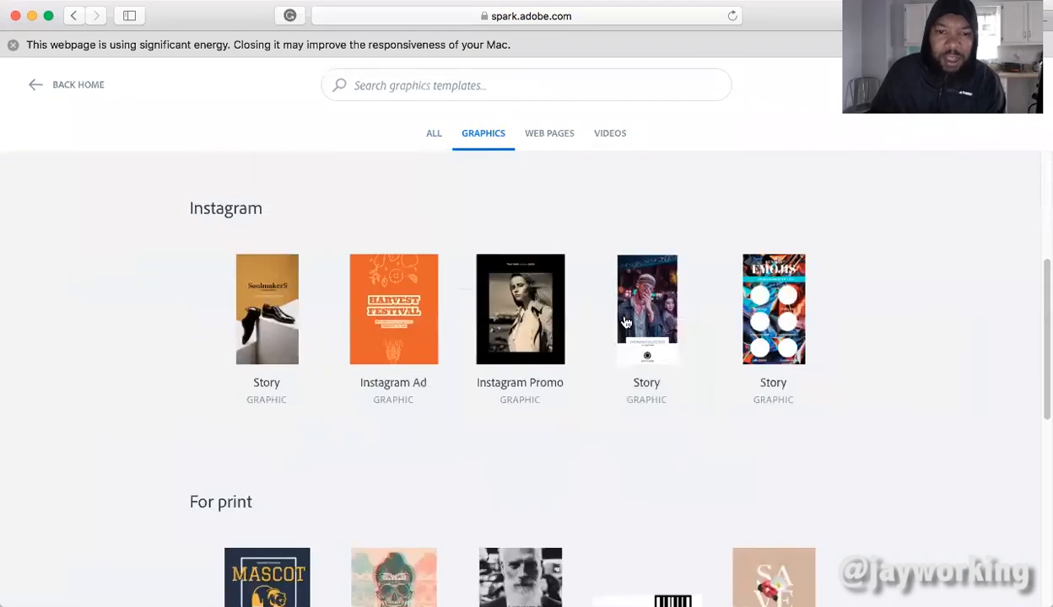
scroll(651, 341, "down", 5)
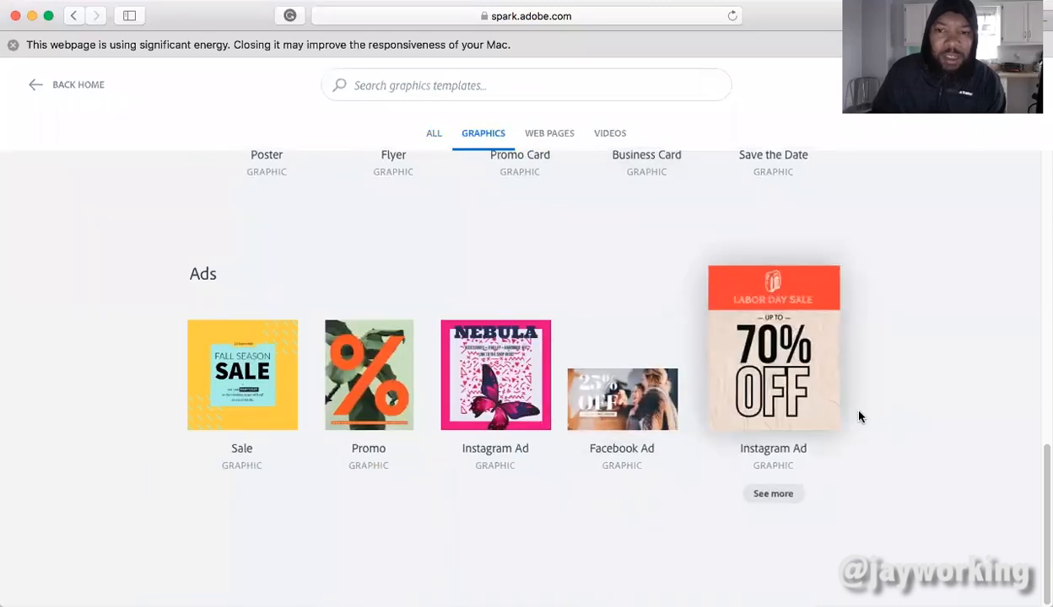
scroll(860, 415, "up", 8)
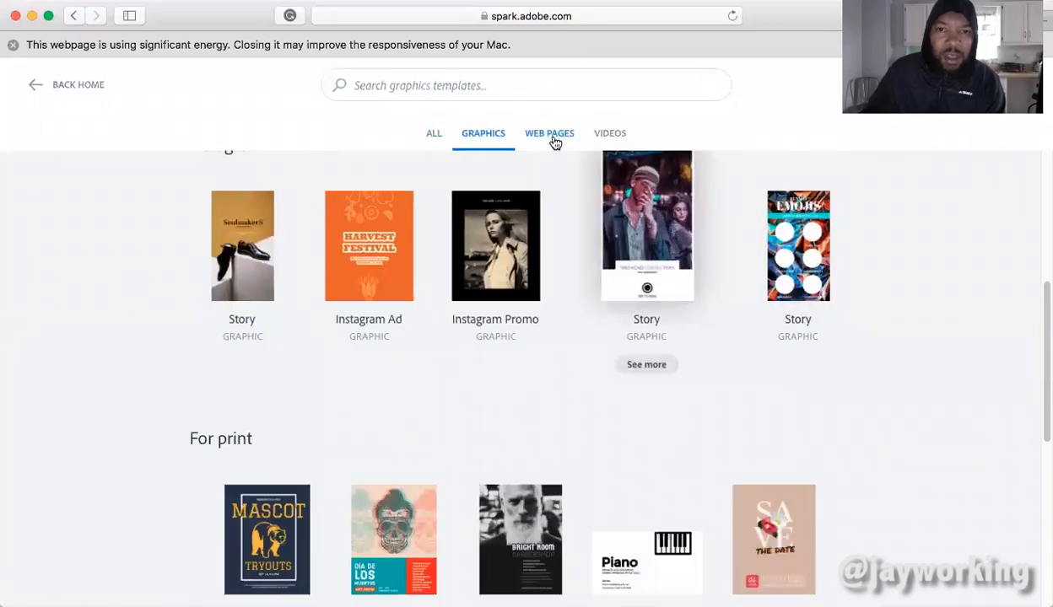
left_click(550, 135)
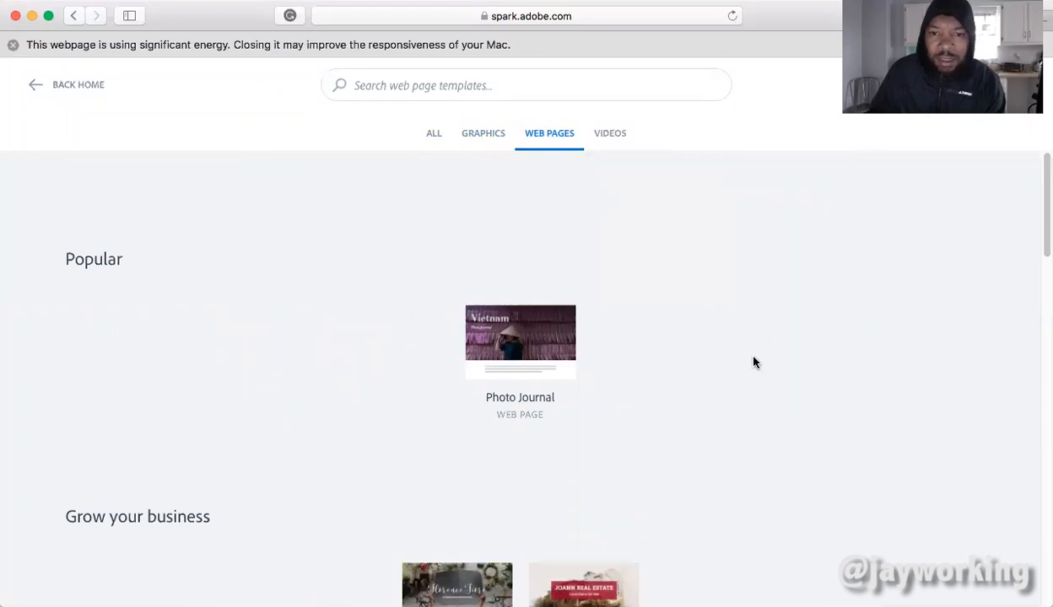
scroll(713, 375, "down", 4)
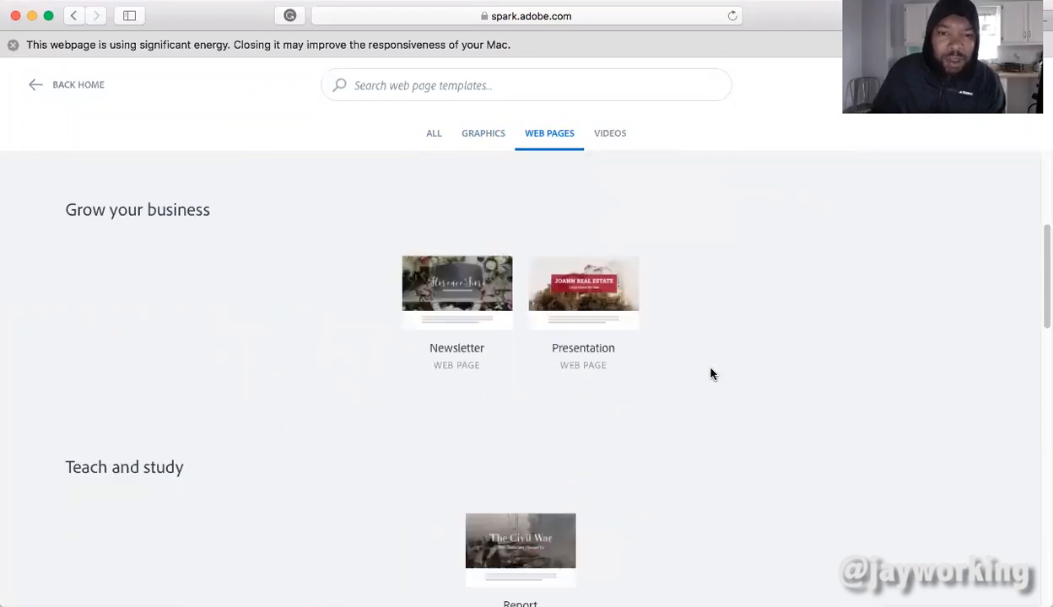
scroll(704, 363, "down", 3)
scroll(690, 346, "up", 6)
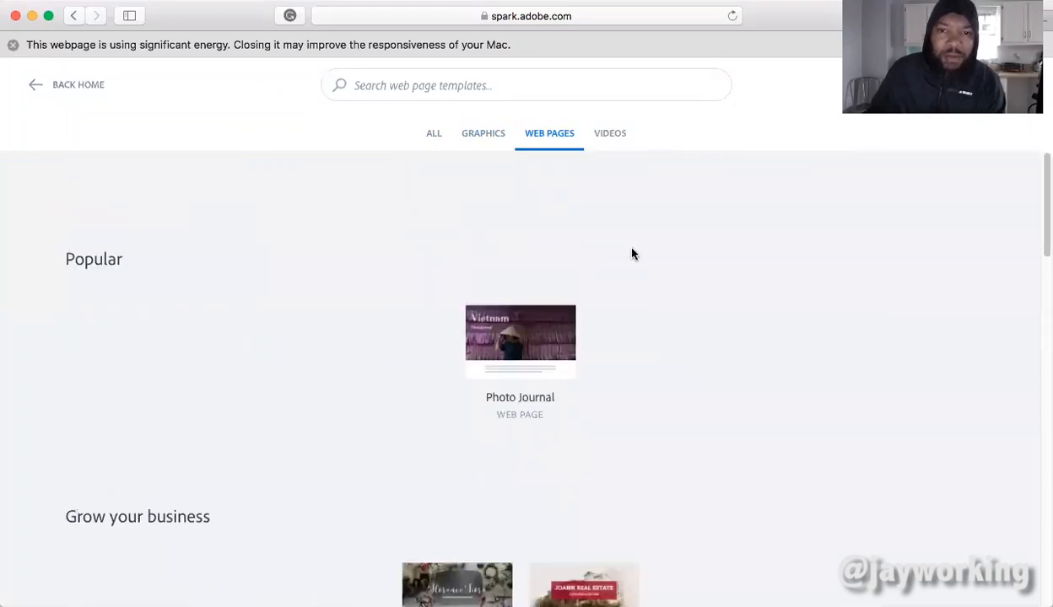